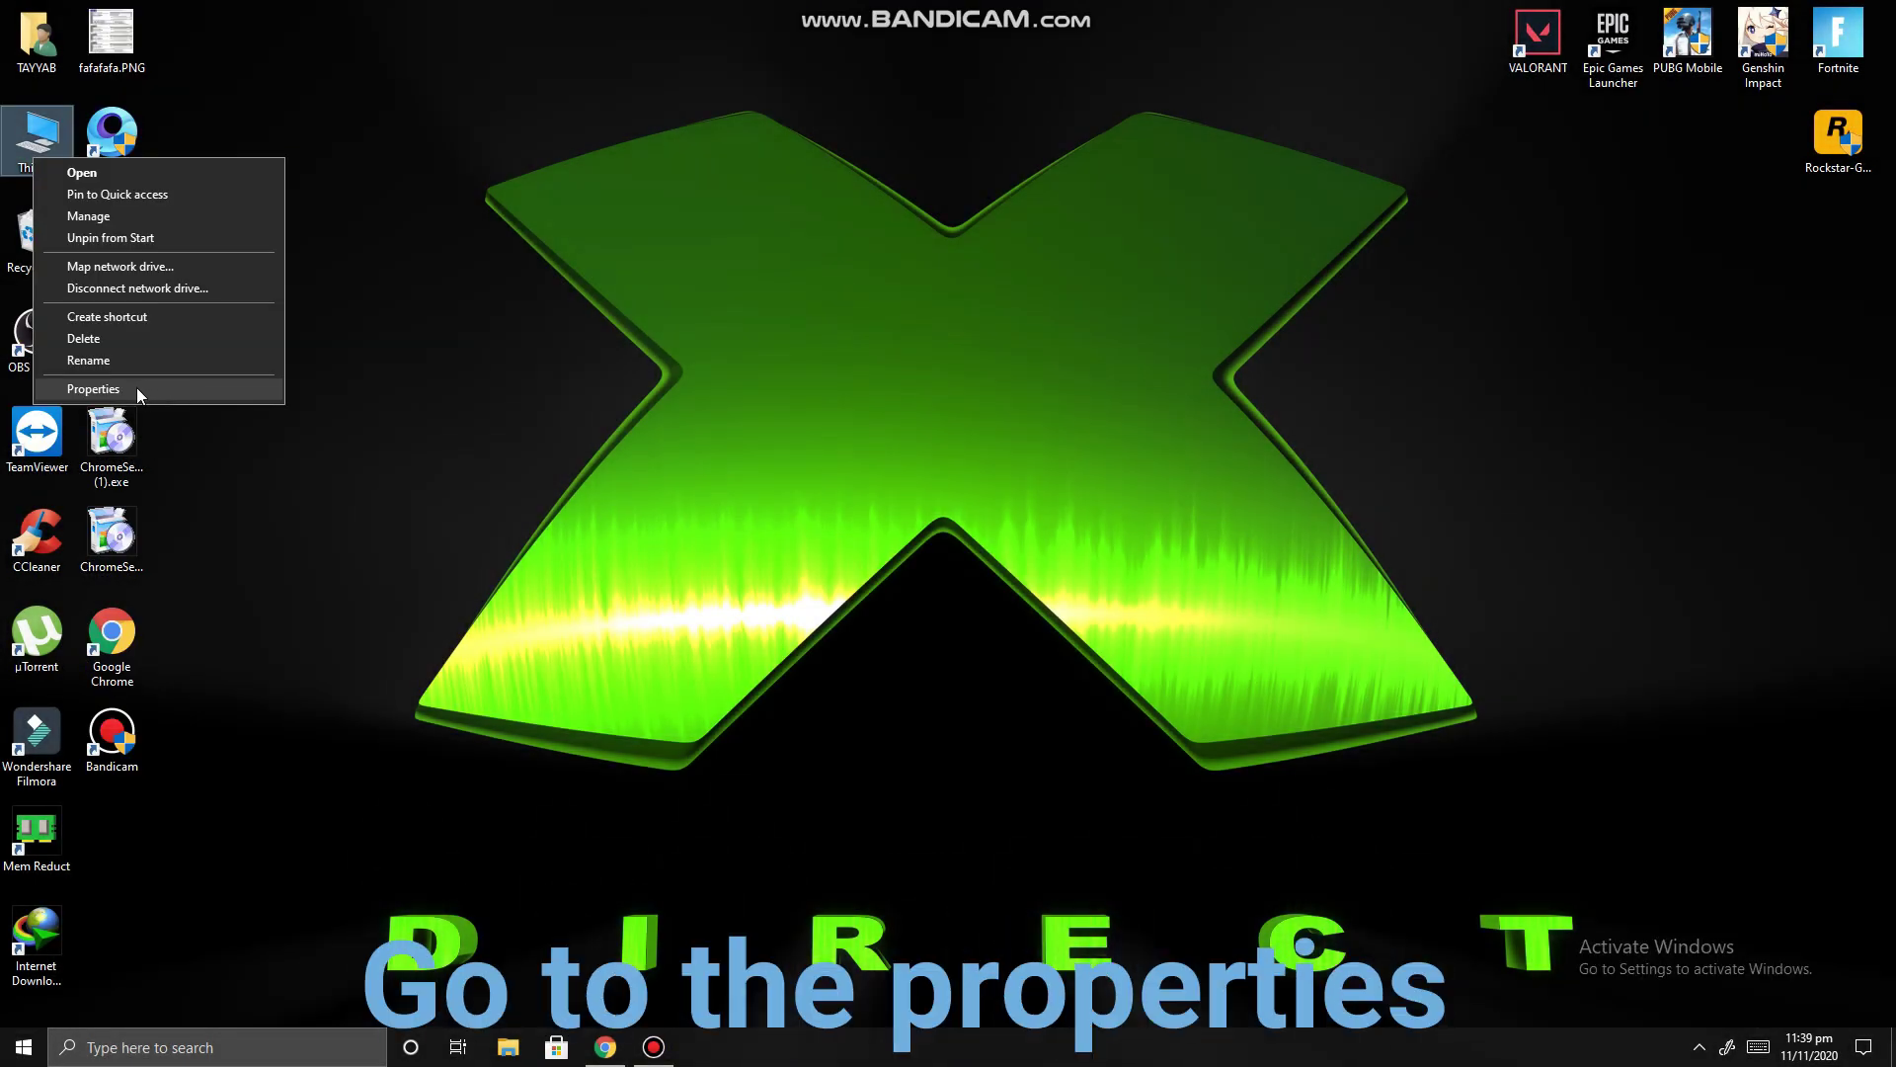
Step: Open the Virtual Memory settings through This PC's properties, advanced system settings and the advanced performance options
click(136, 386)
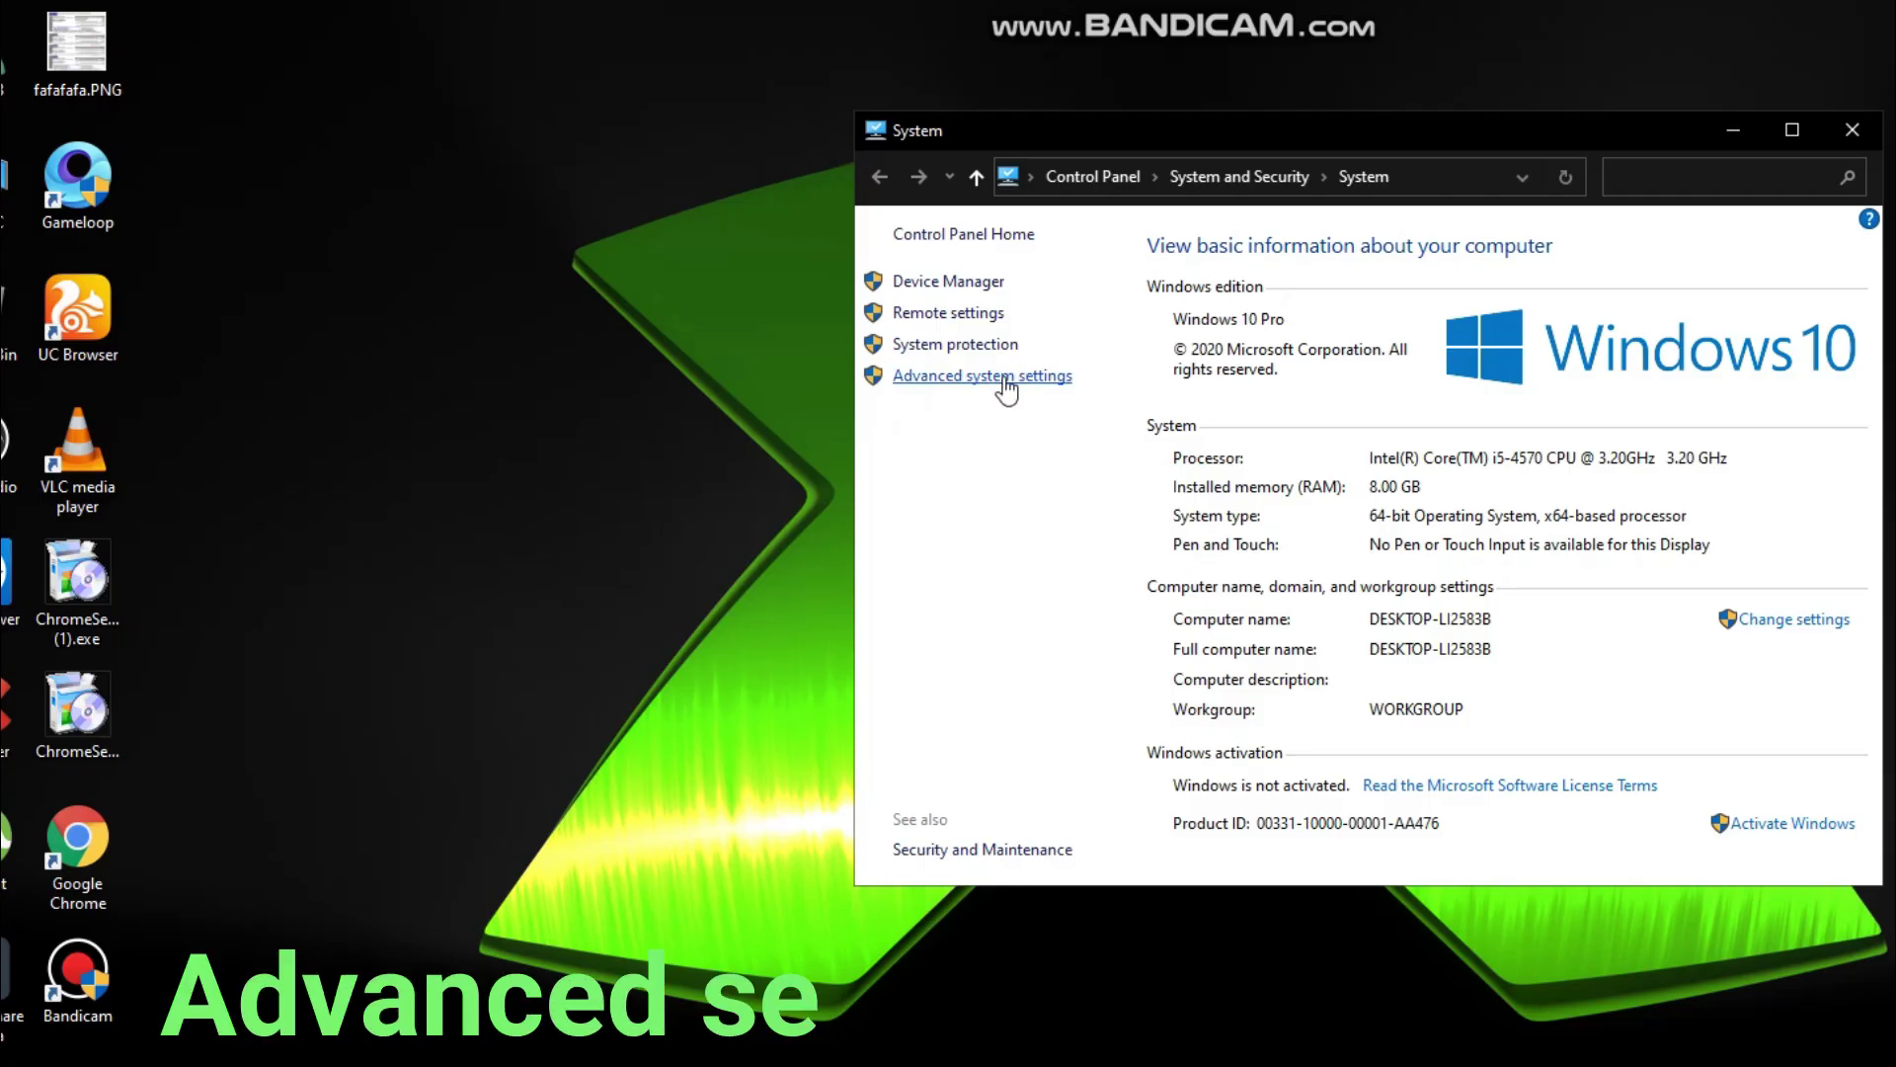
click(1005, 380)
drag(292, 81, 1112, 146)
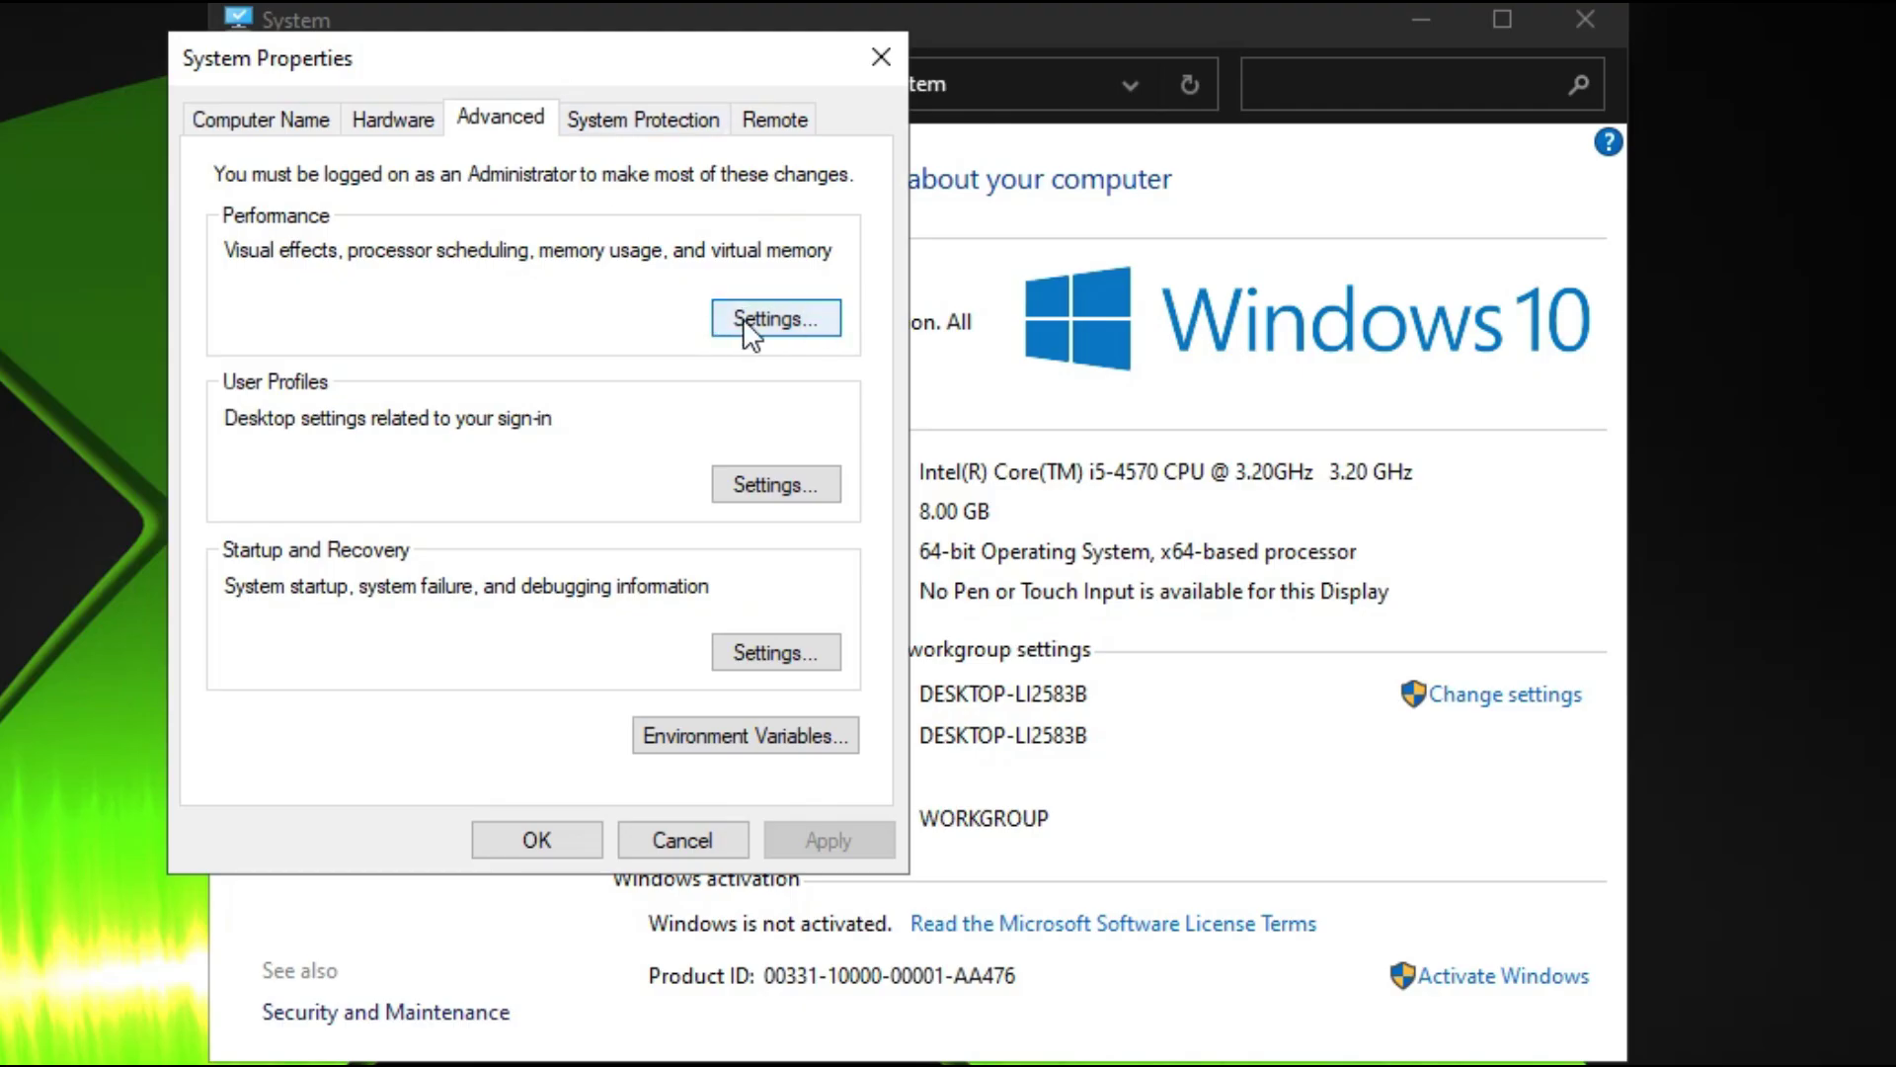
click(761, 332)
click(464, 271)
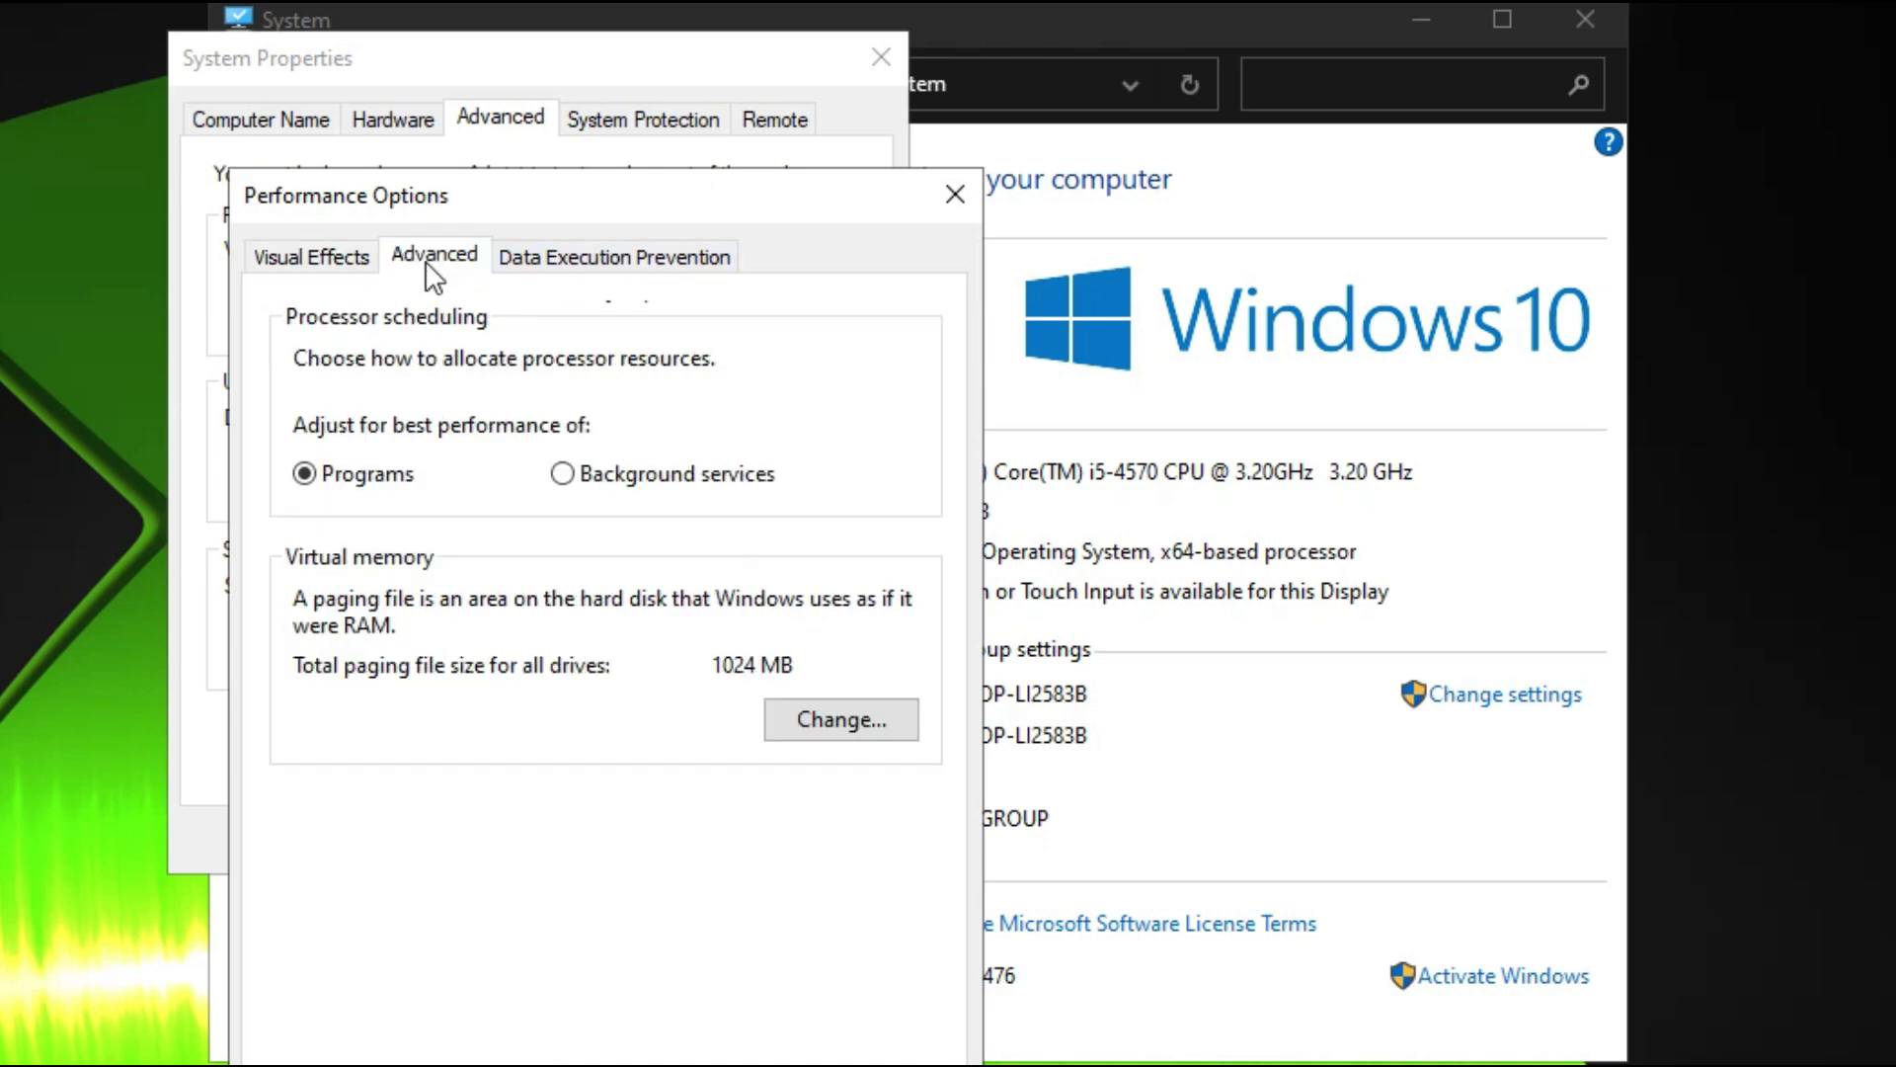
click(852, 720)
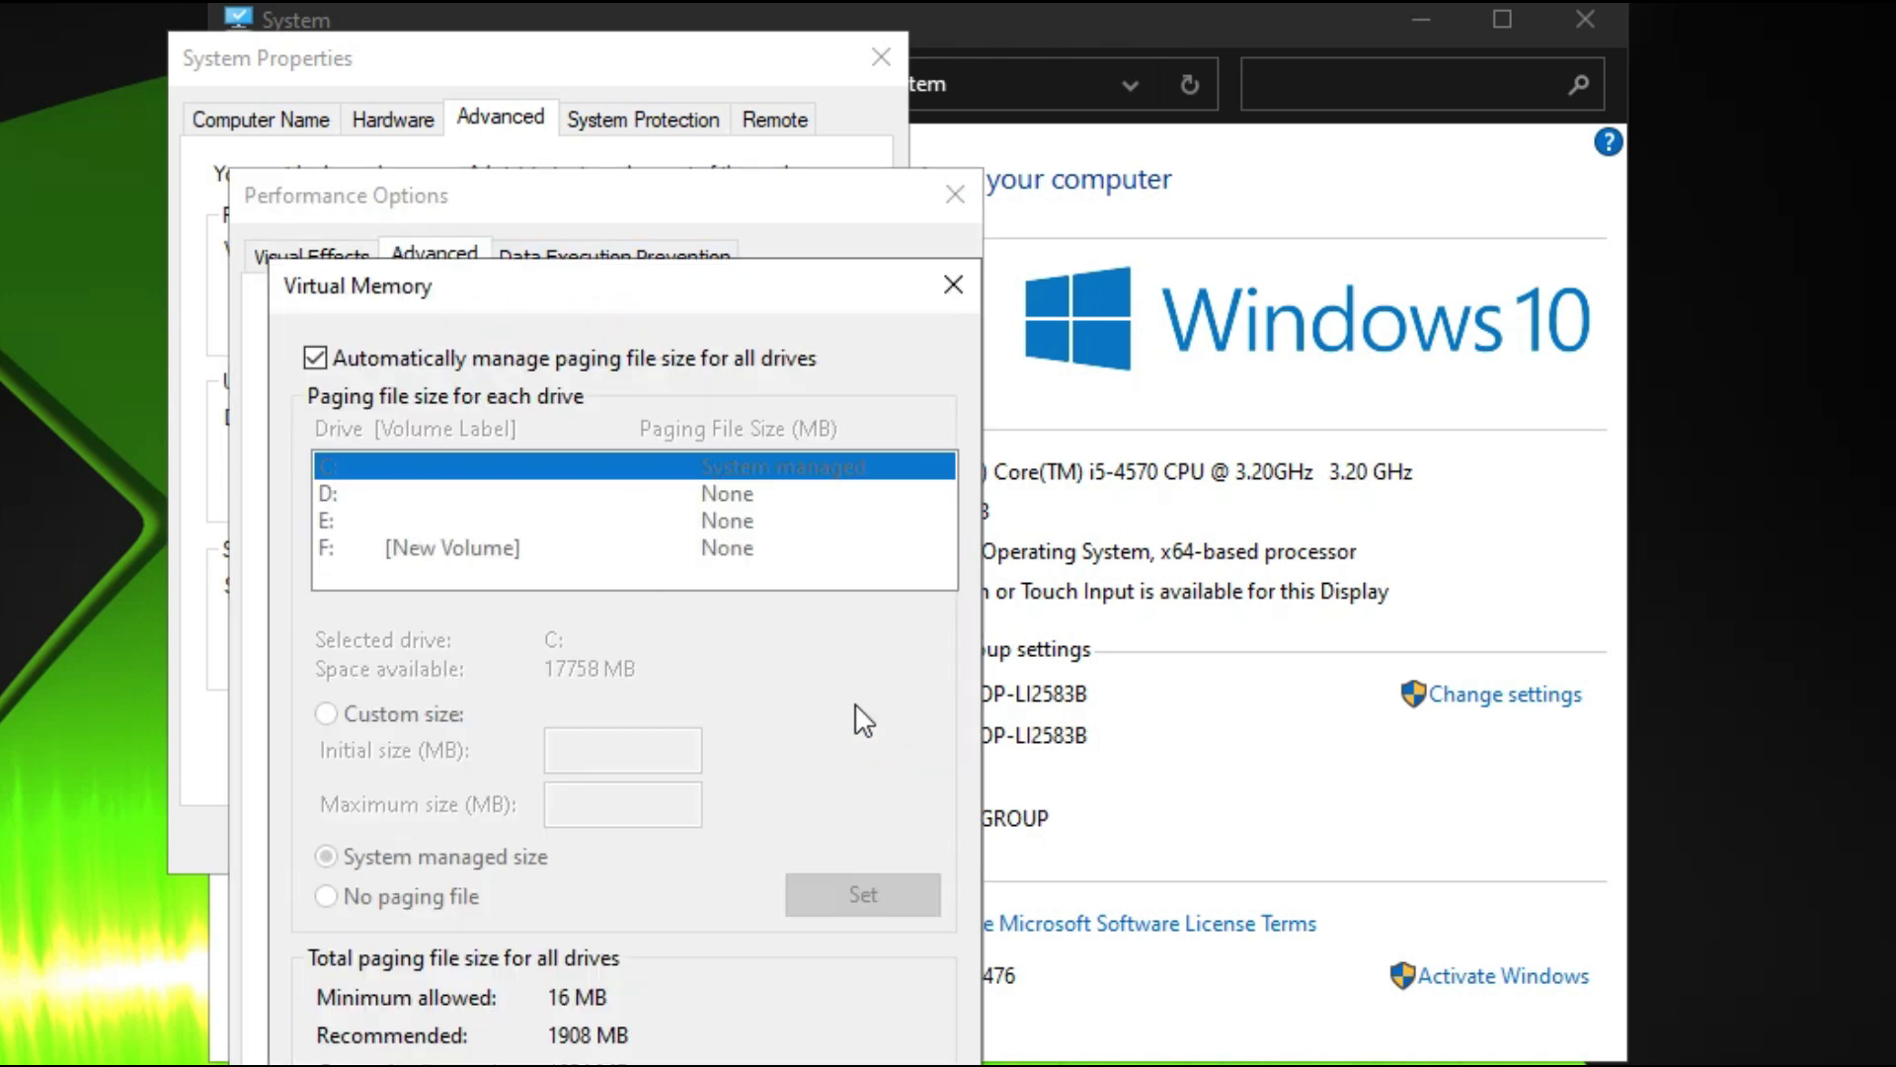
Step: Turn off automatic paging file management and enter a custom size for drive C: of 1024 MB initial and 8196 MB maximum
click(309, 353)
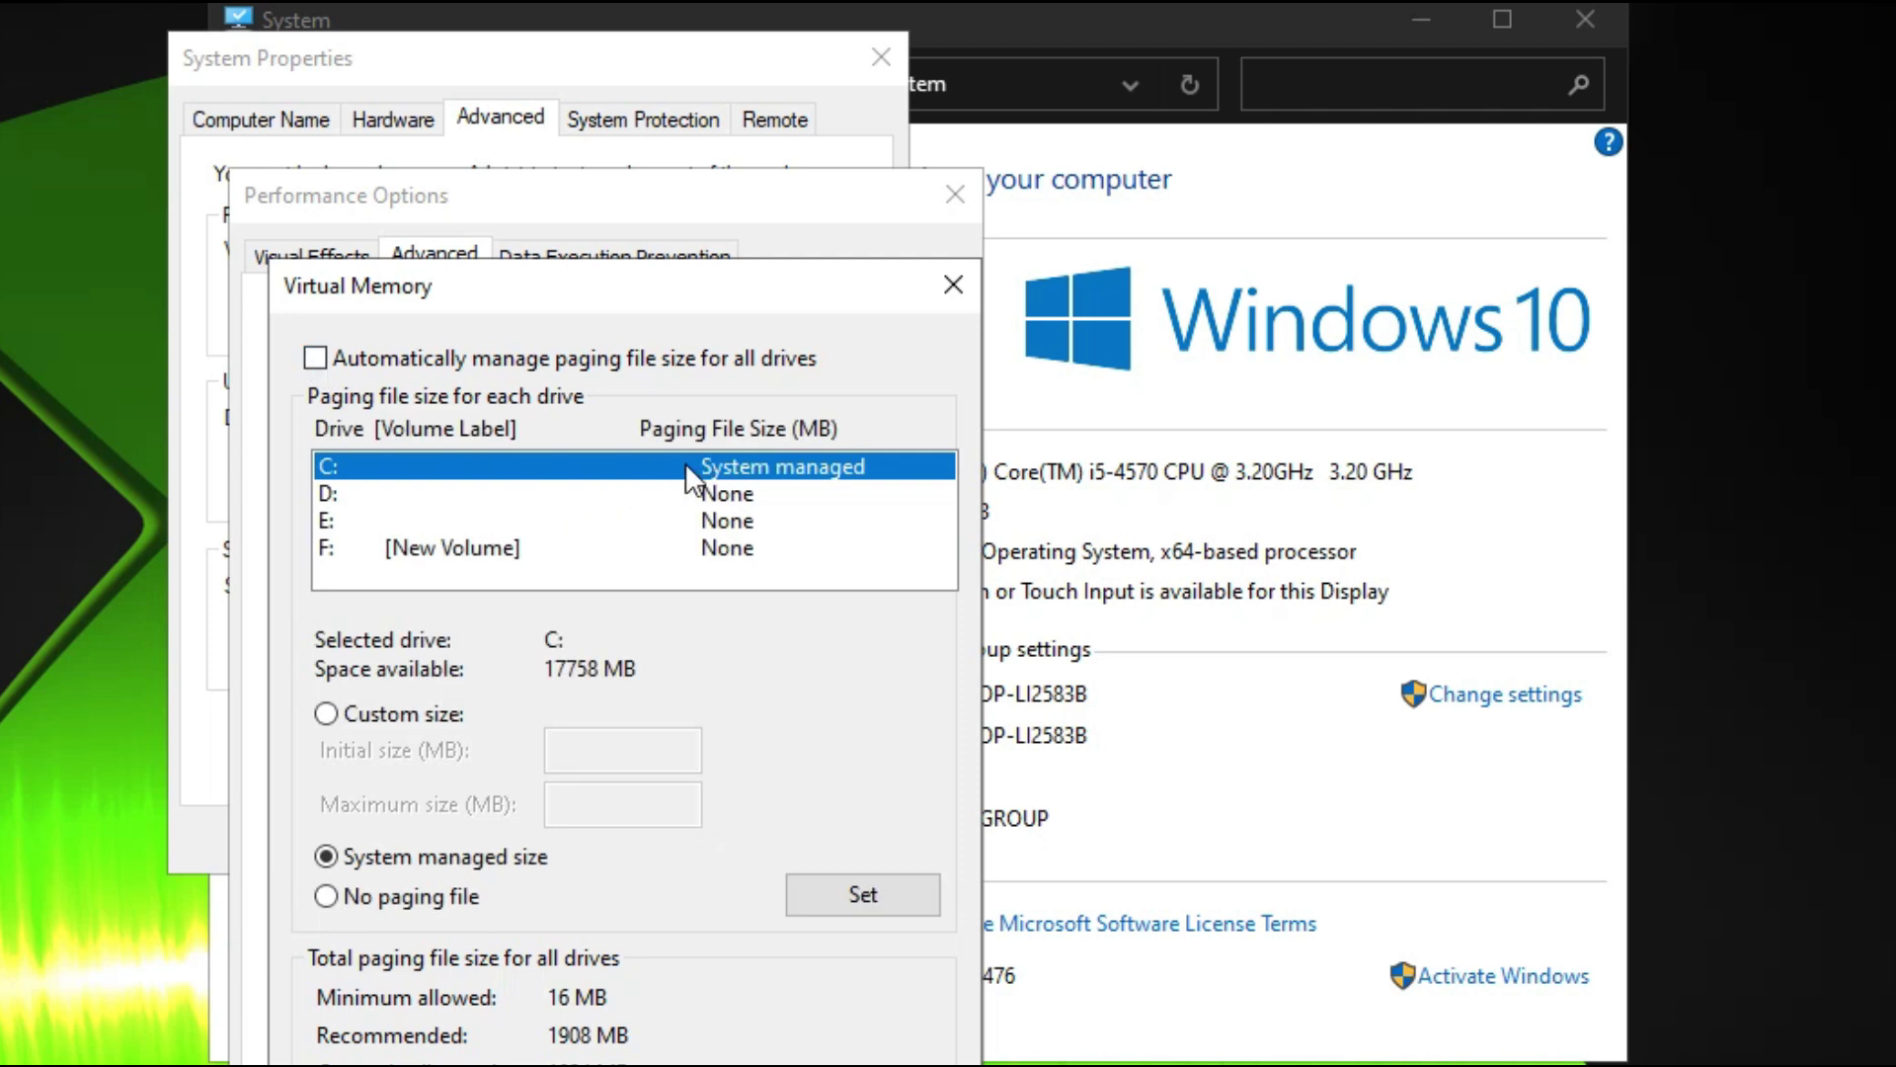
click(380, 715)
click(623, 749)
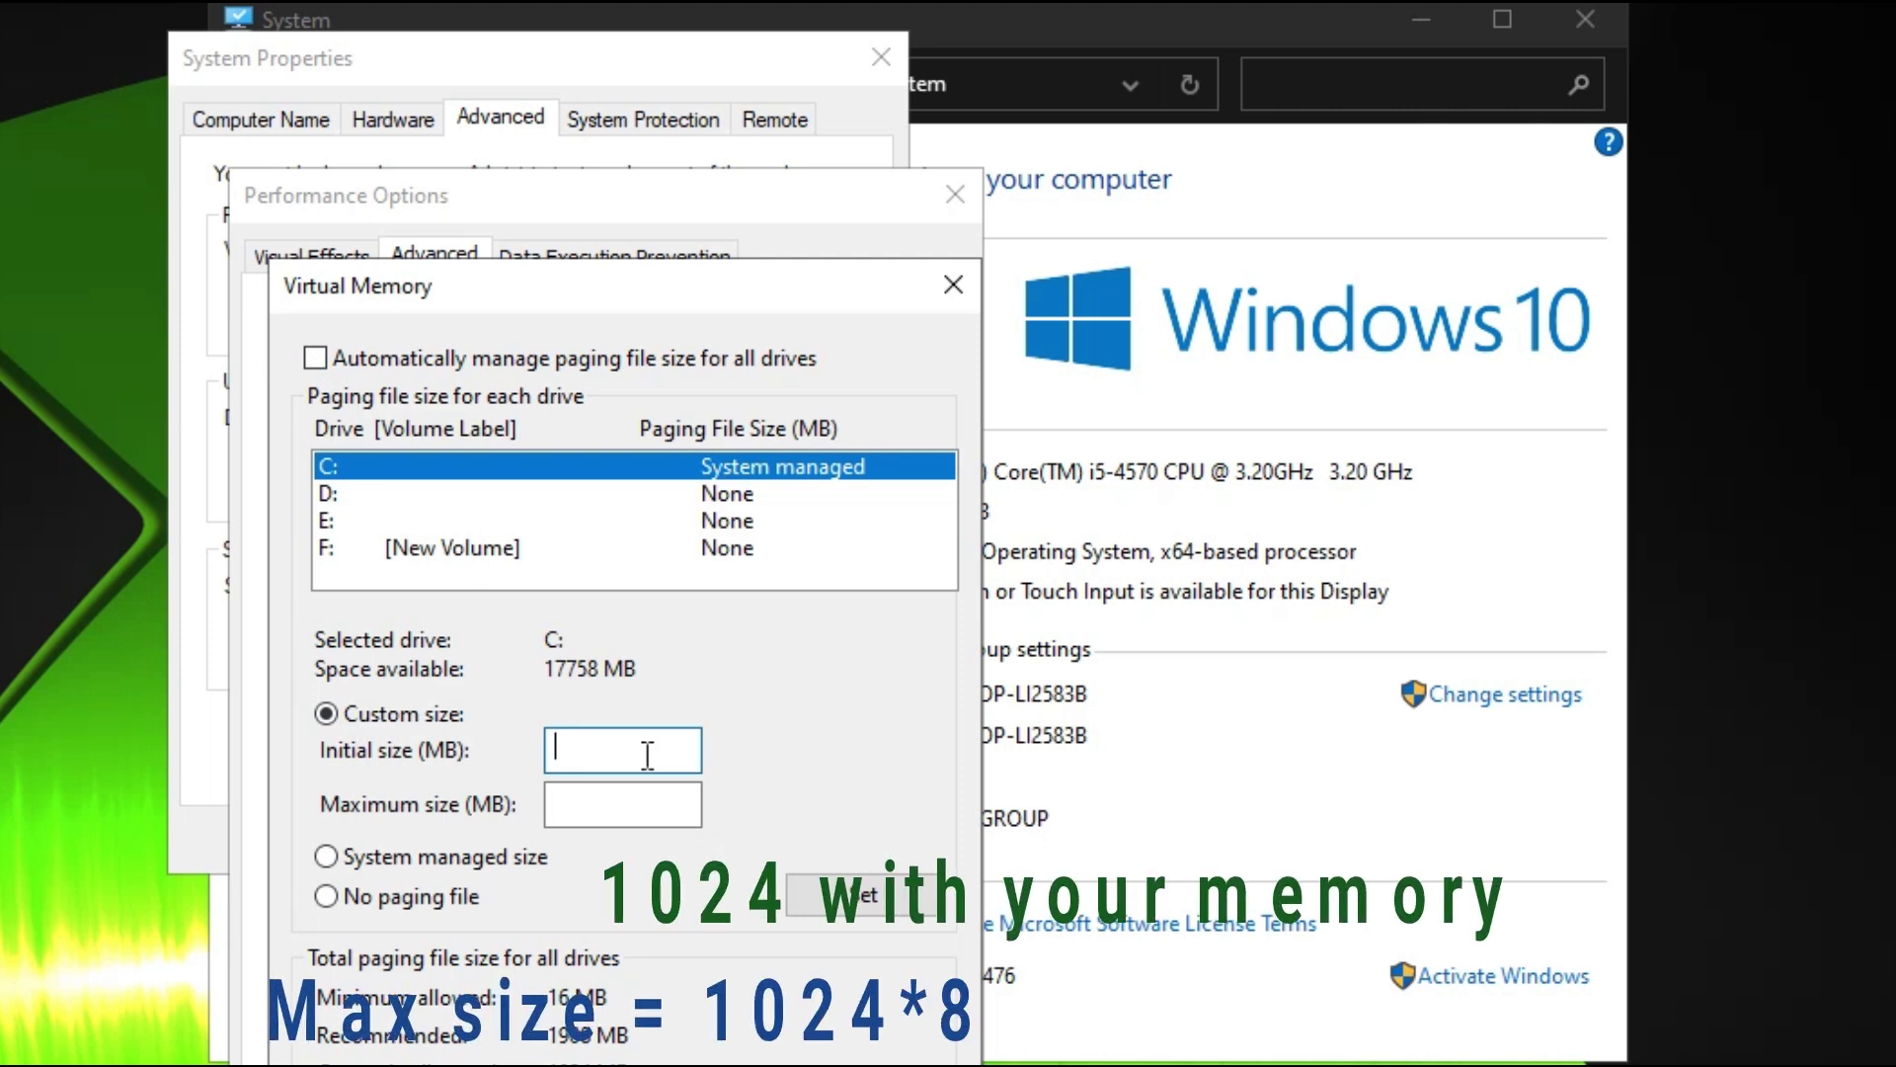
text(1024)
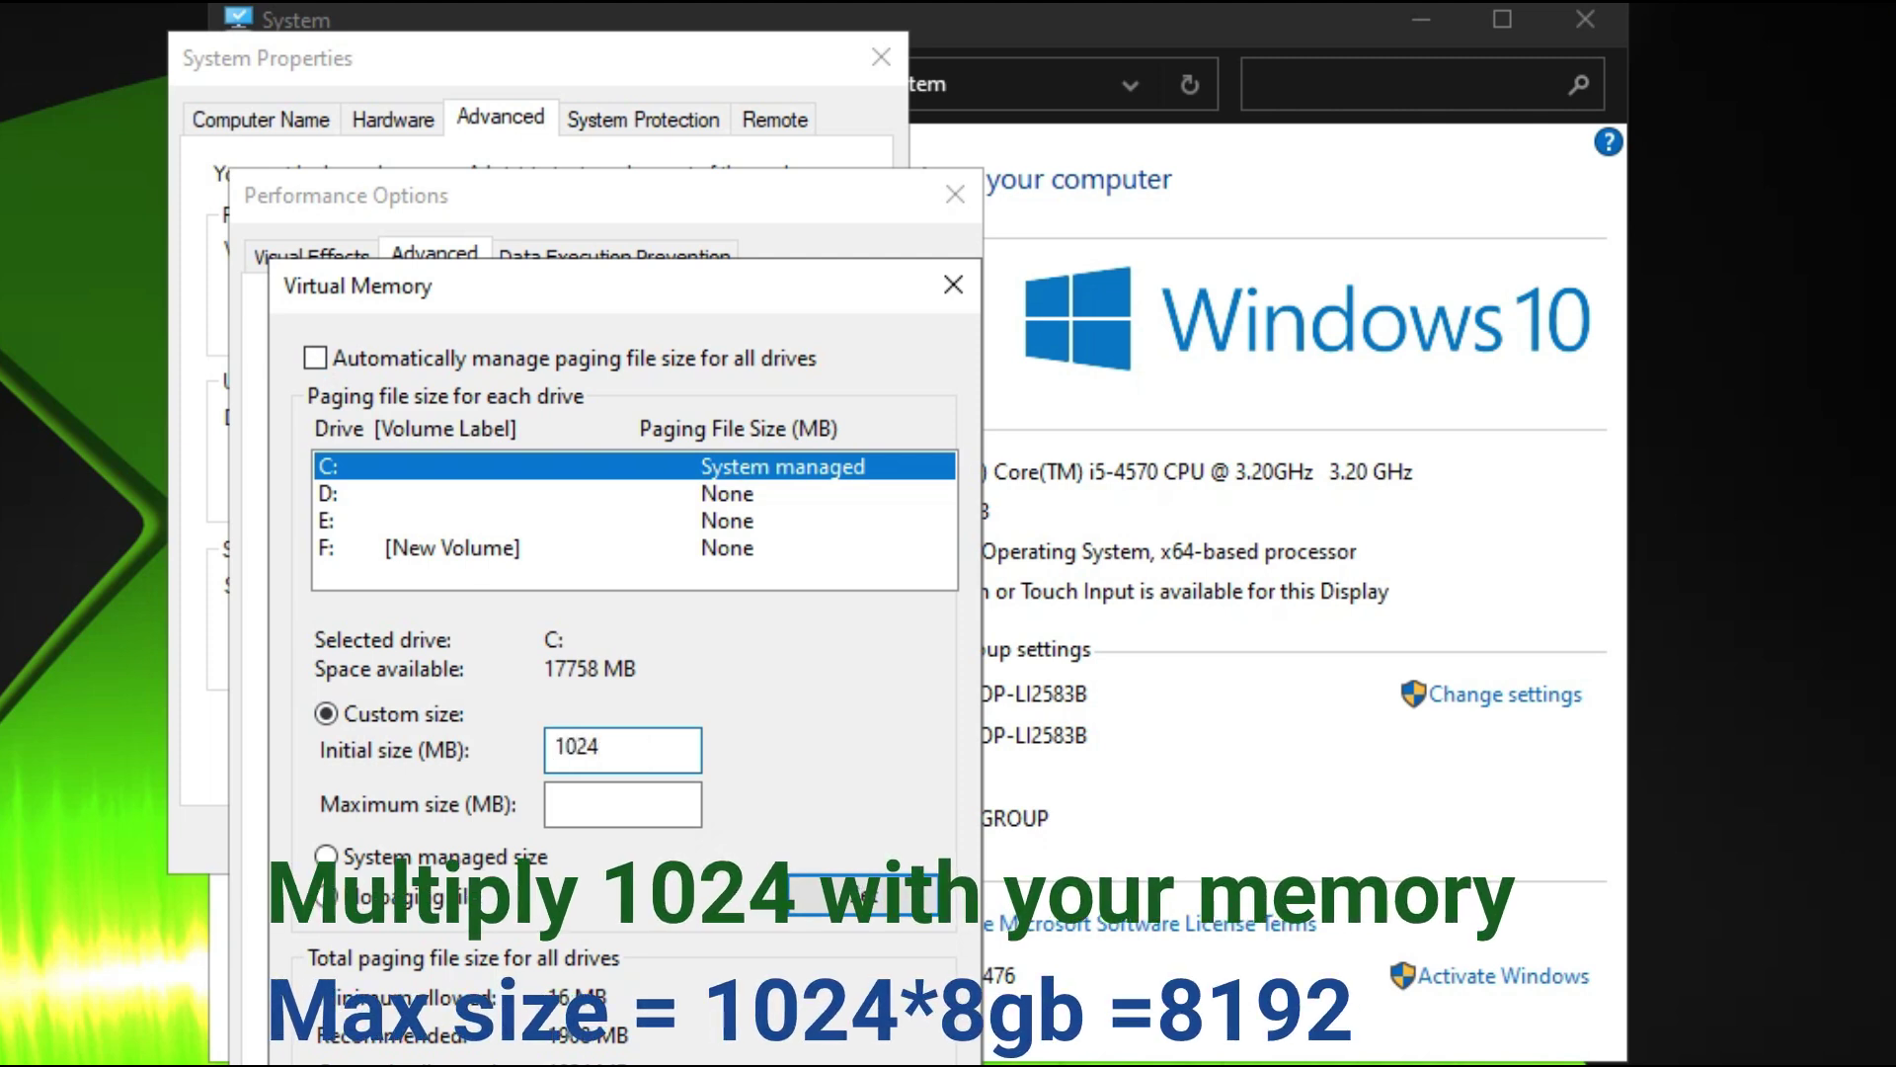
click(632, 806)
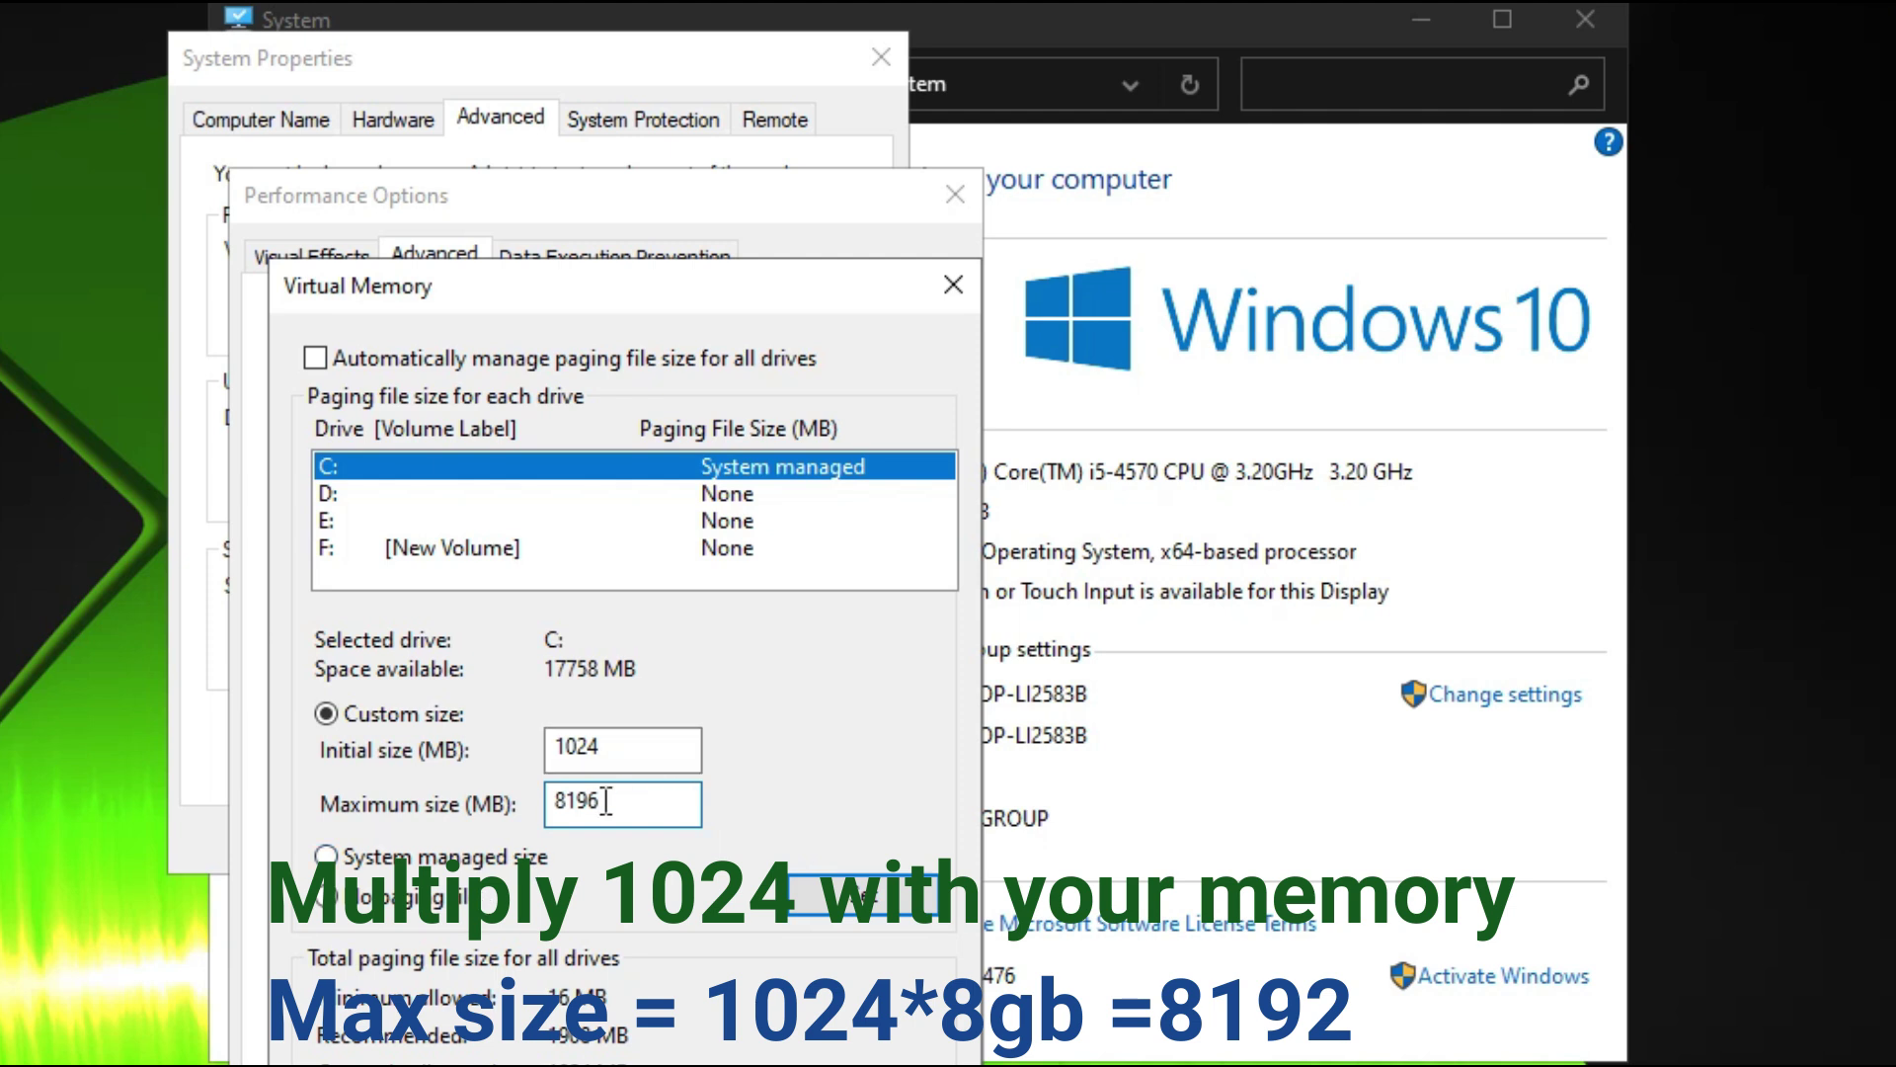
drag(644, 816, 553, 804)
drag(638, 747, 490, 748)
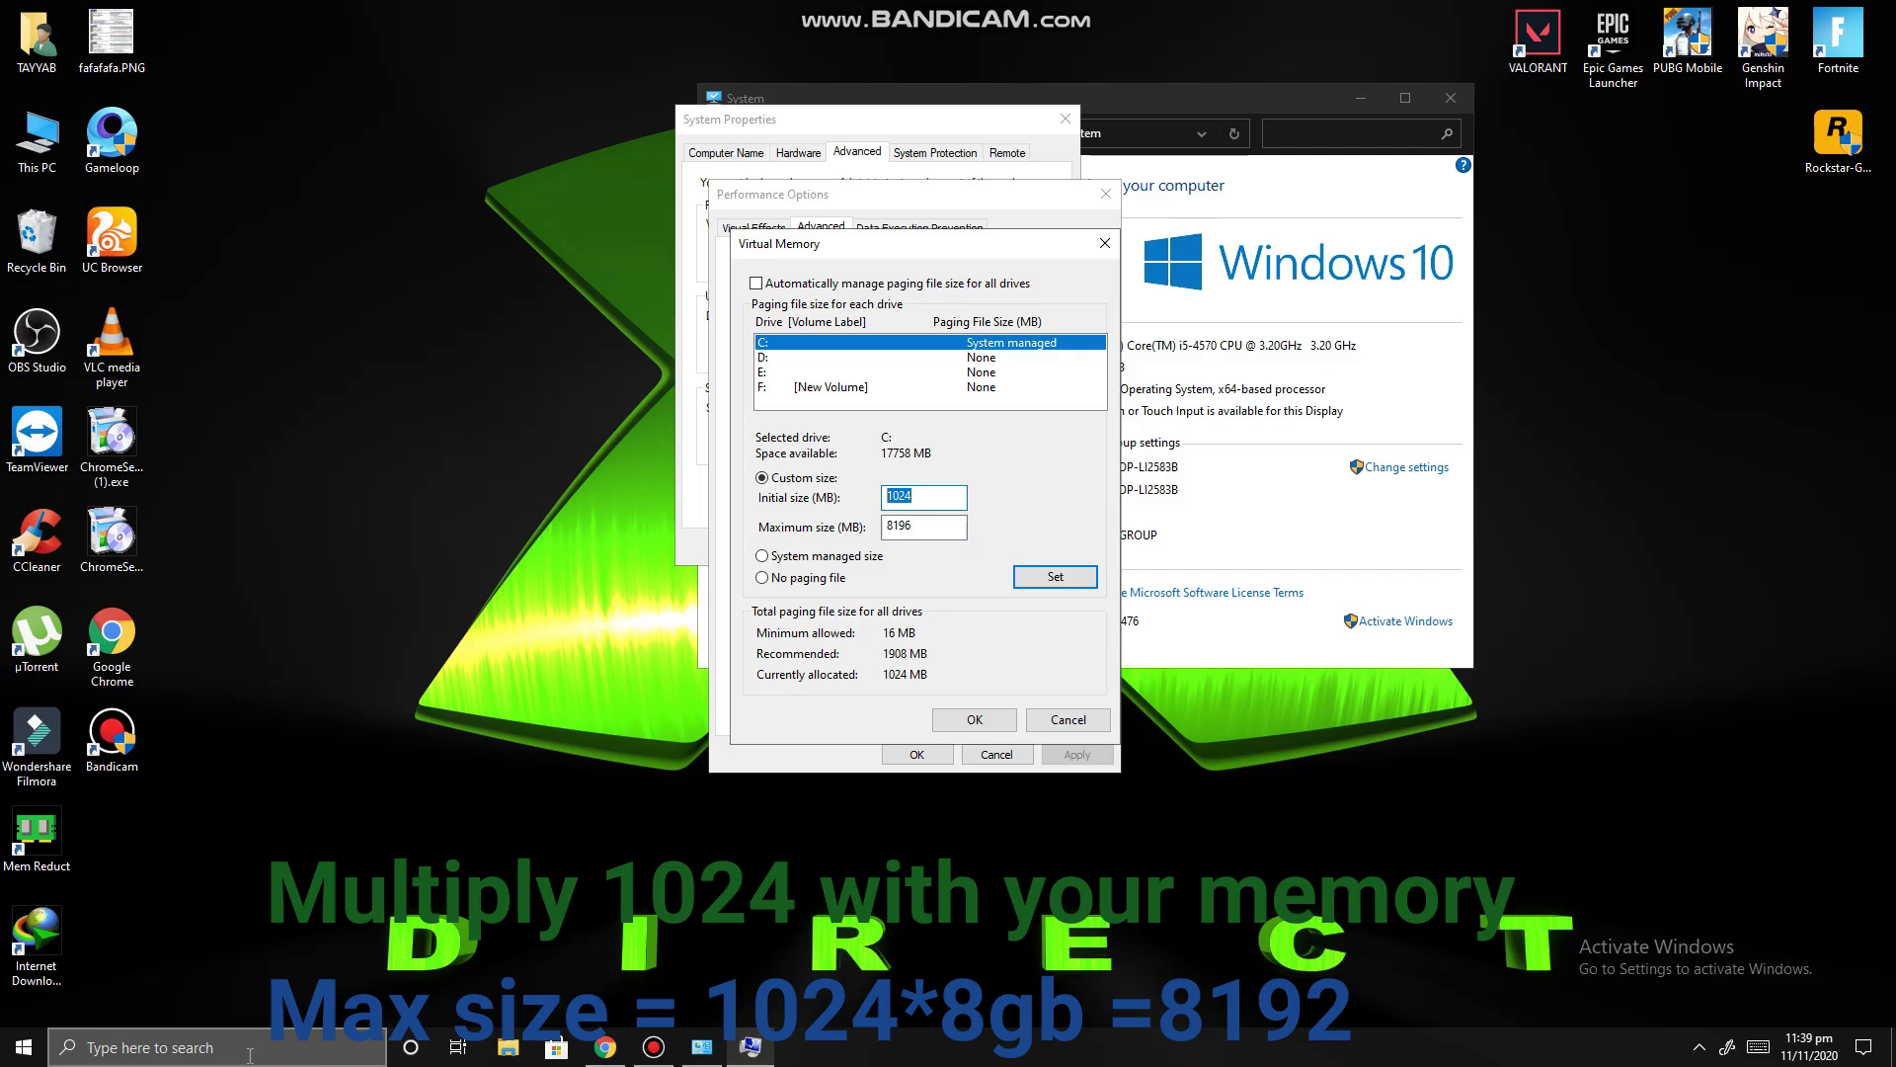
Step: Calculate 1024 × 8 in Calculator to work out the maximum paging file size, and close Calculator
click(264, 1055)
text(calc)
key(Return)
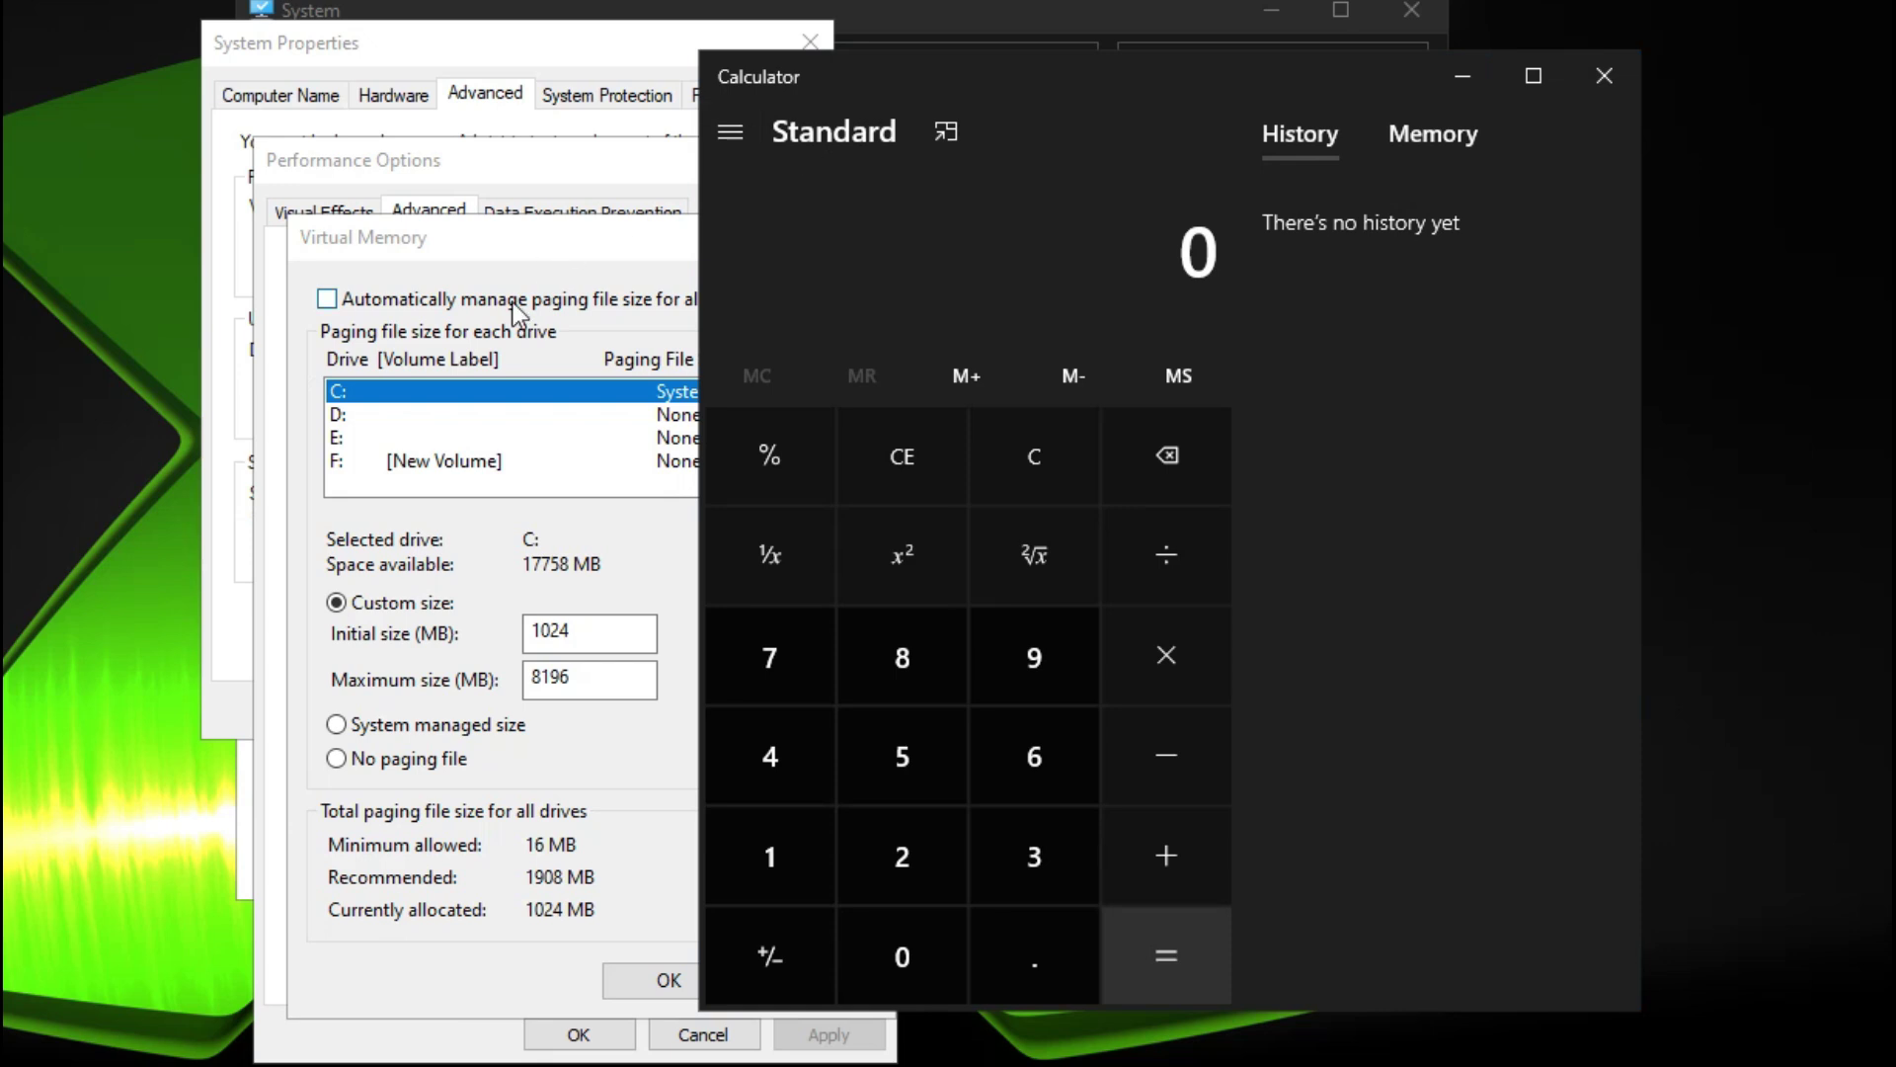
drag(875, 242, 820, 207)
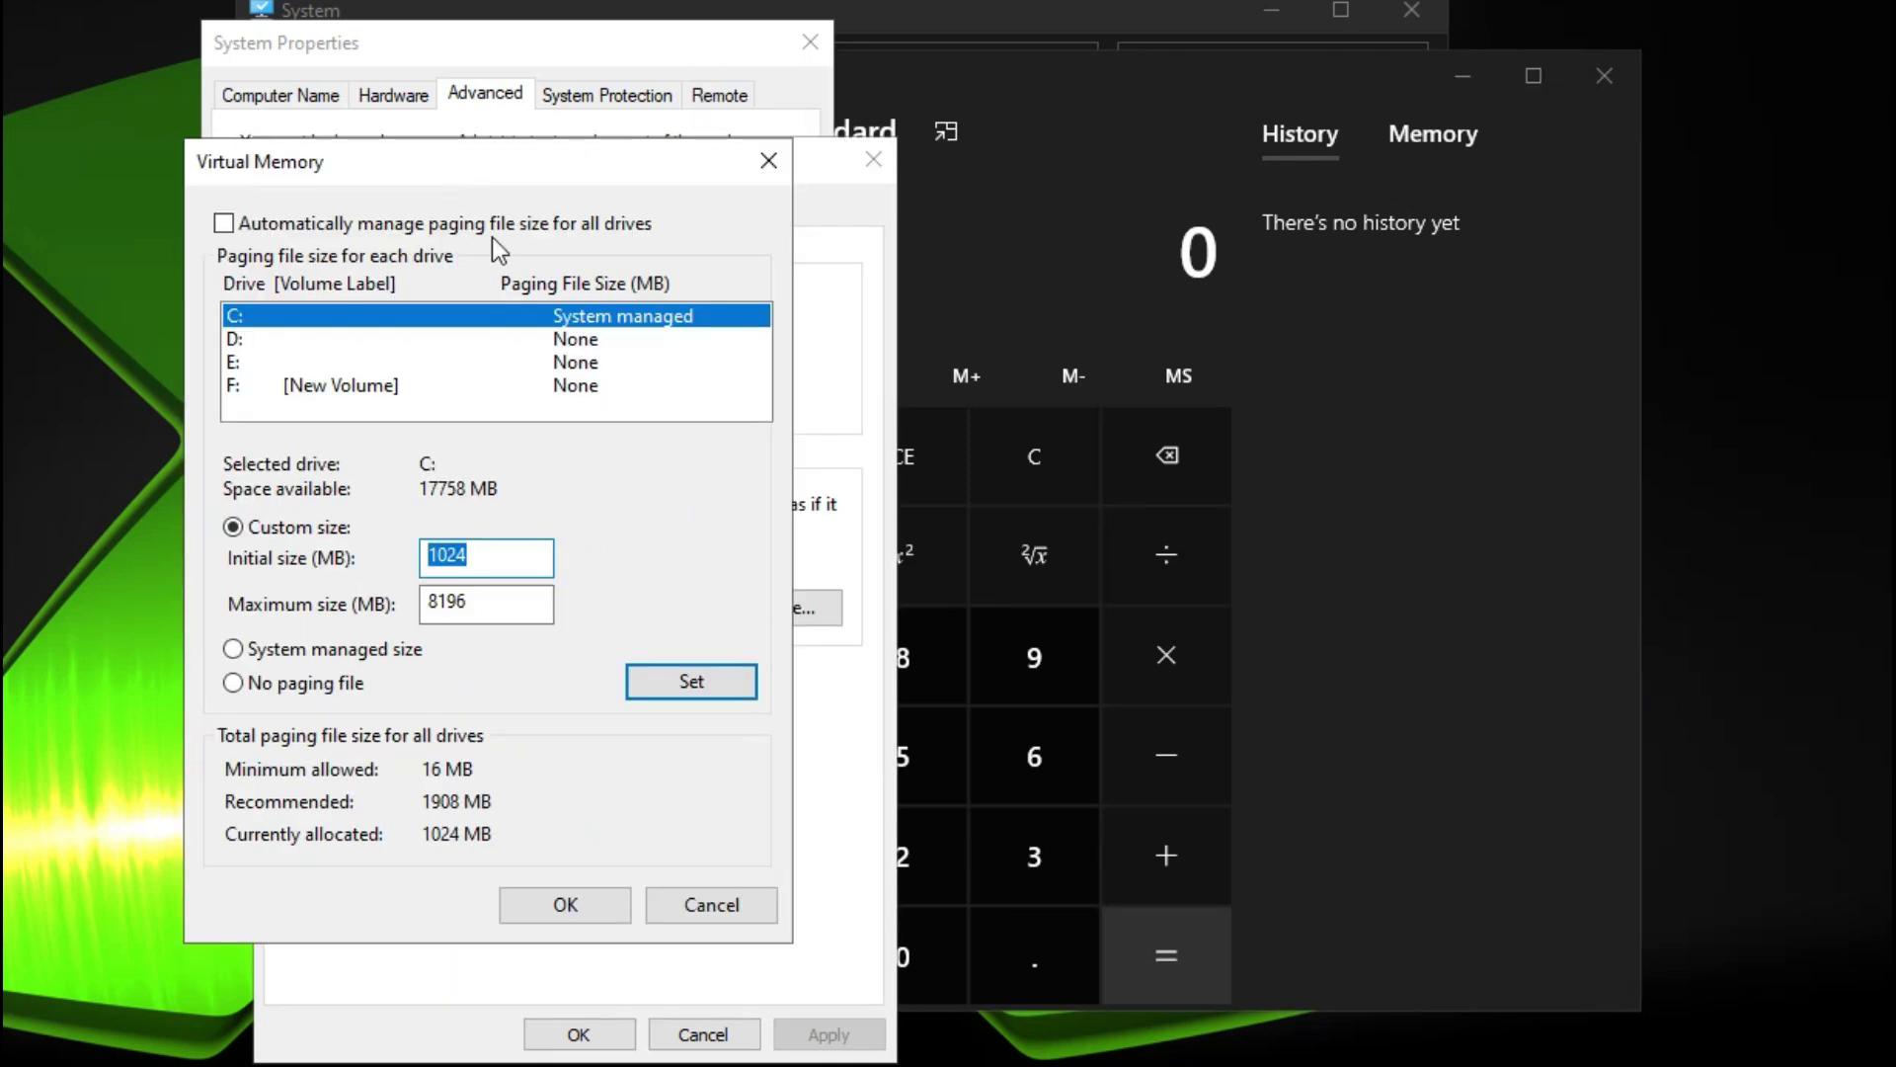
click(1244, 179)
click(770, 849)
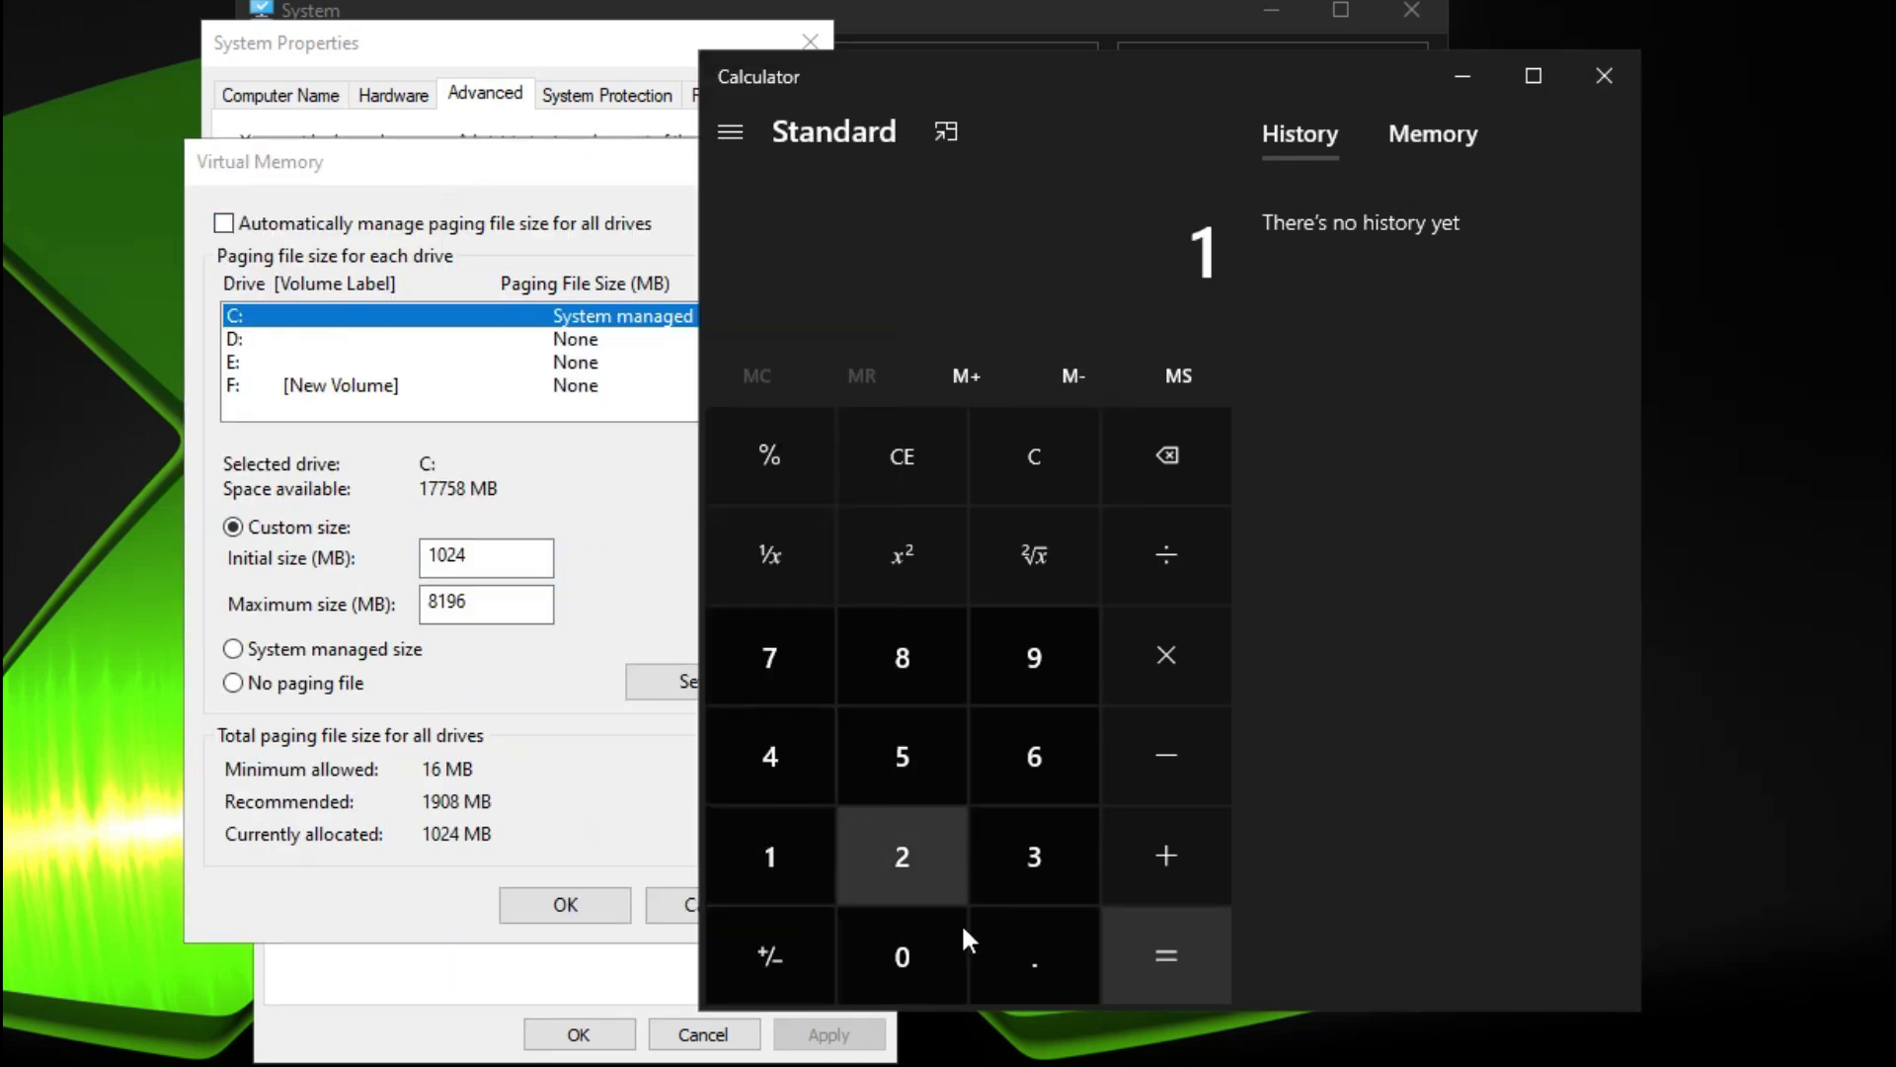
click(908, 946)
click(894, 825)
click(828, 759)
click(1150, 666)
click(903, 658)
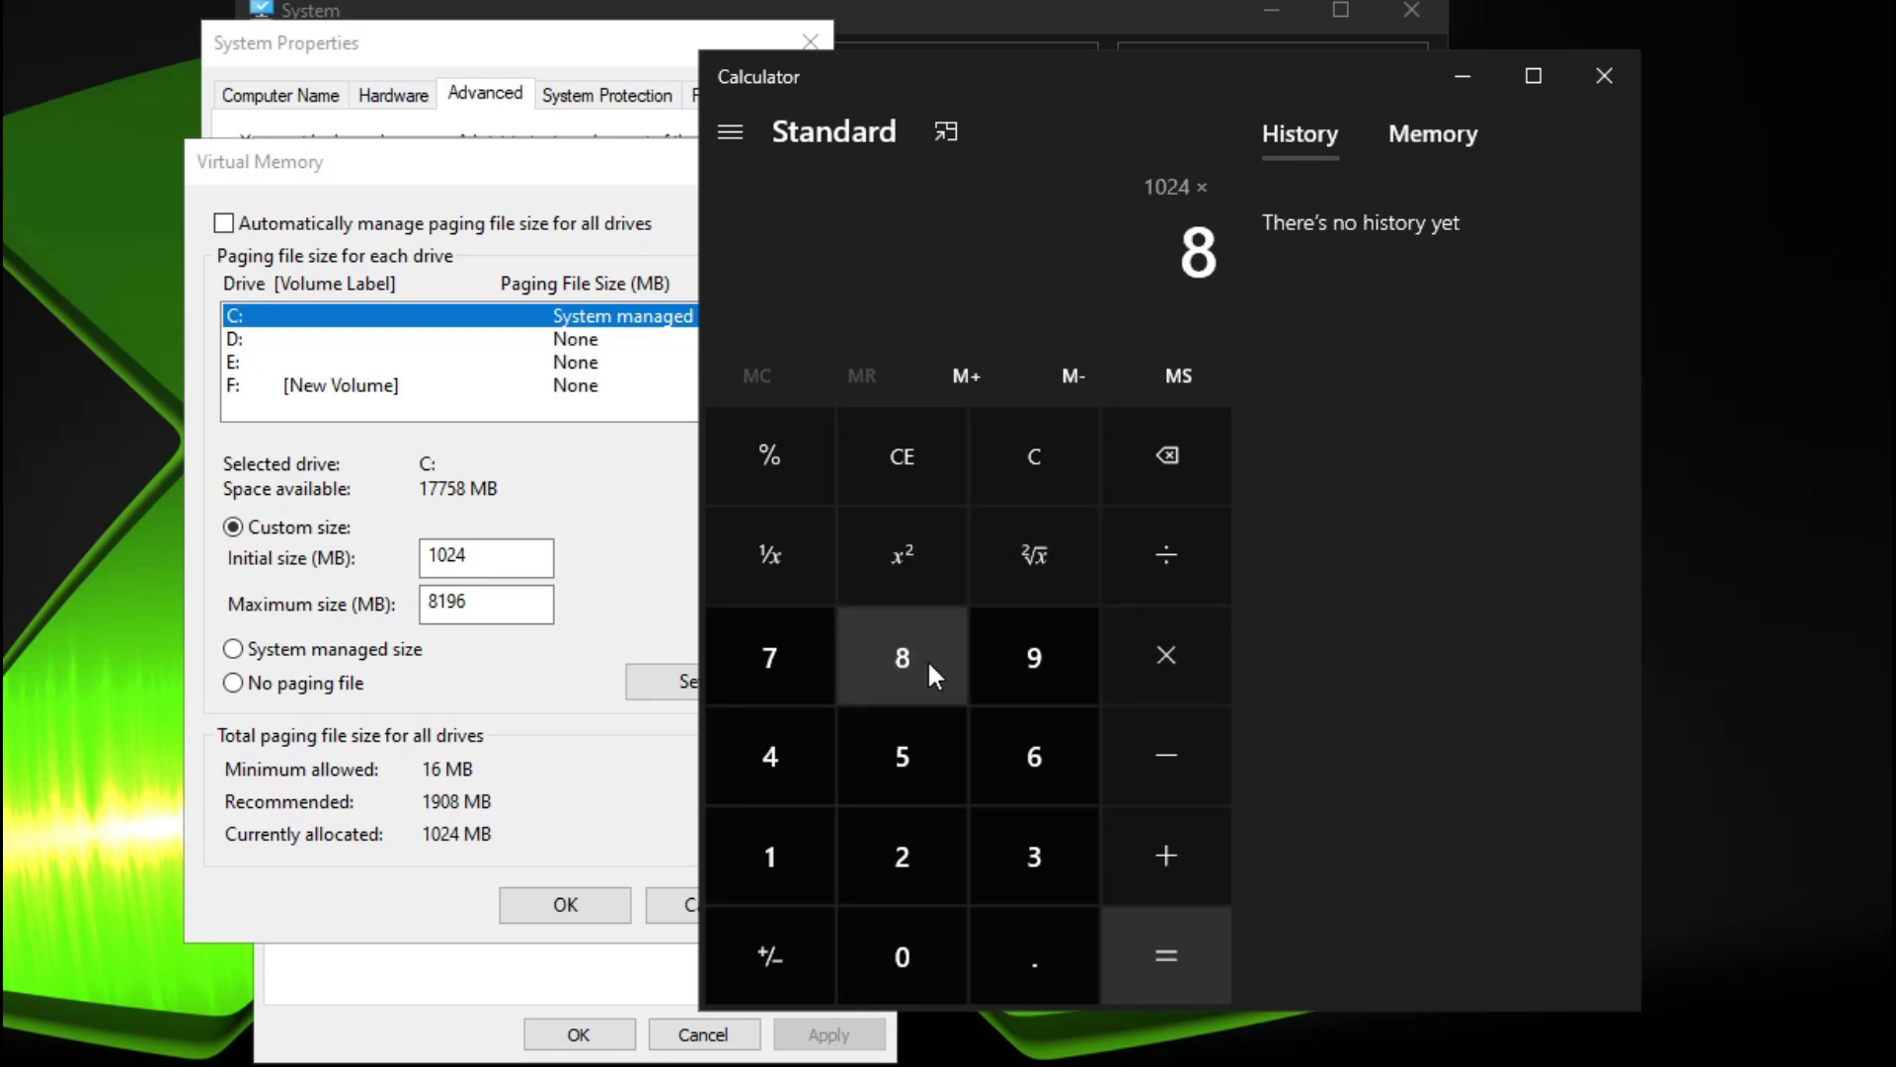
click(1180, 954)
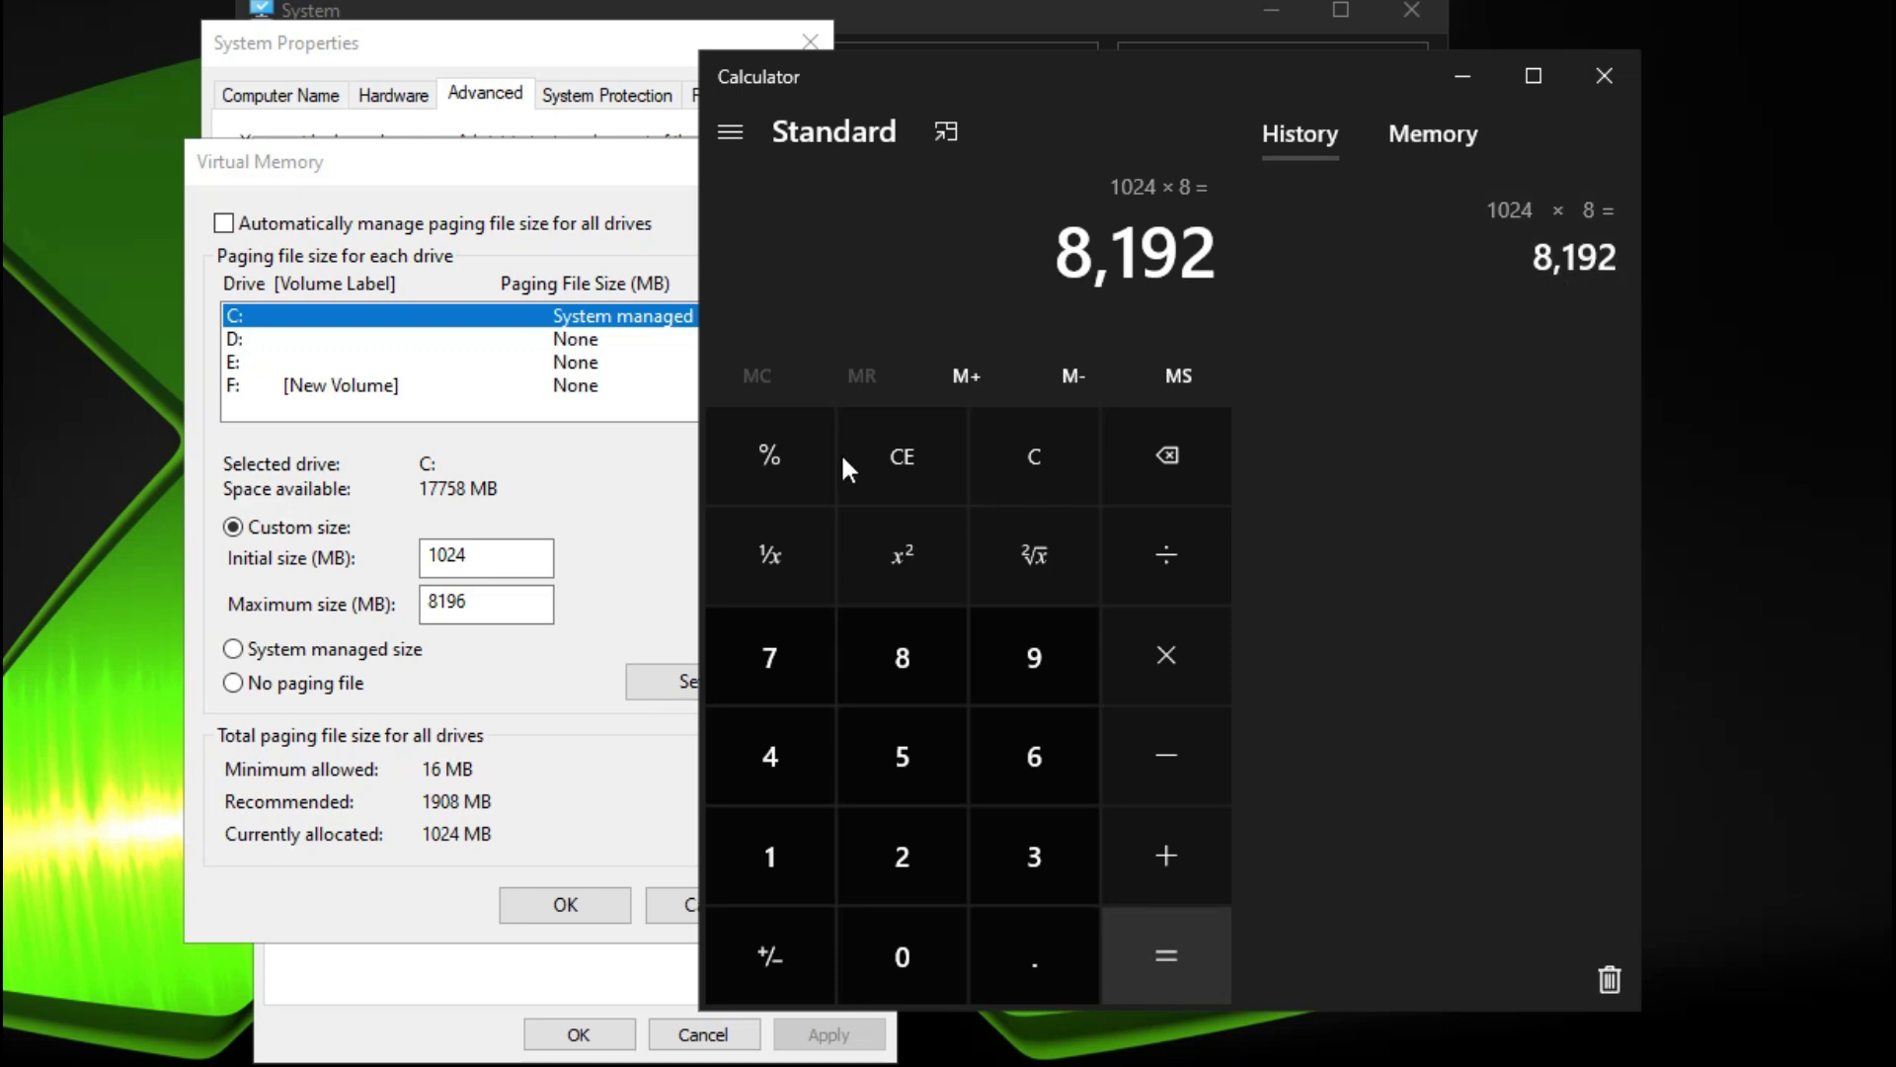
click(1602, 77)
Step: Apply the 1024–8196 MB paging file size to drive C: and close all the system settings windows
click(506, 598)
double_click(451, 604)
click(654, 678)
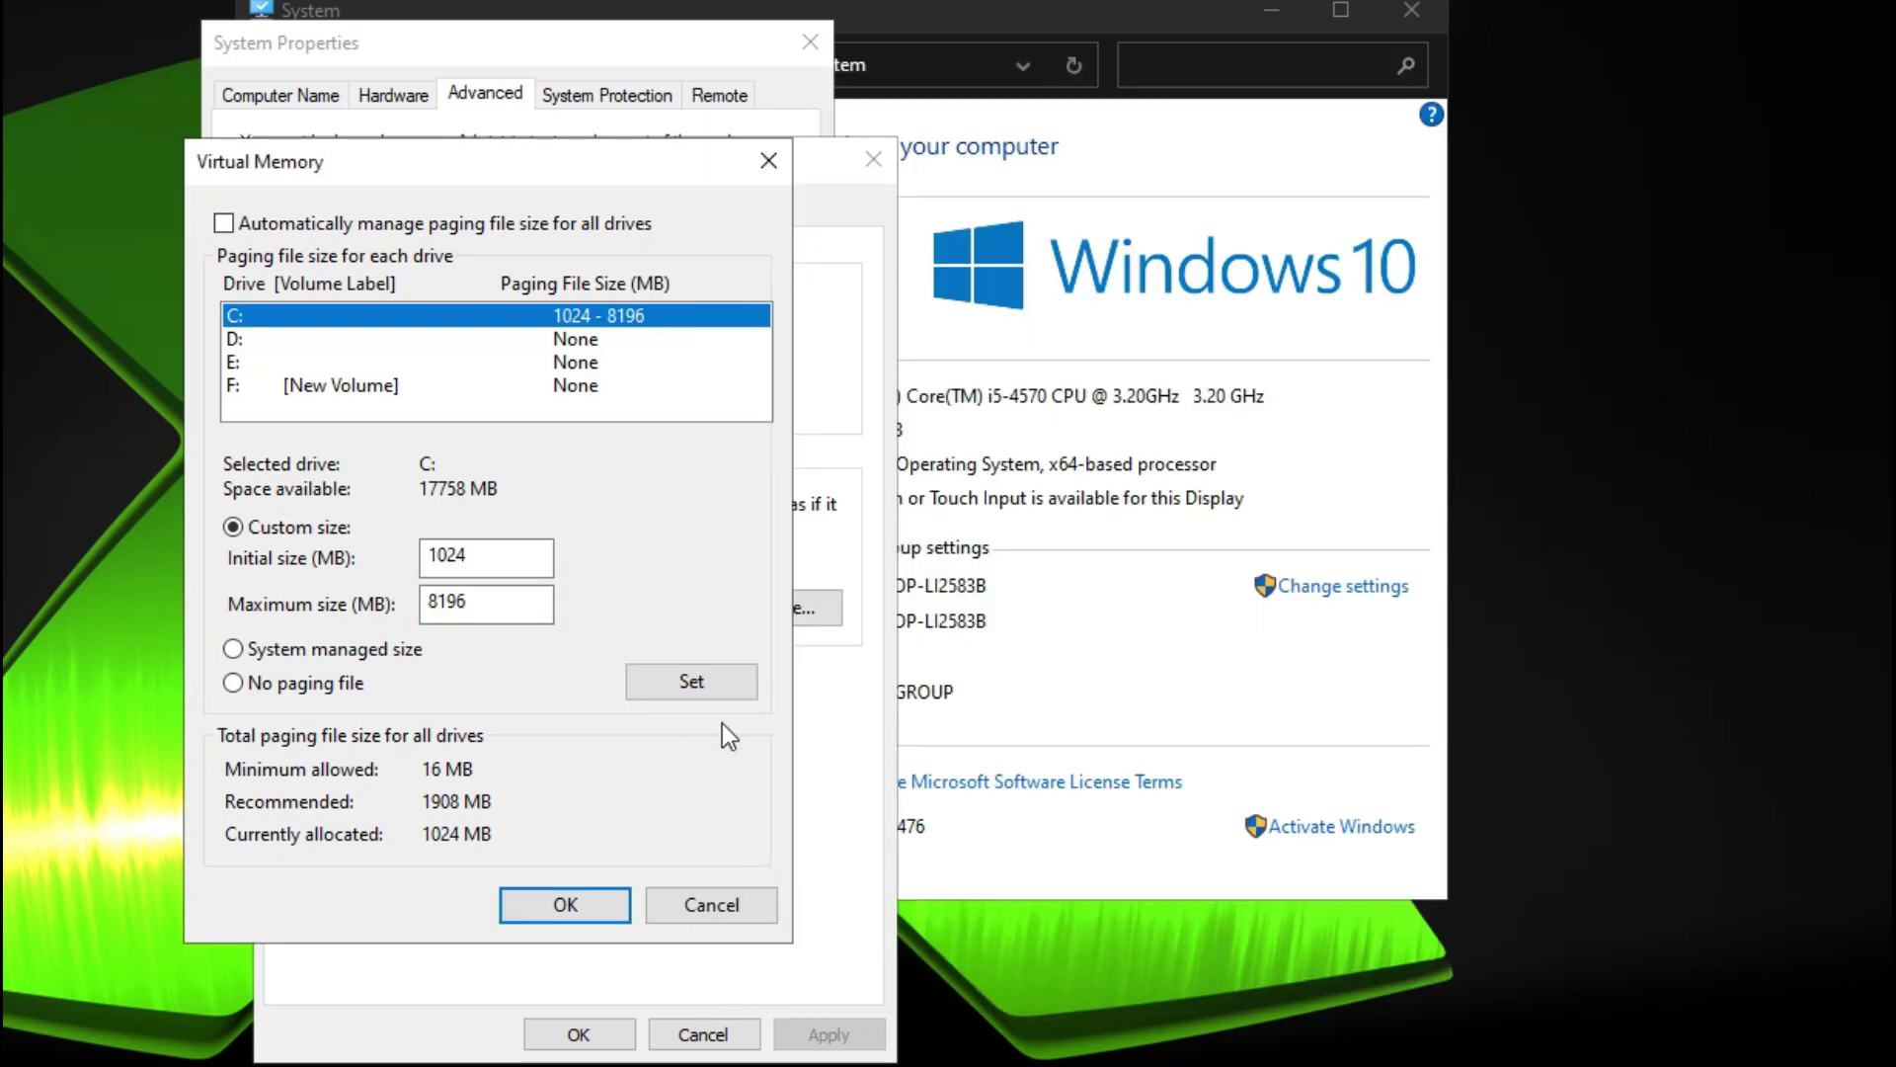
click(594, 907)
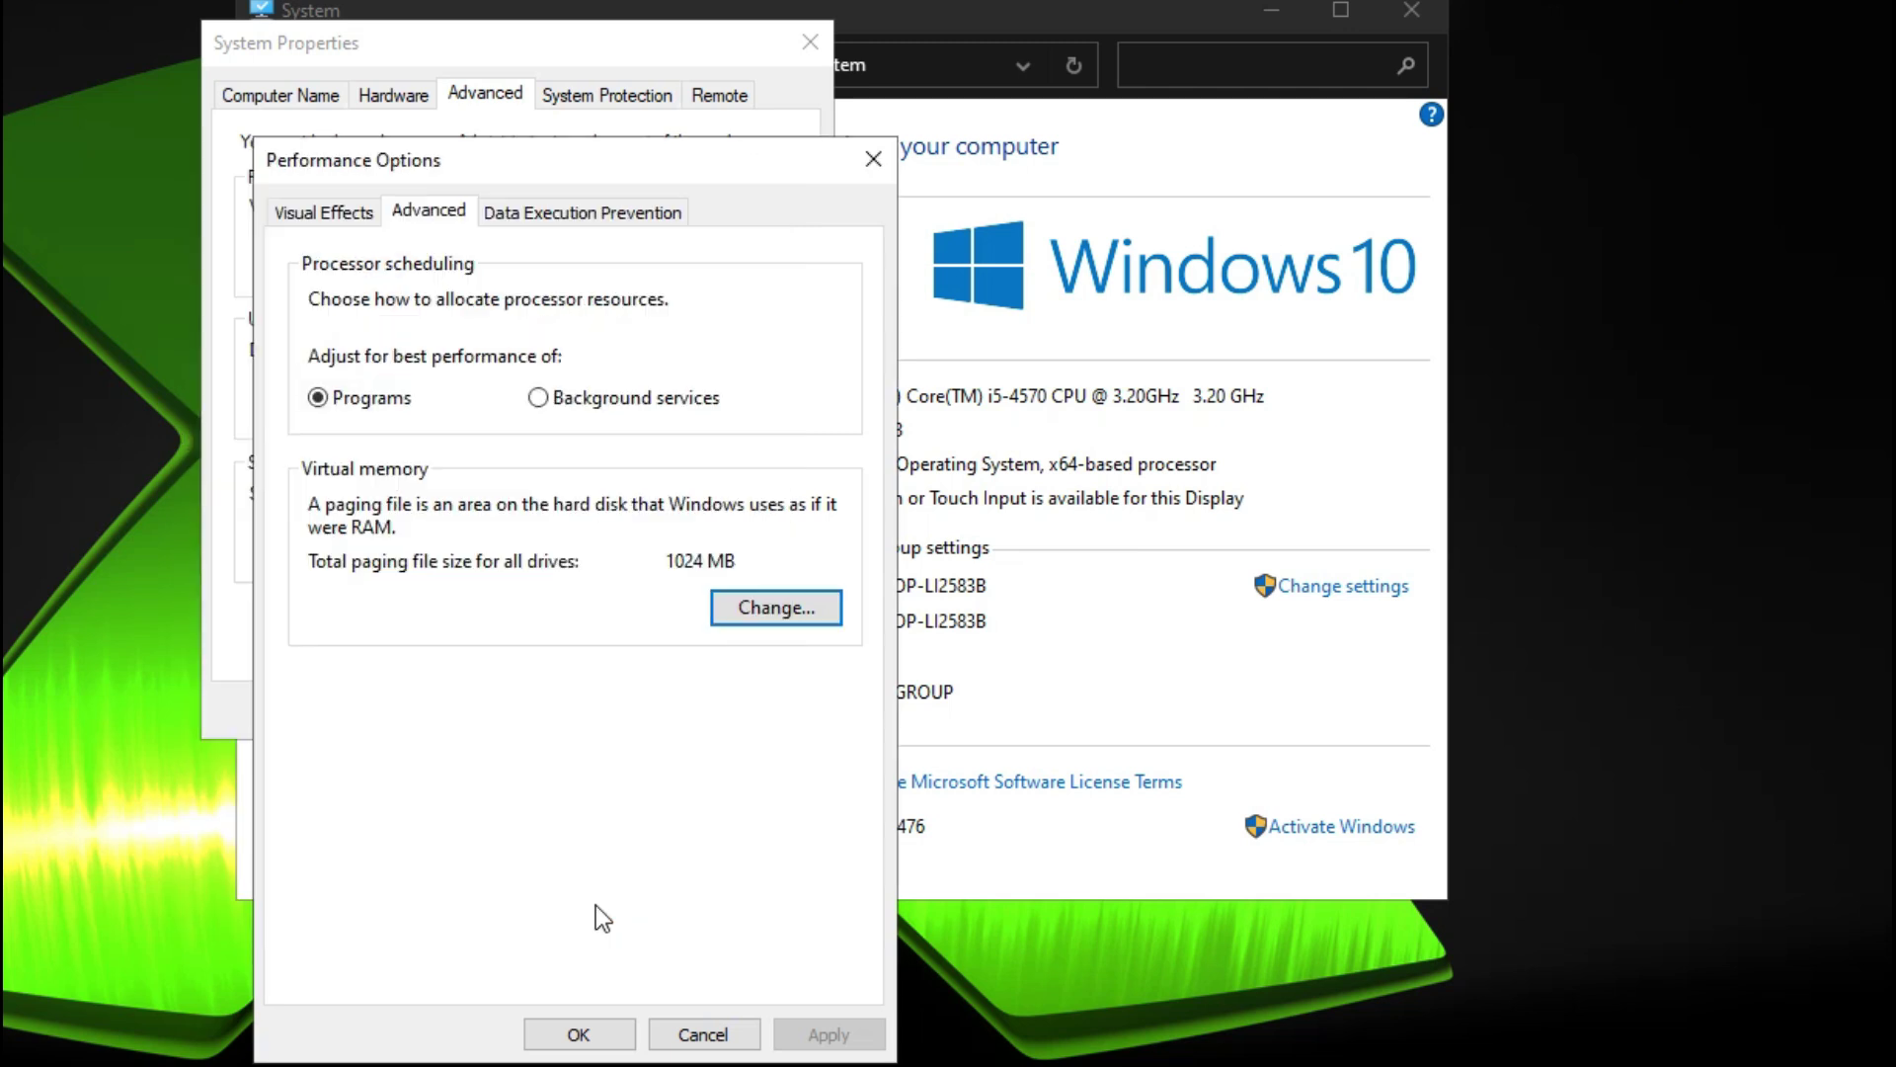
click(628, 1033)
click(810, 41)
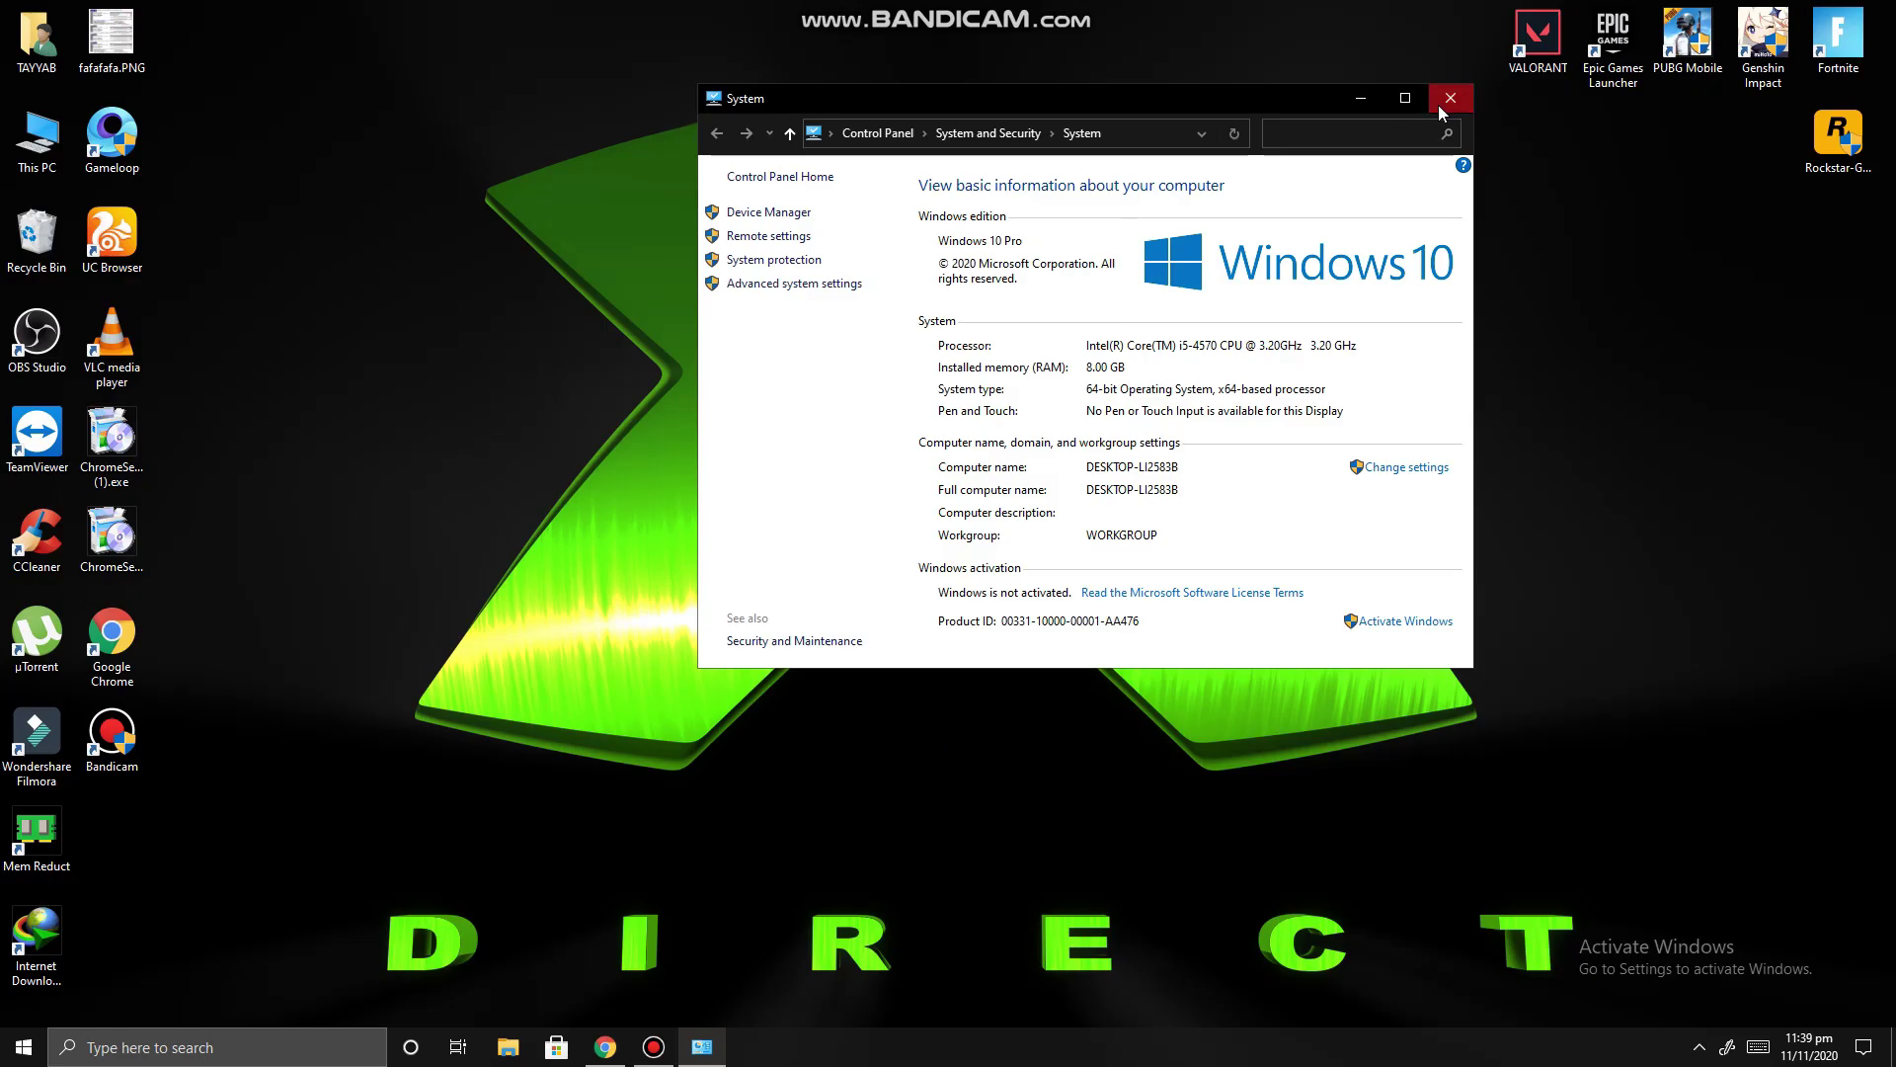
click(1412, 10)
right_click(733, 272)
click(763, 342)
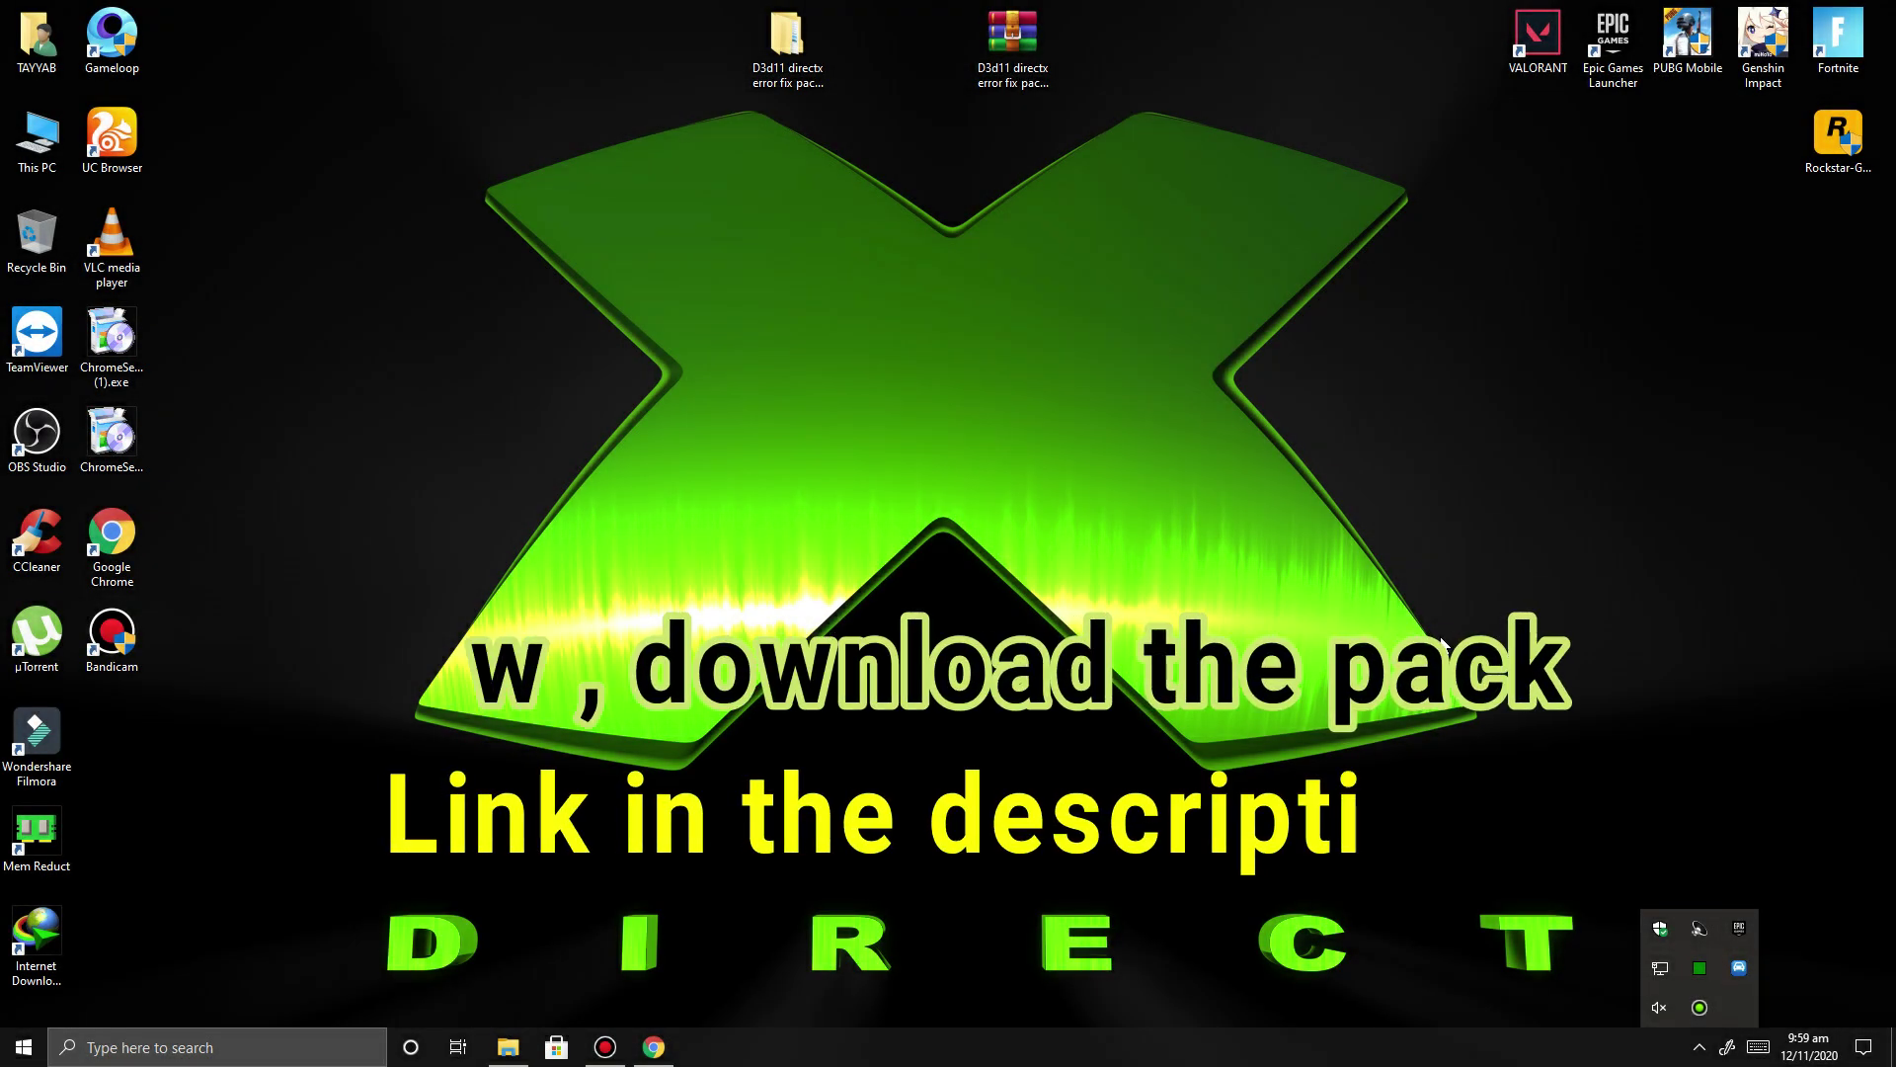
key(F12)
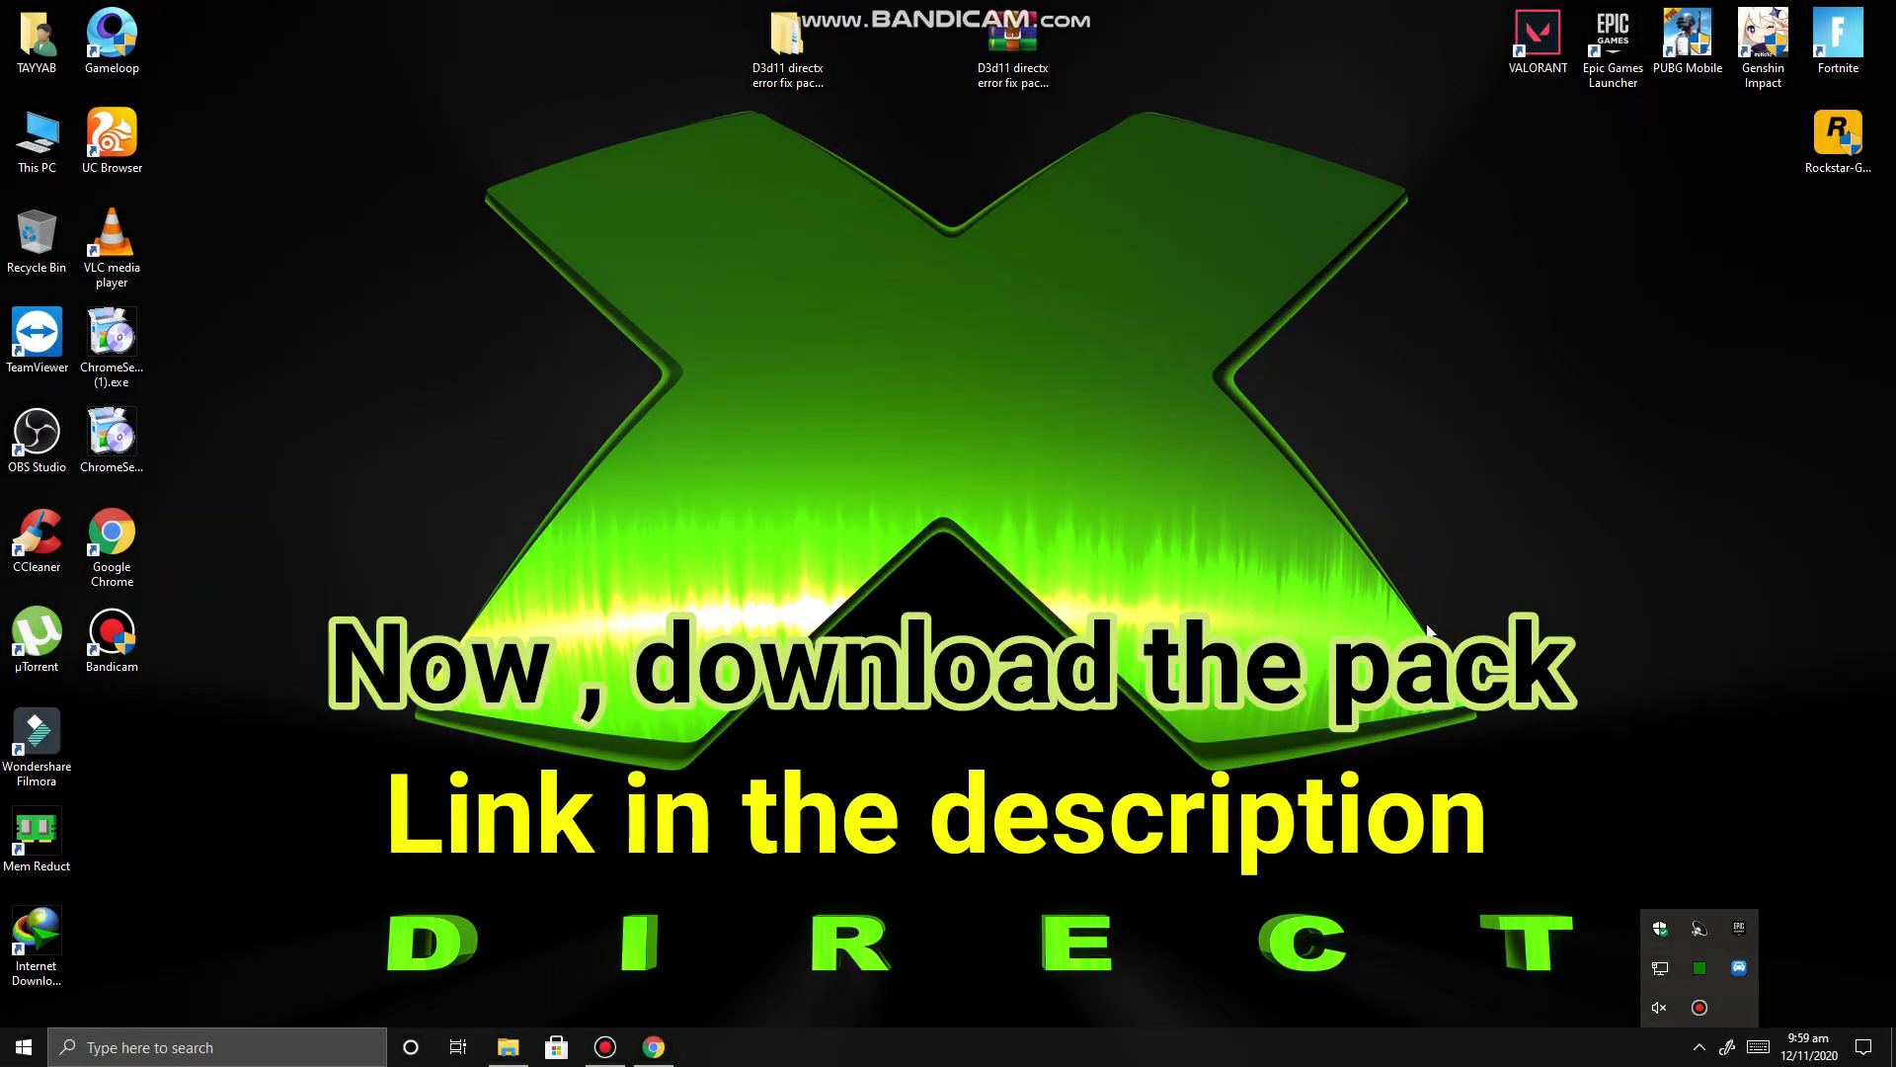
right_click(821, 378)
click(869, 430)
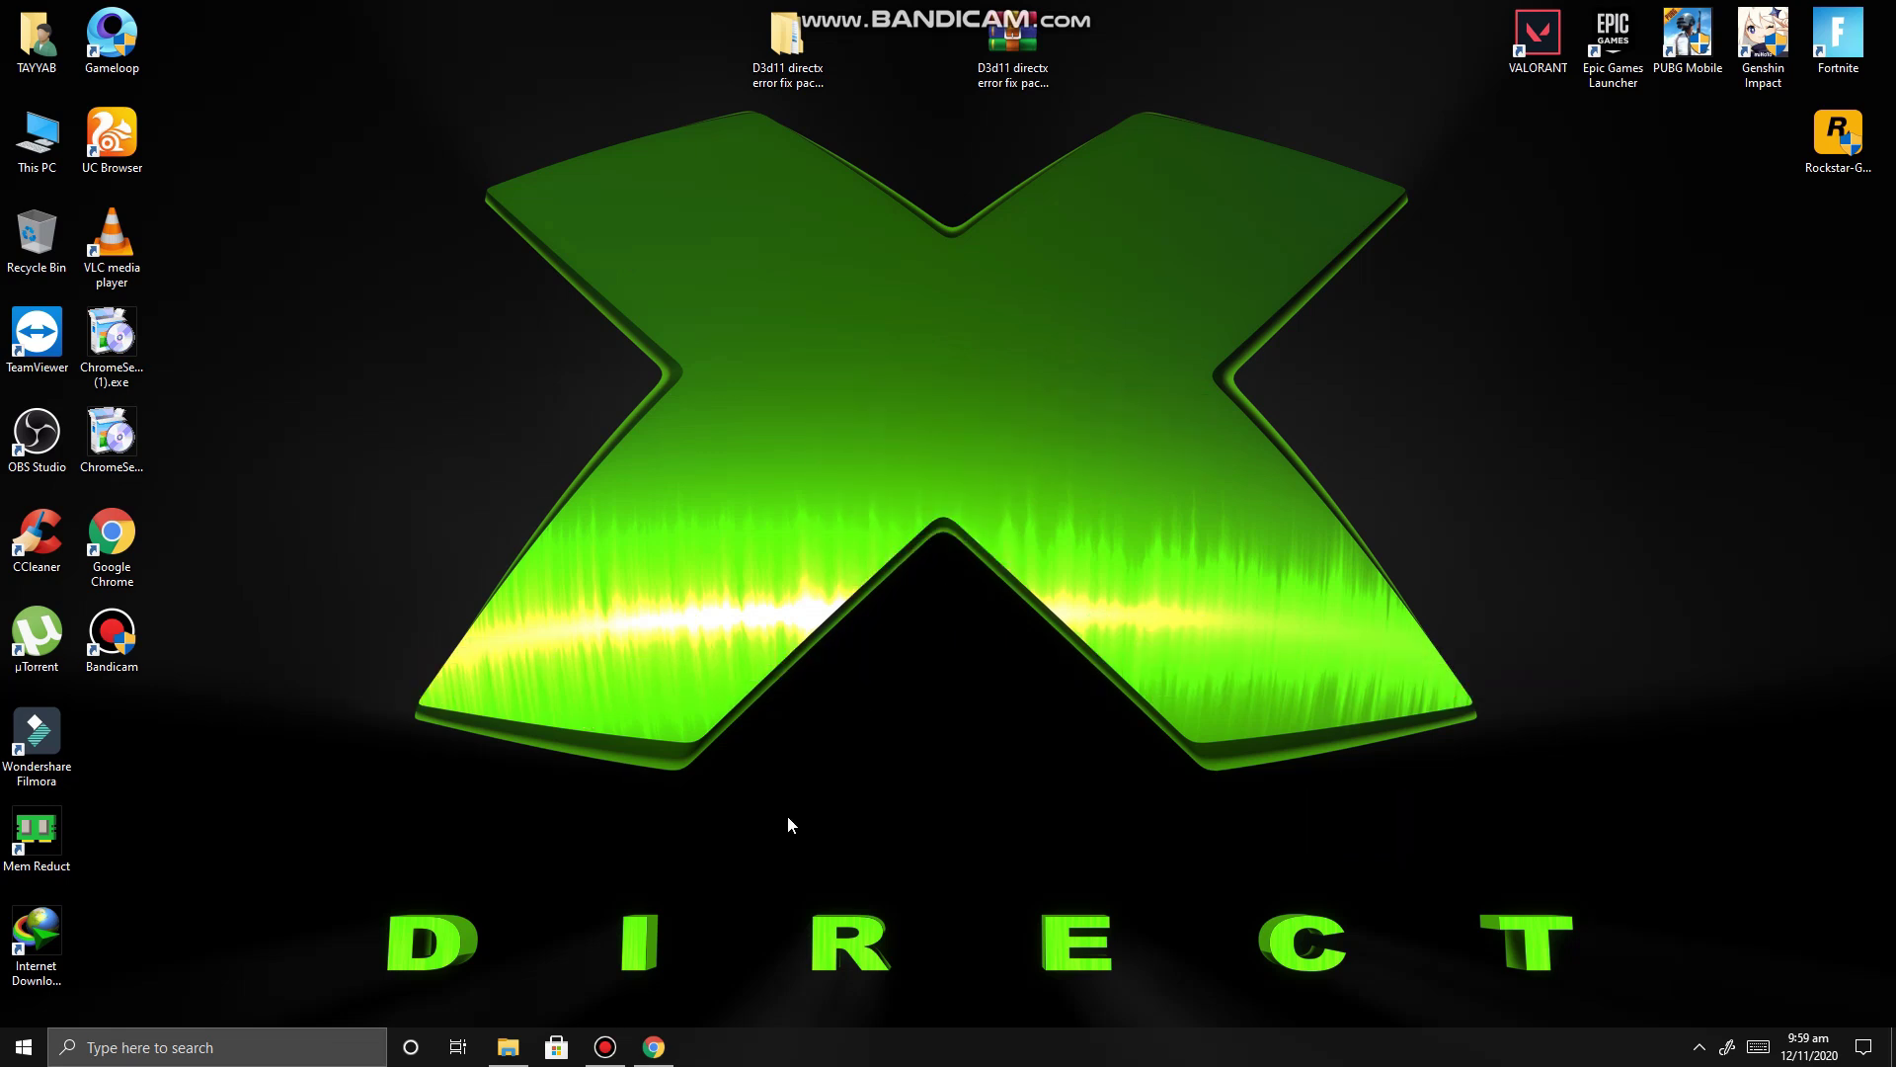
Step: Switch to Chrome and review the d3d11-compatible GPU post on possiblenow.xyz, down to its download instructions
click(662, 1049)
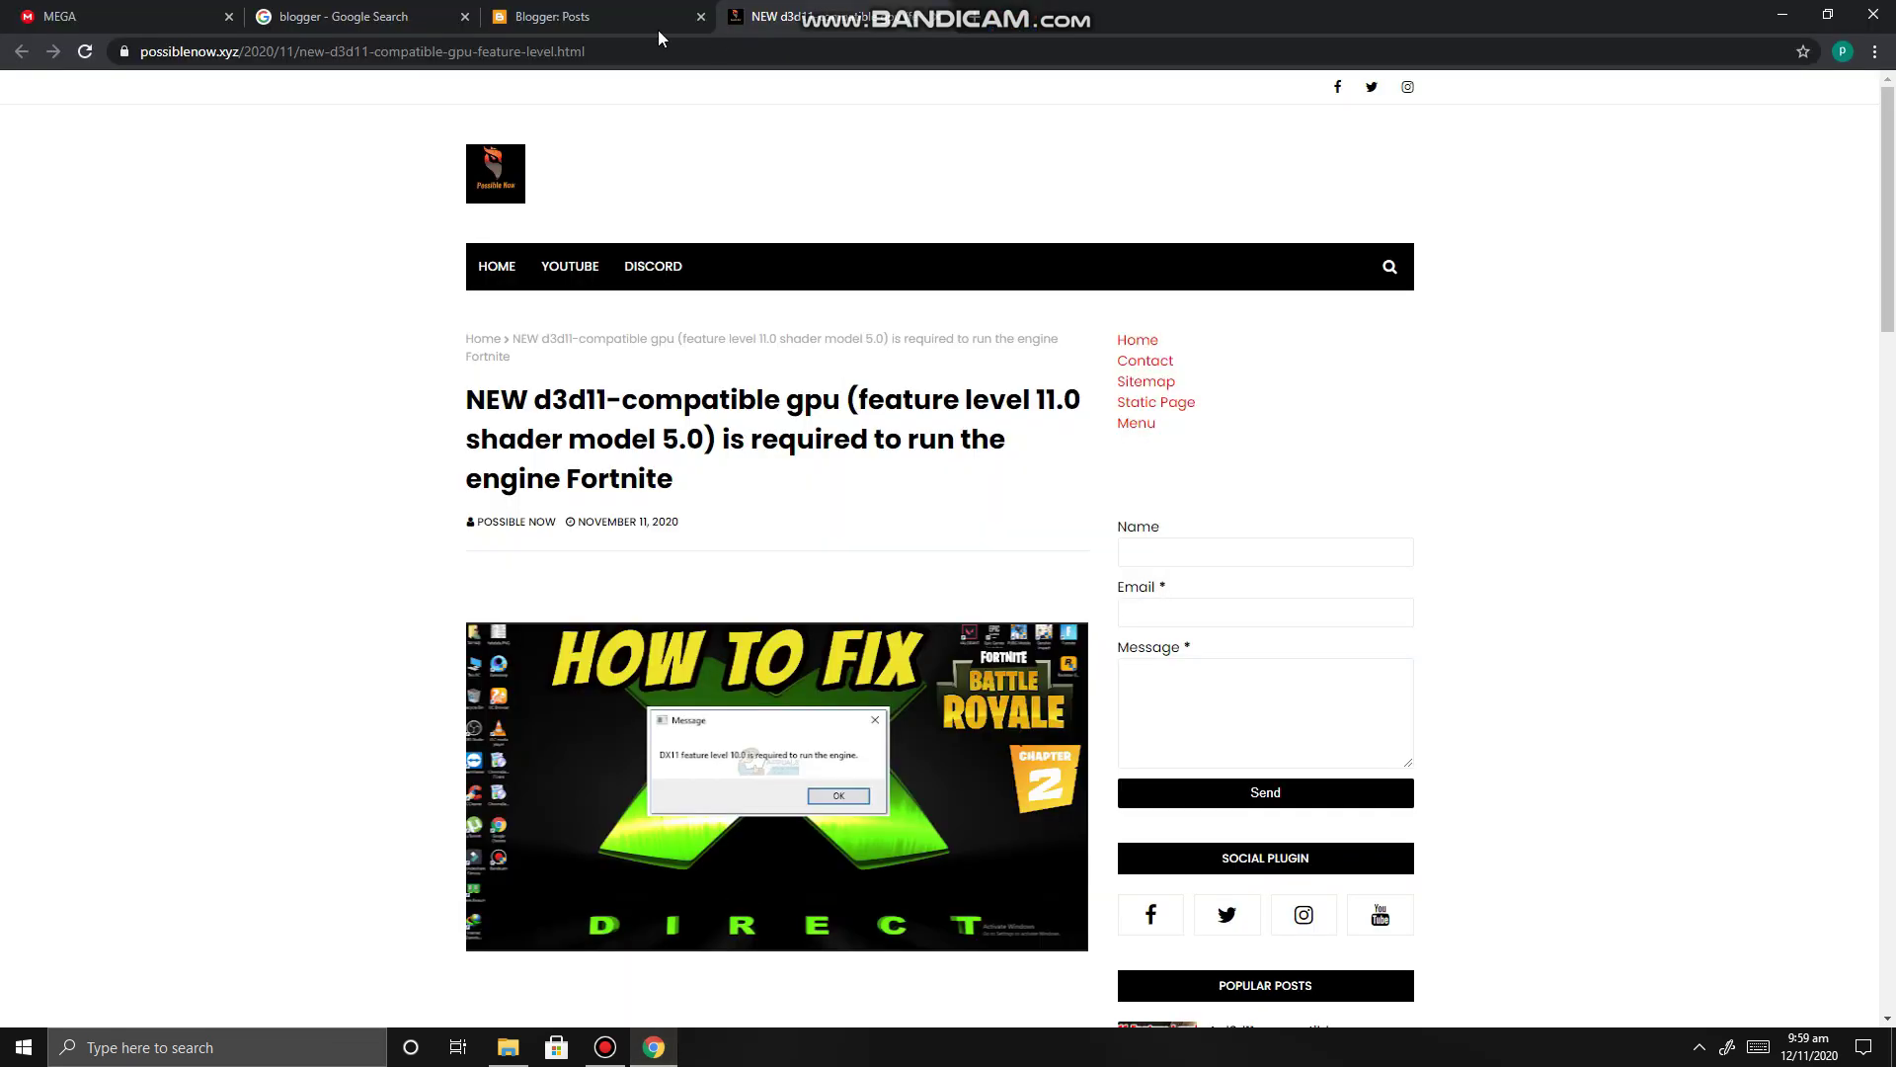
drag(588, 51, 114, 52)
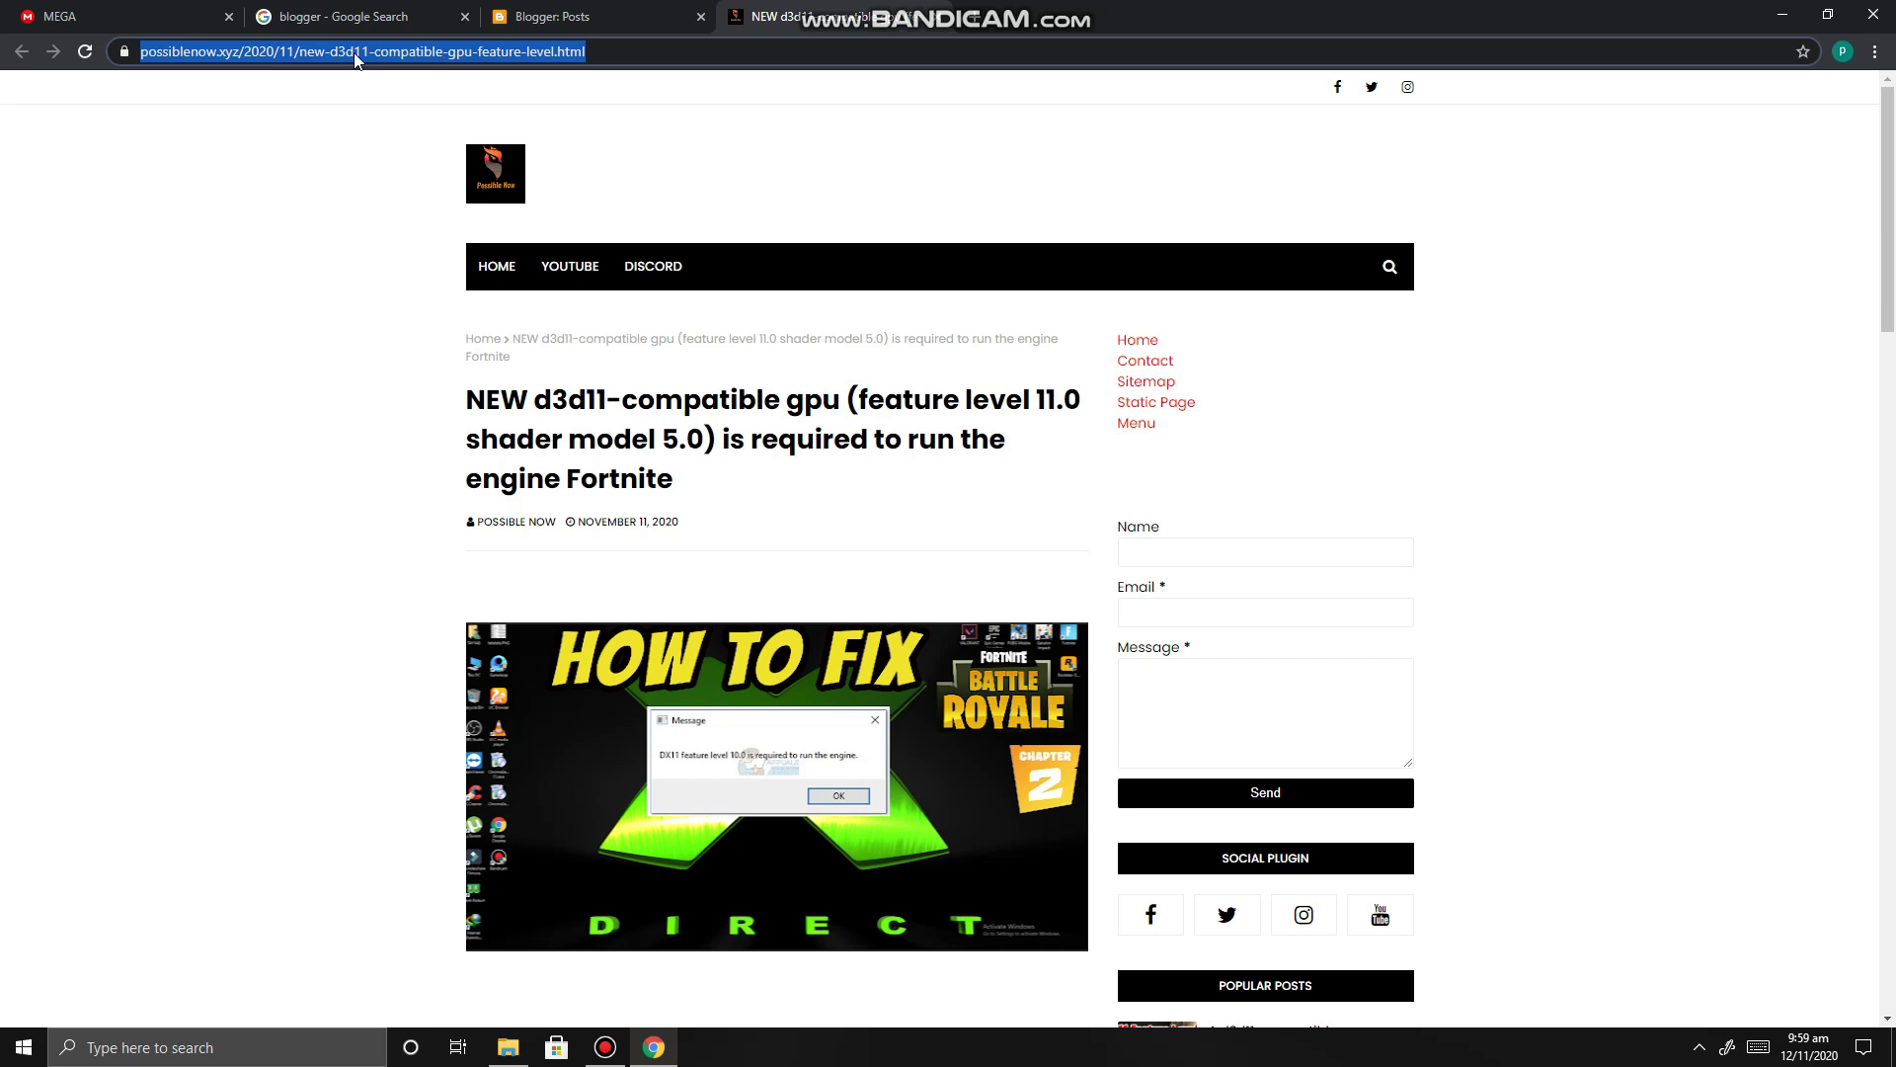
scroll(992, 381, down, 2)
drag(696, 291, 470, 143)
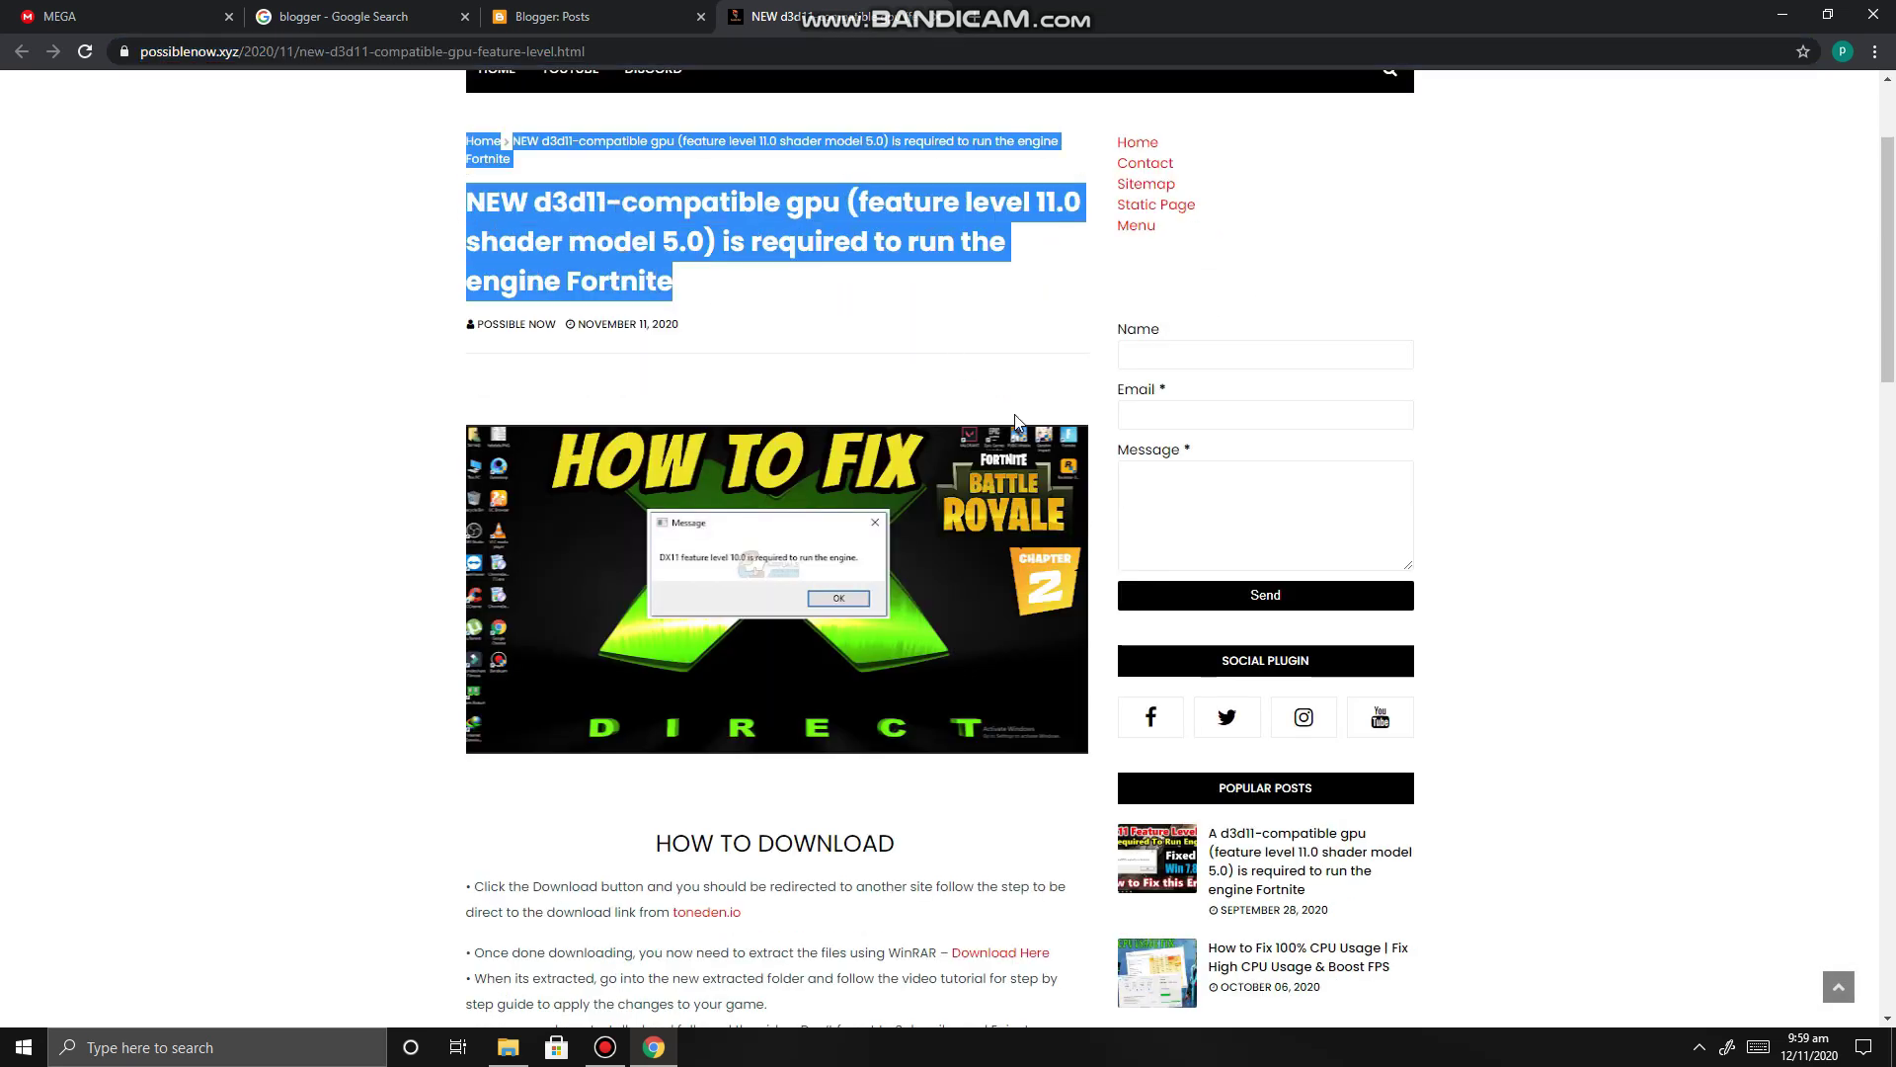
scroll(1017, 422, down, 7)
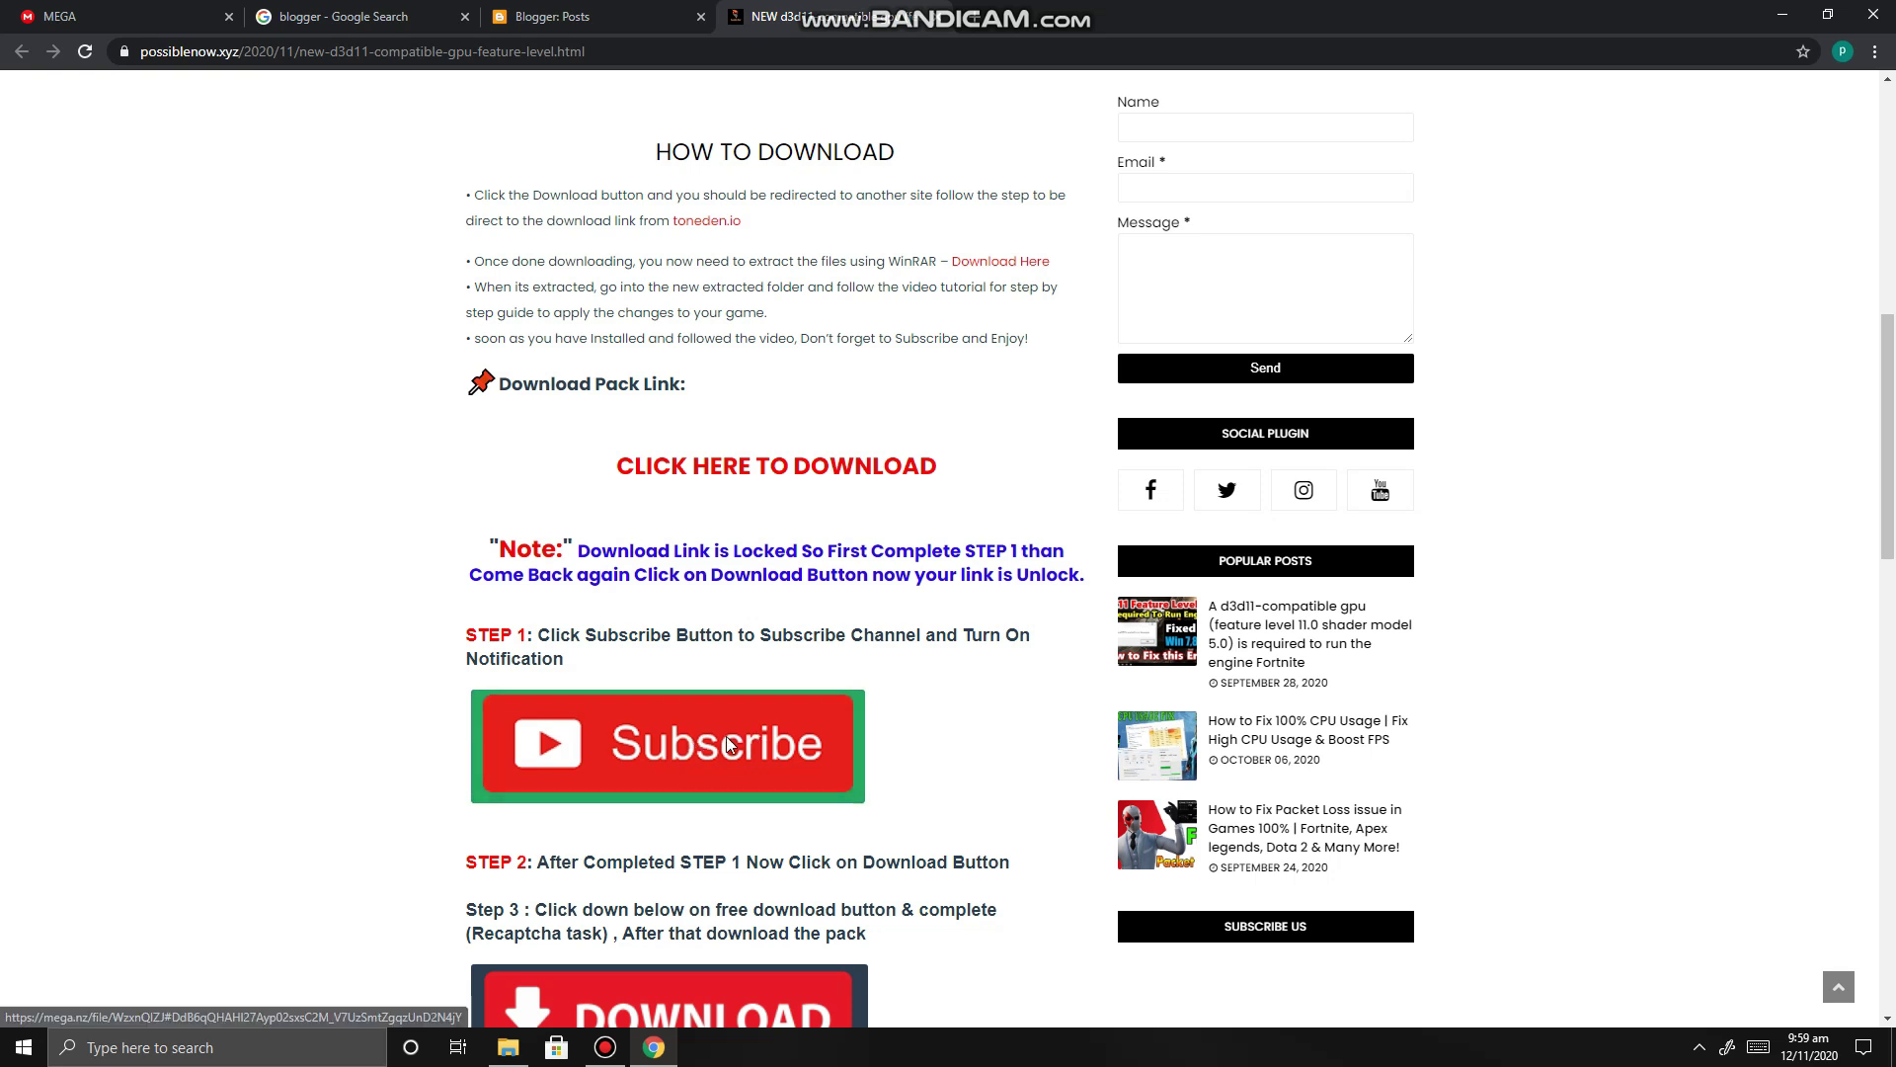
Step: Visit the Possible-Now YouTube channel from the post's Step 1, set its notifications to All and close the channel page
click(726, 741)
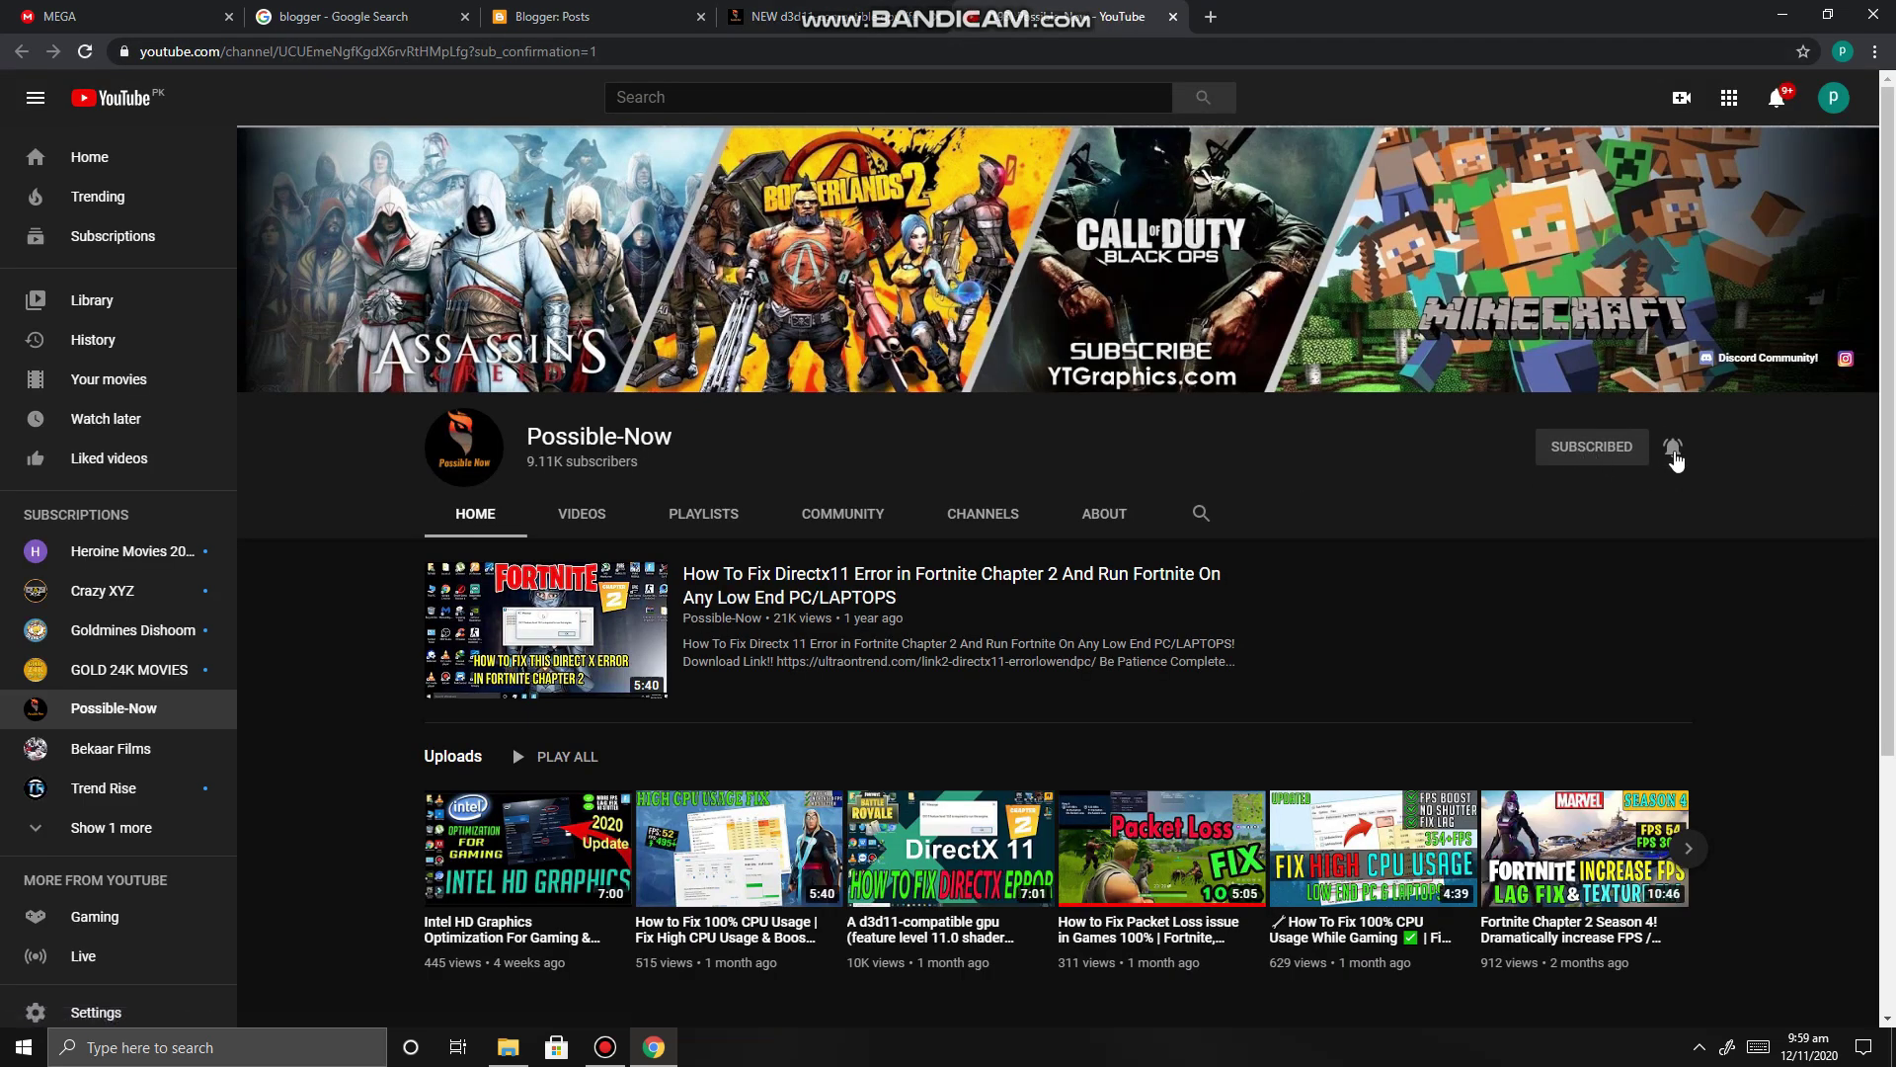
click(1673, 451)
click(1714, 491)
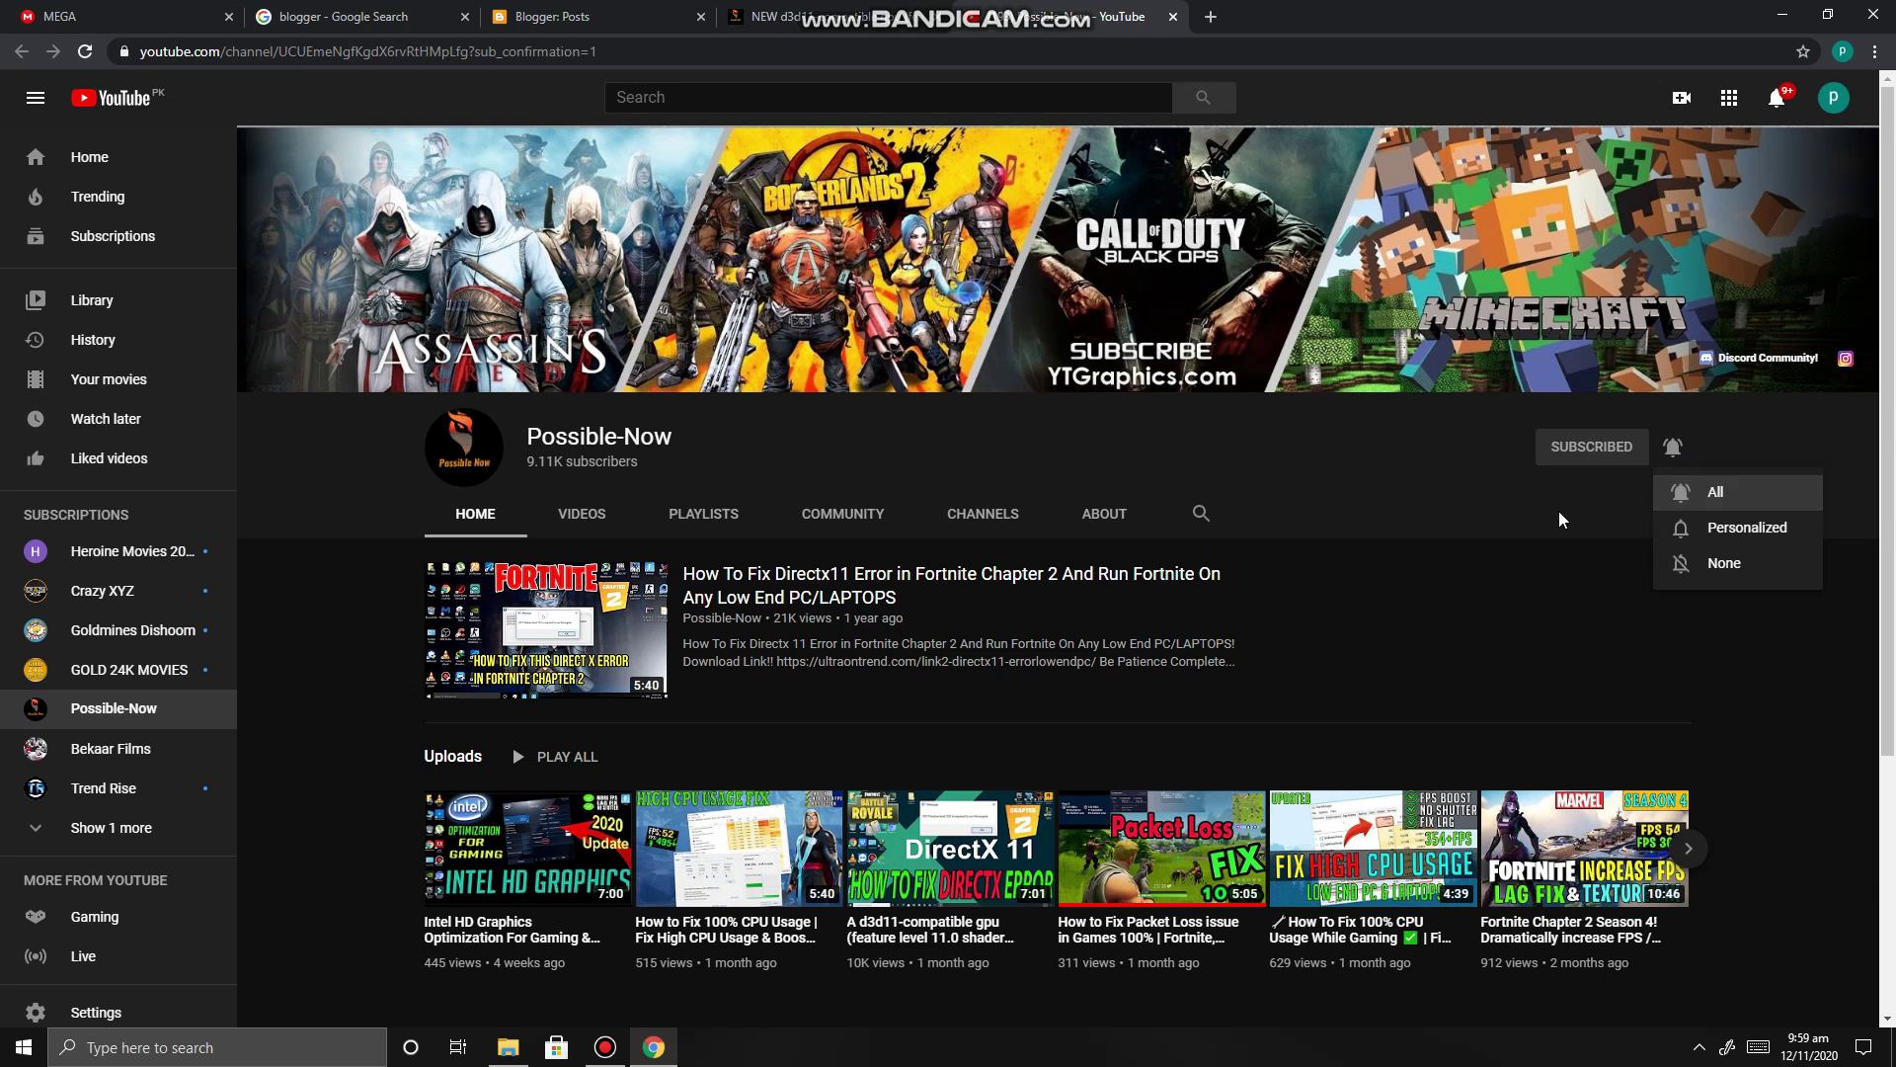
click(1173, 17)
Step: Open the fix pack's MEGA download page from the download link under Step 3 of the post
scroll(762, 665, down, 4)
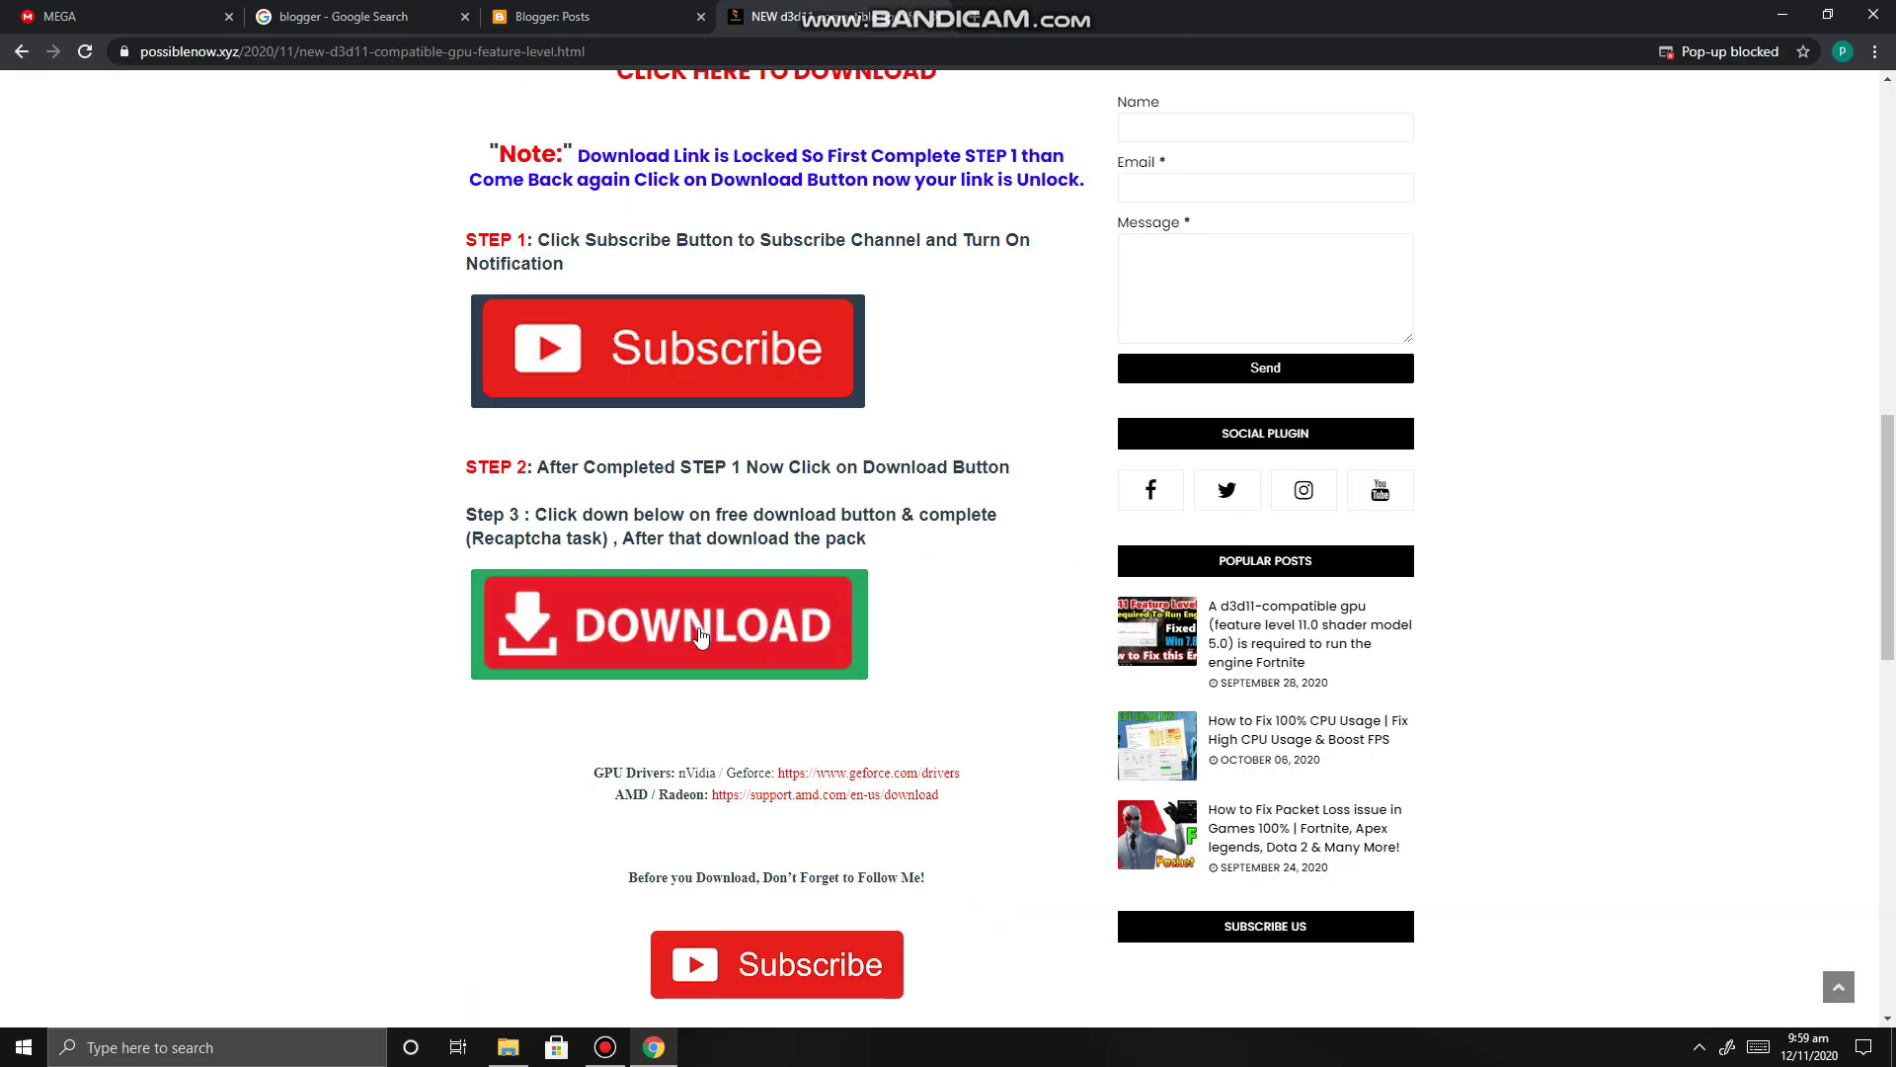
click(735, 634)
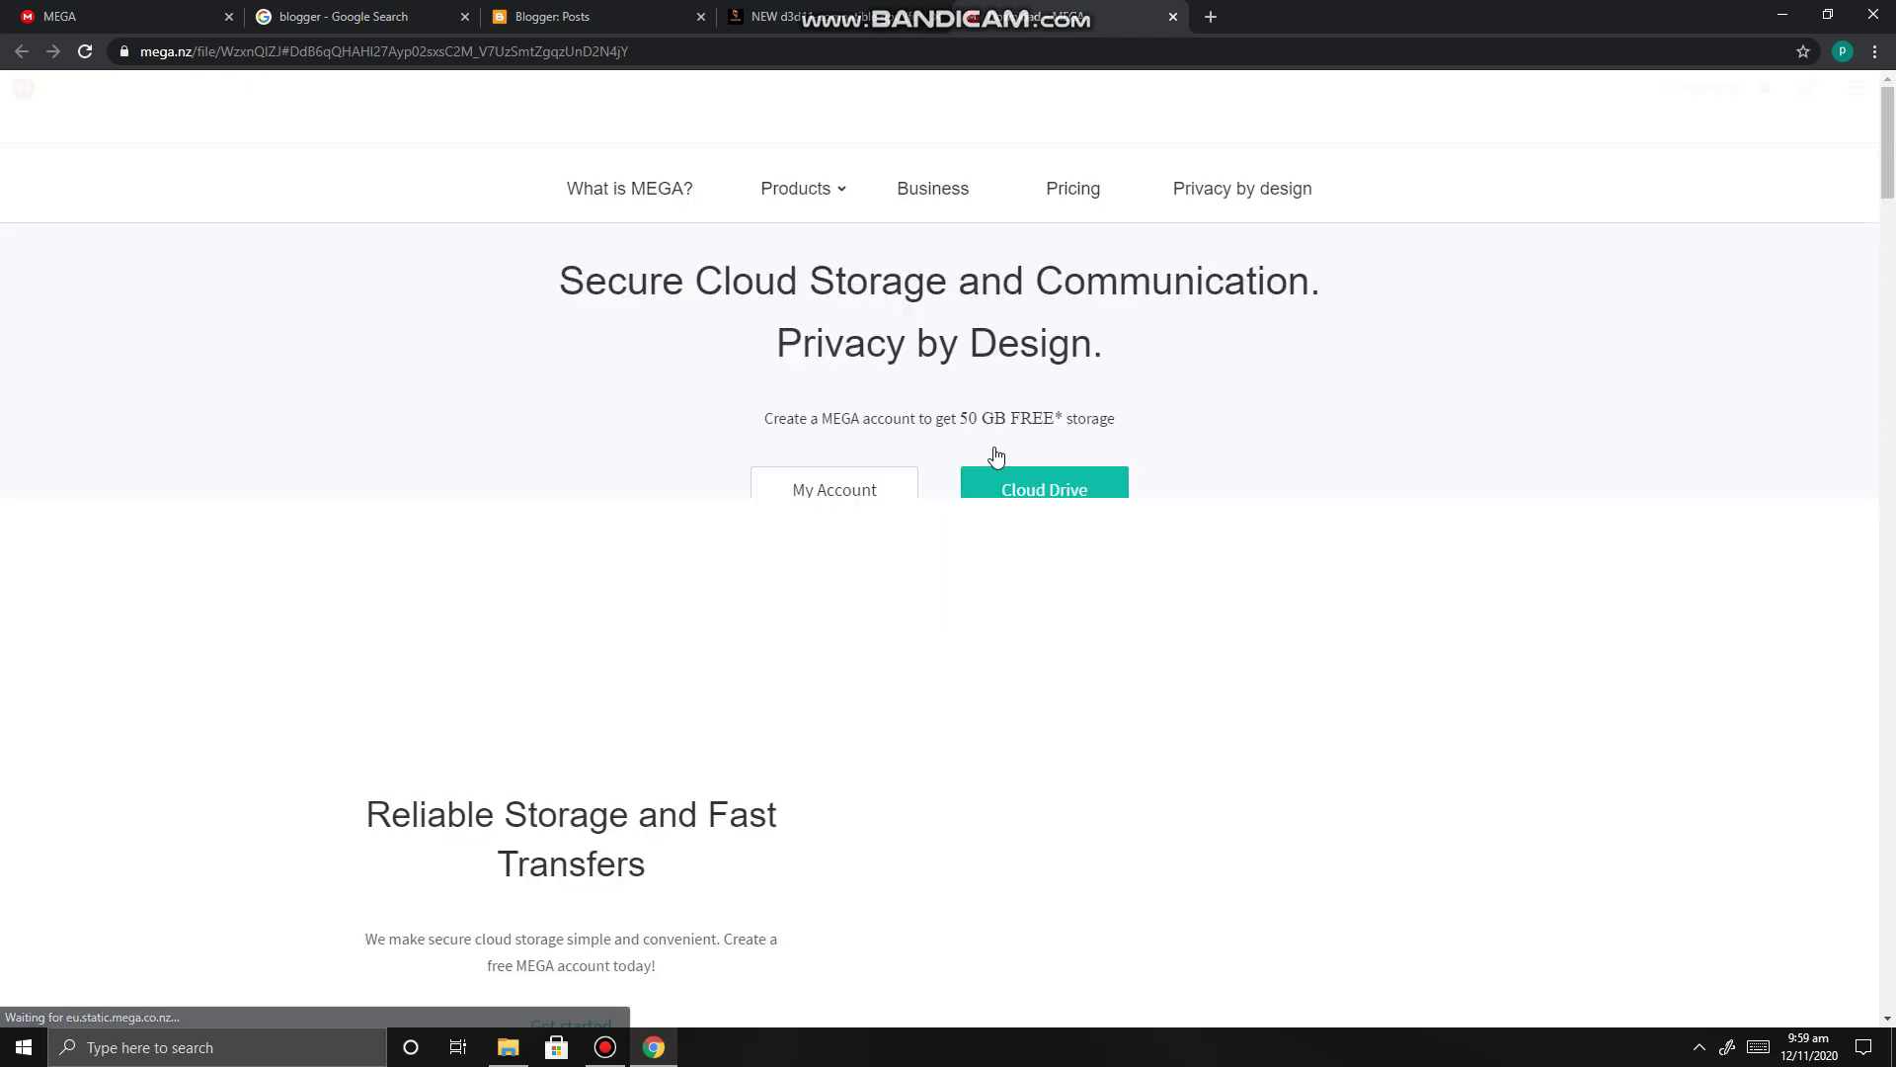
click(1136, 381)
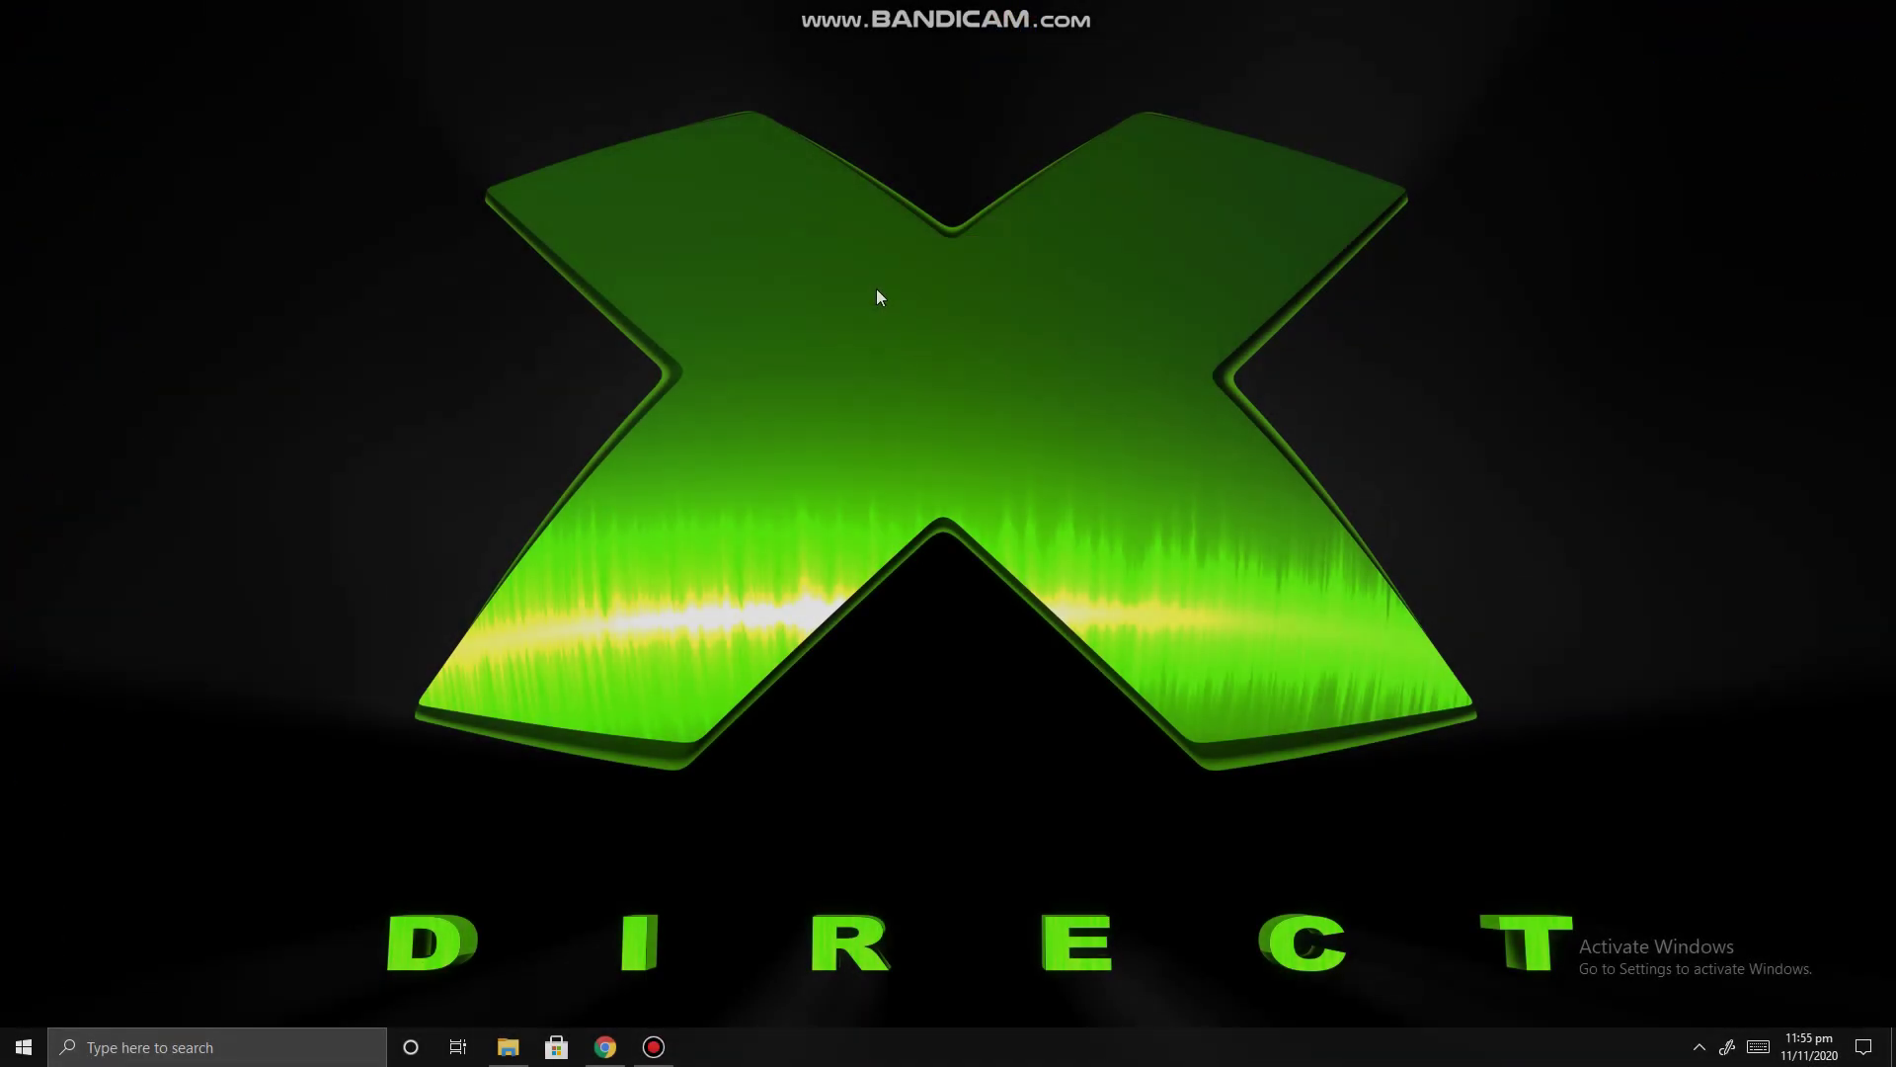
Step: Extract the archive "D3d11 directx error fix pack by POSSIBLE-NOW.rar" onto the desktop and move the extracted folder beside it
click(1011, 86)
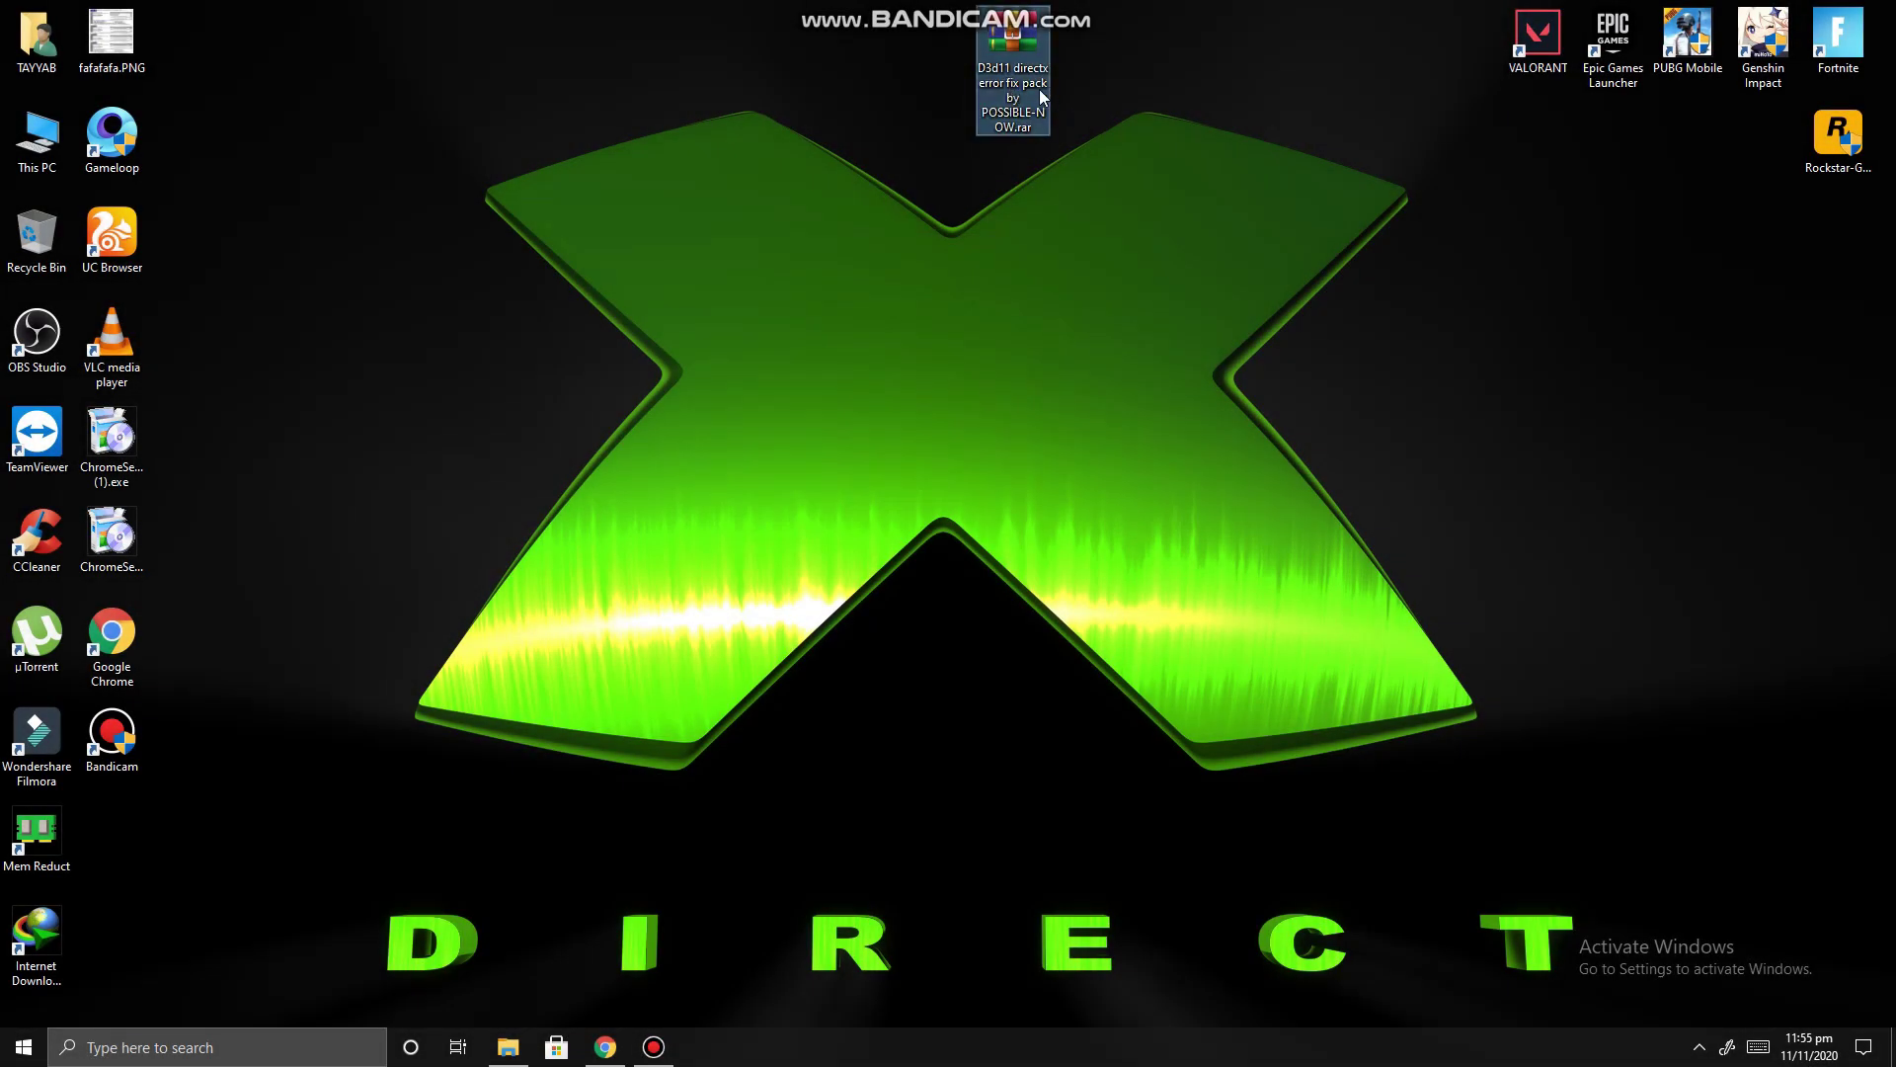
right_click(1013, 82)
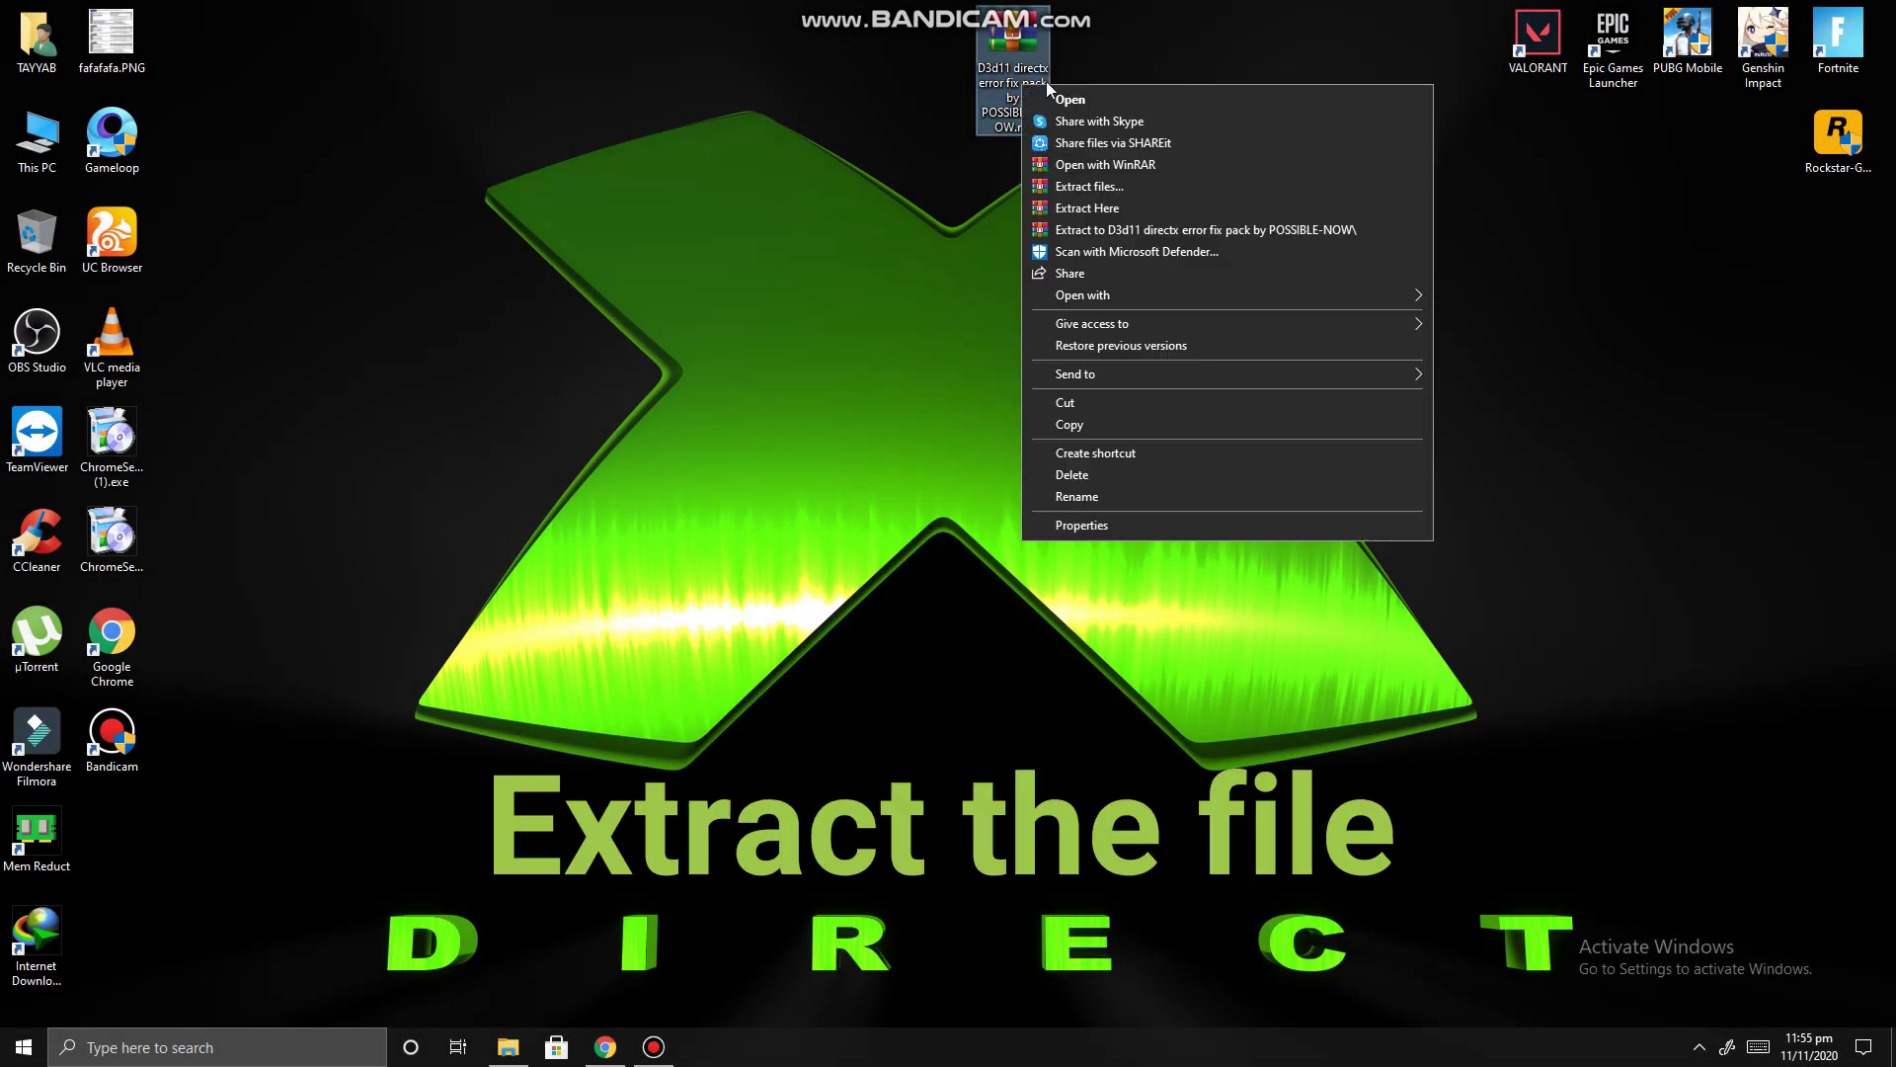
click(1087, 210)
drag(129, 861, 867, 64)
Step: Open the extracted fix pack folder and go into its "1- Large Page File" subfolder
right_click(860, 84)
click(941, 83)
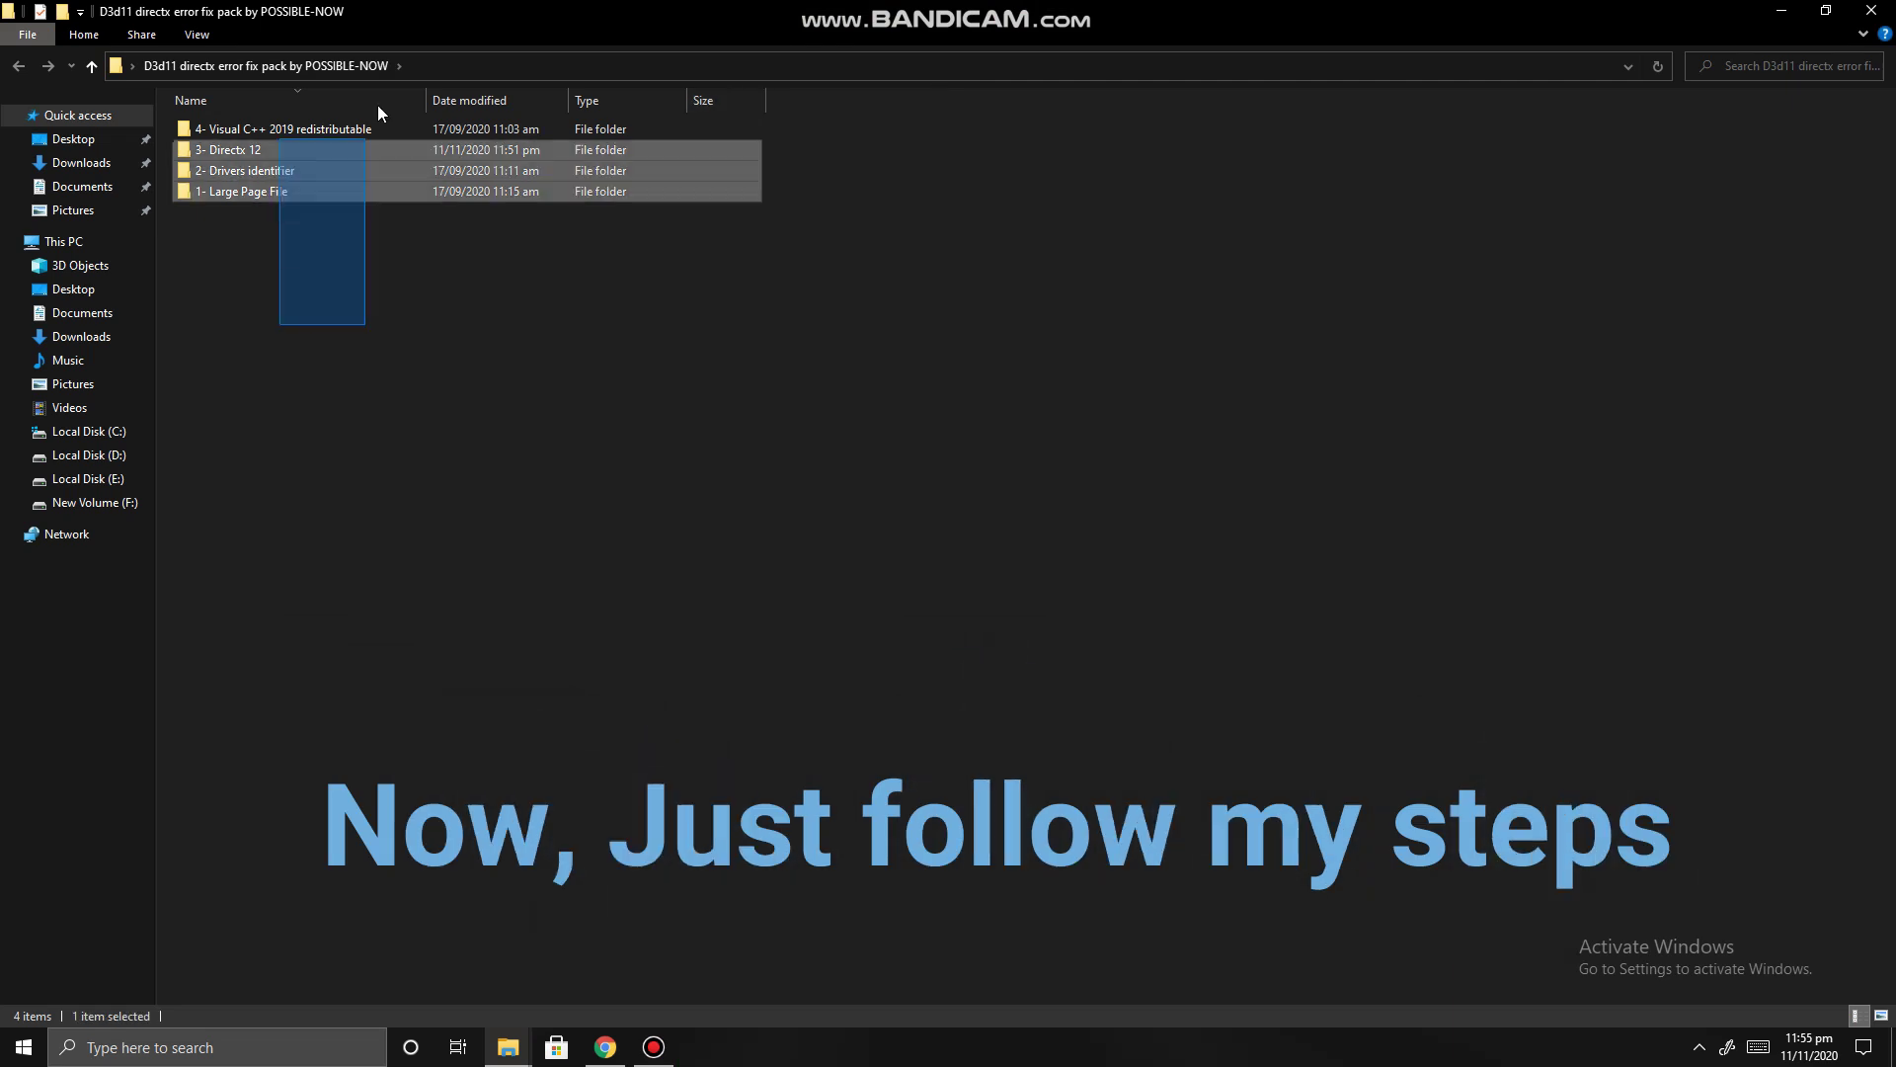
click(270, 195)
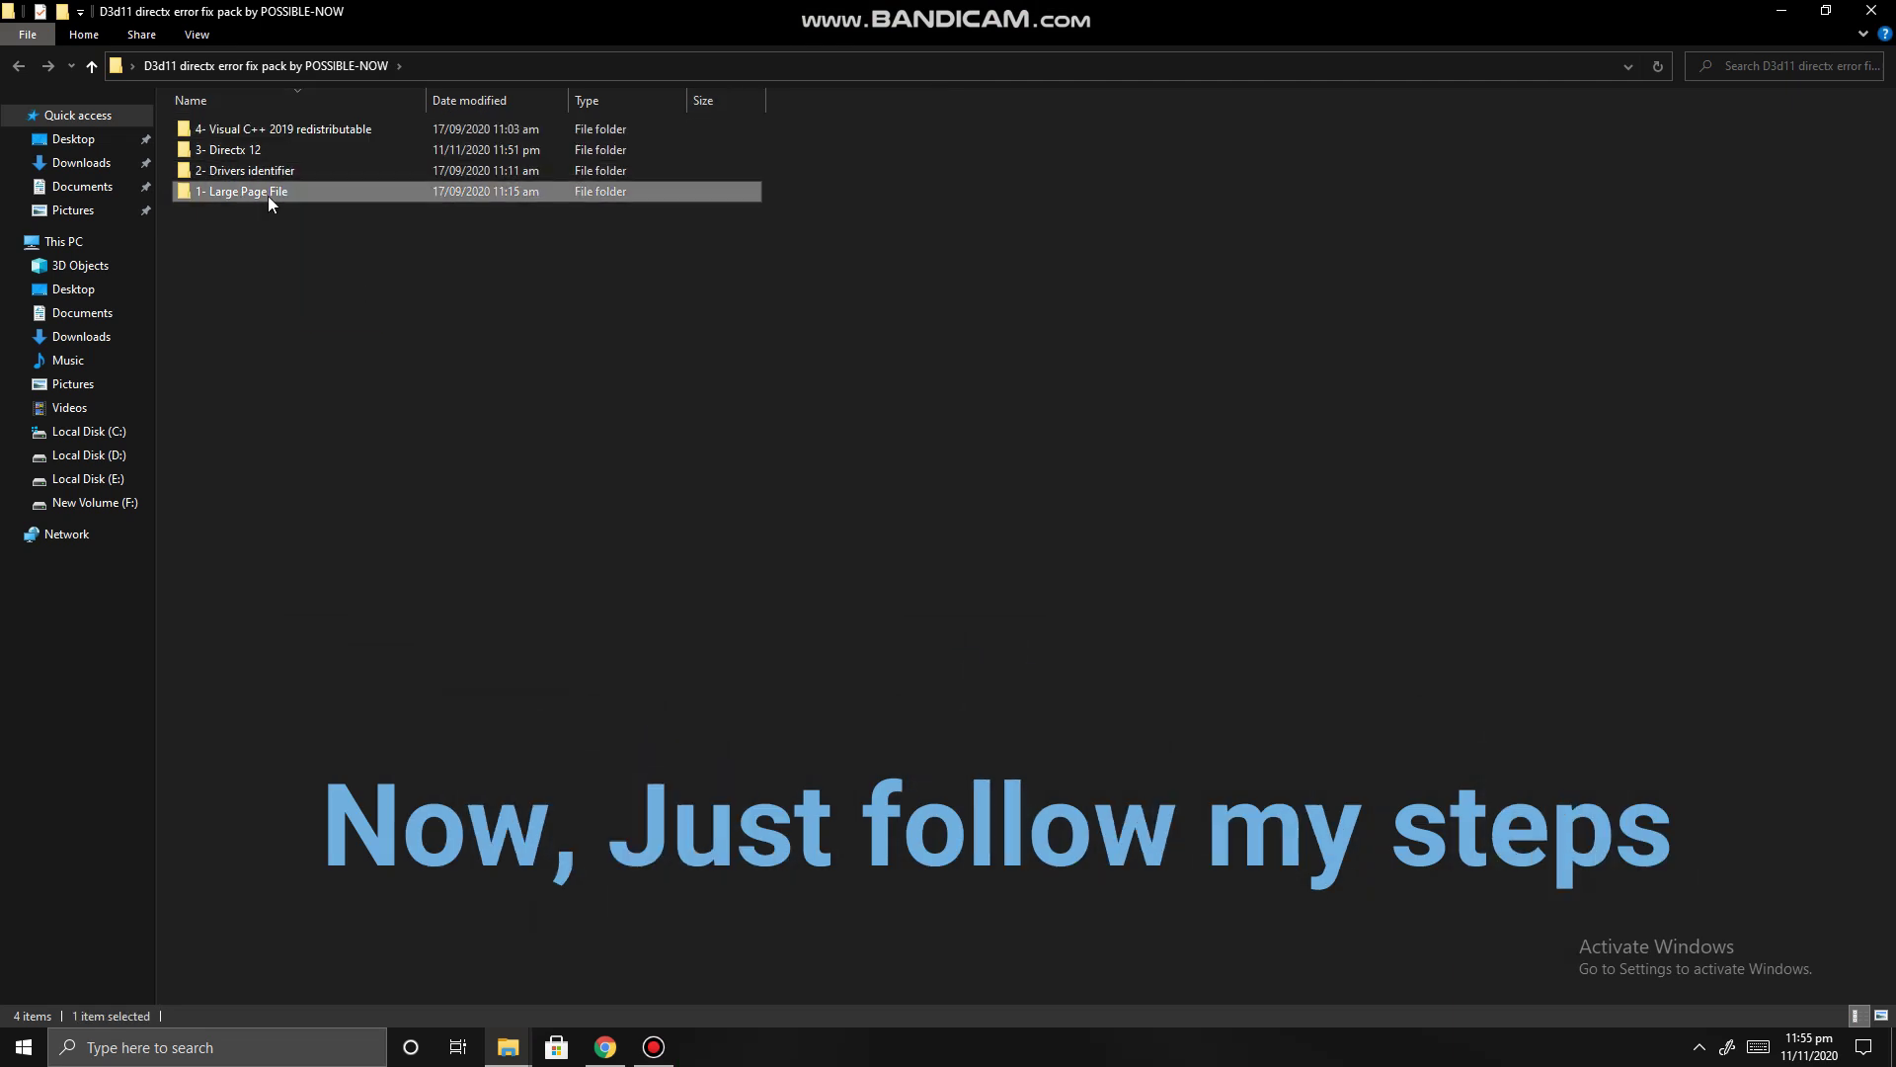
right_click(263, 188)
click(310, 202)
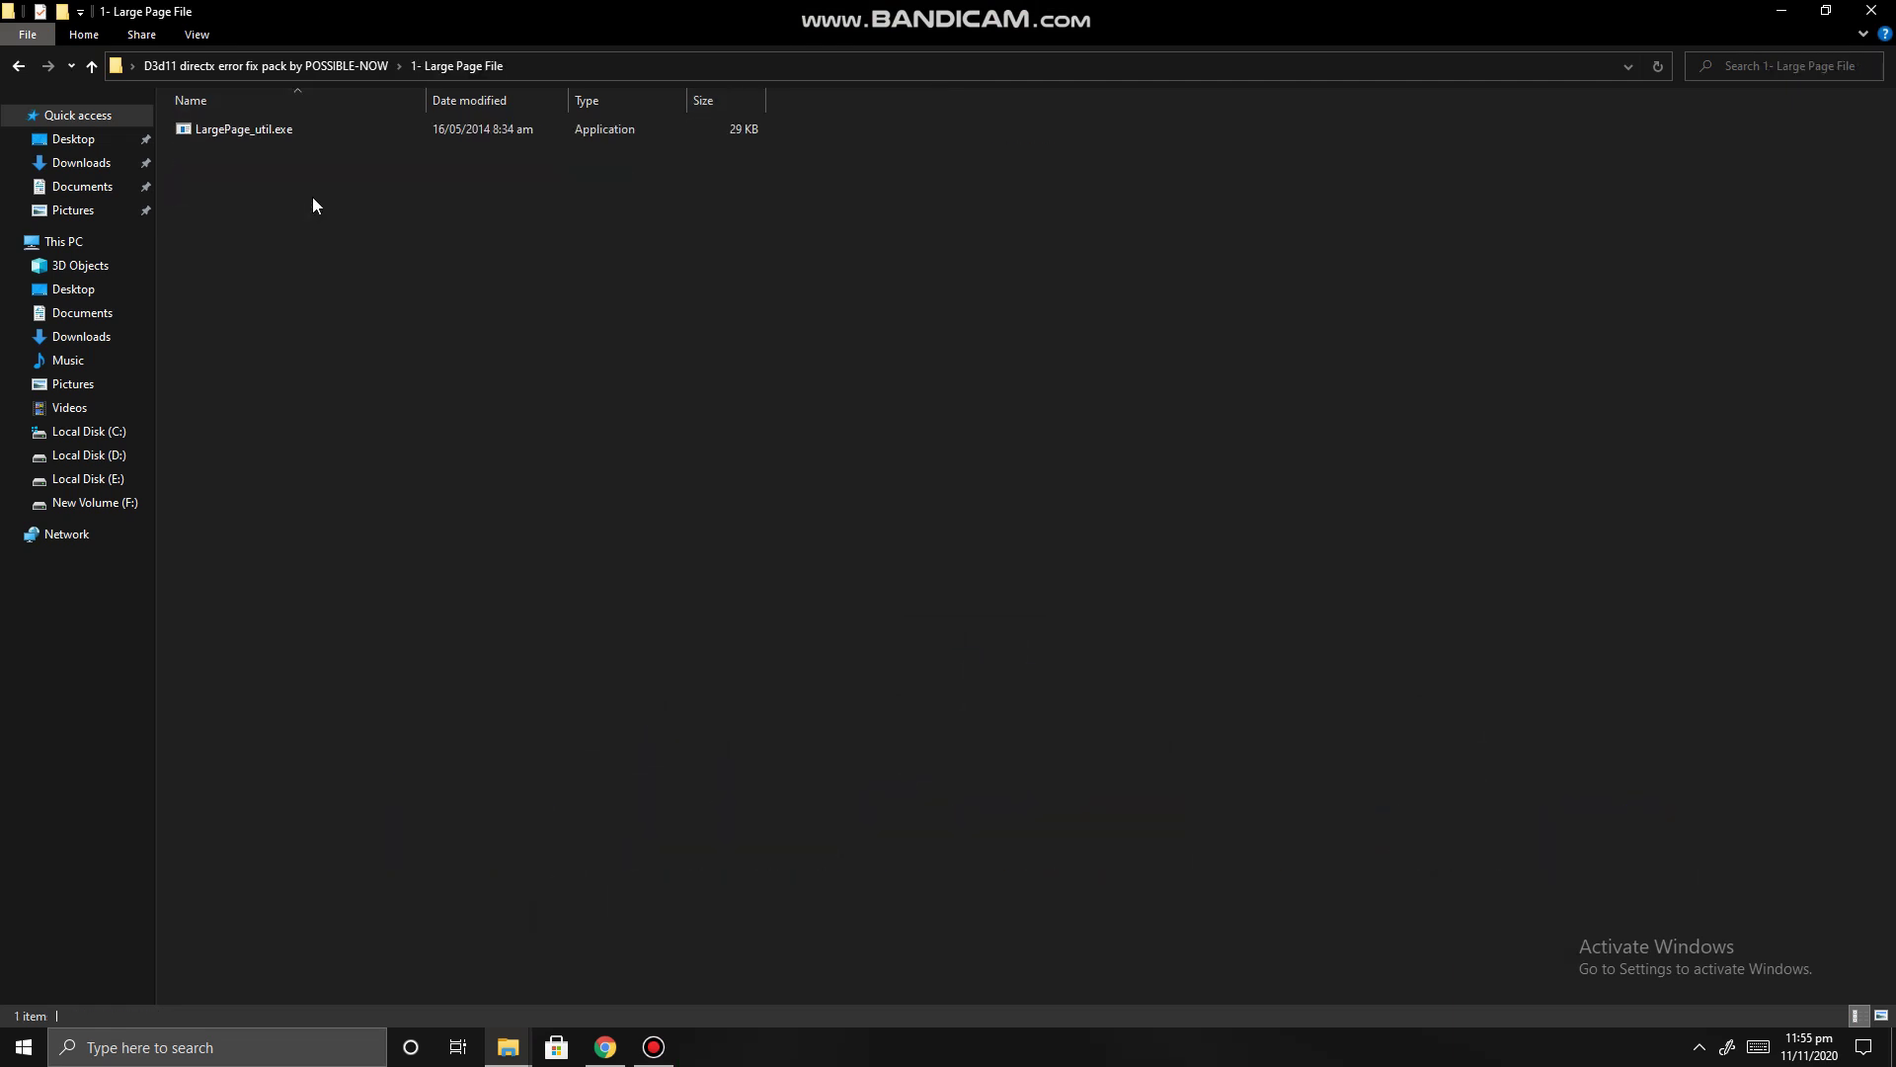
Step: Launch LargePage_util.exe, dismiss its registry access error, and place its restored window centrally on screen with the manual-add field active
click(275, 128)
right_click(275, 128)
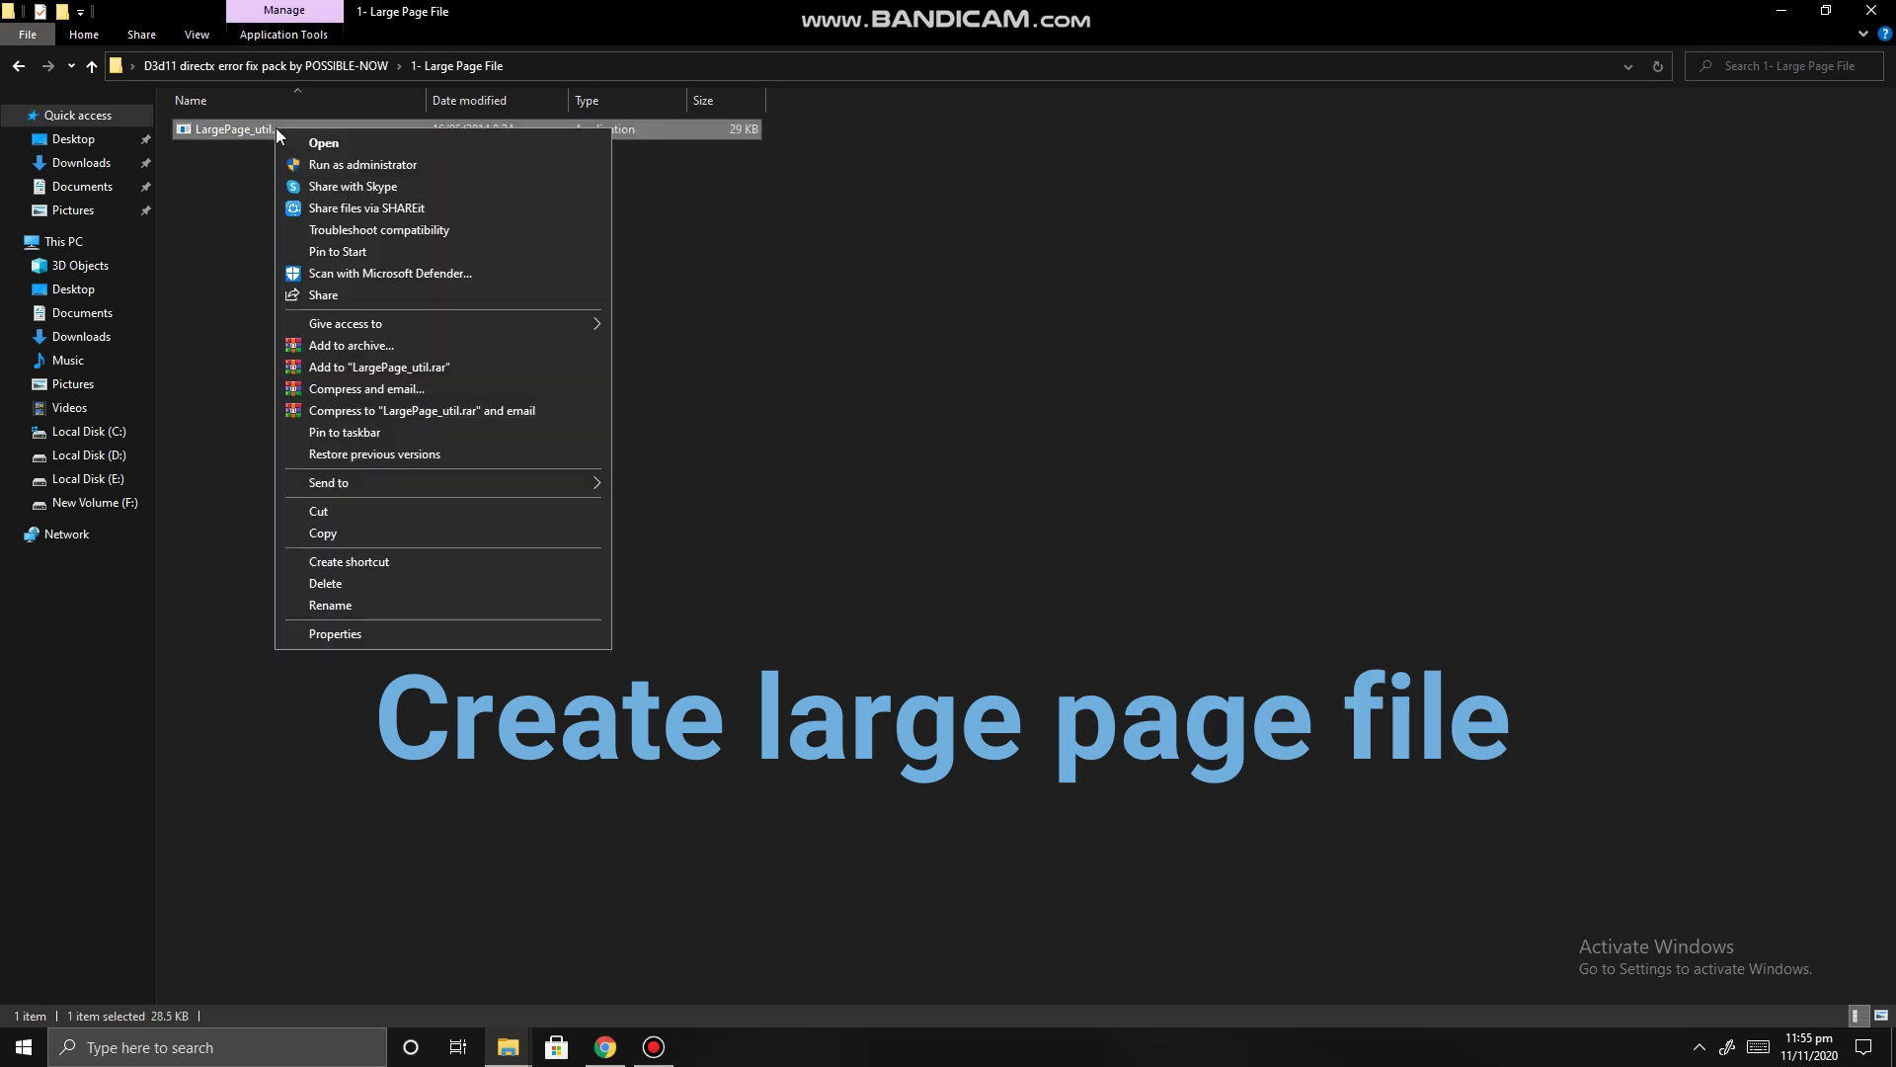
click(345, 136)
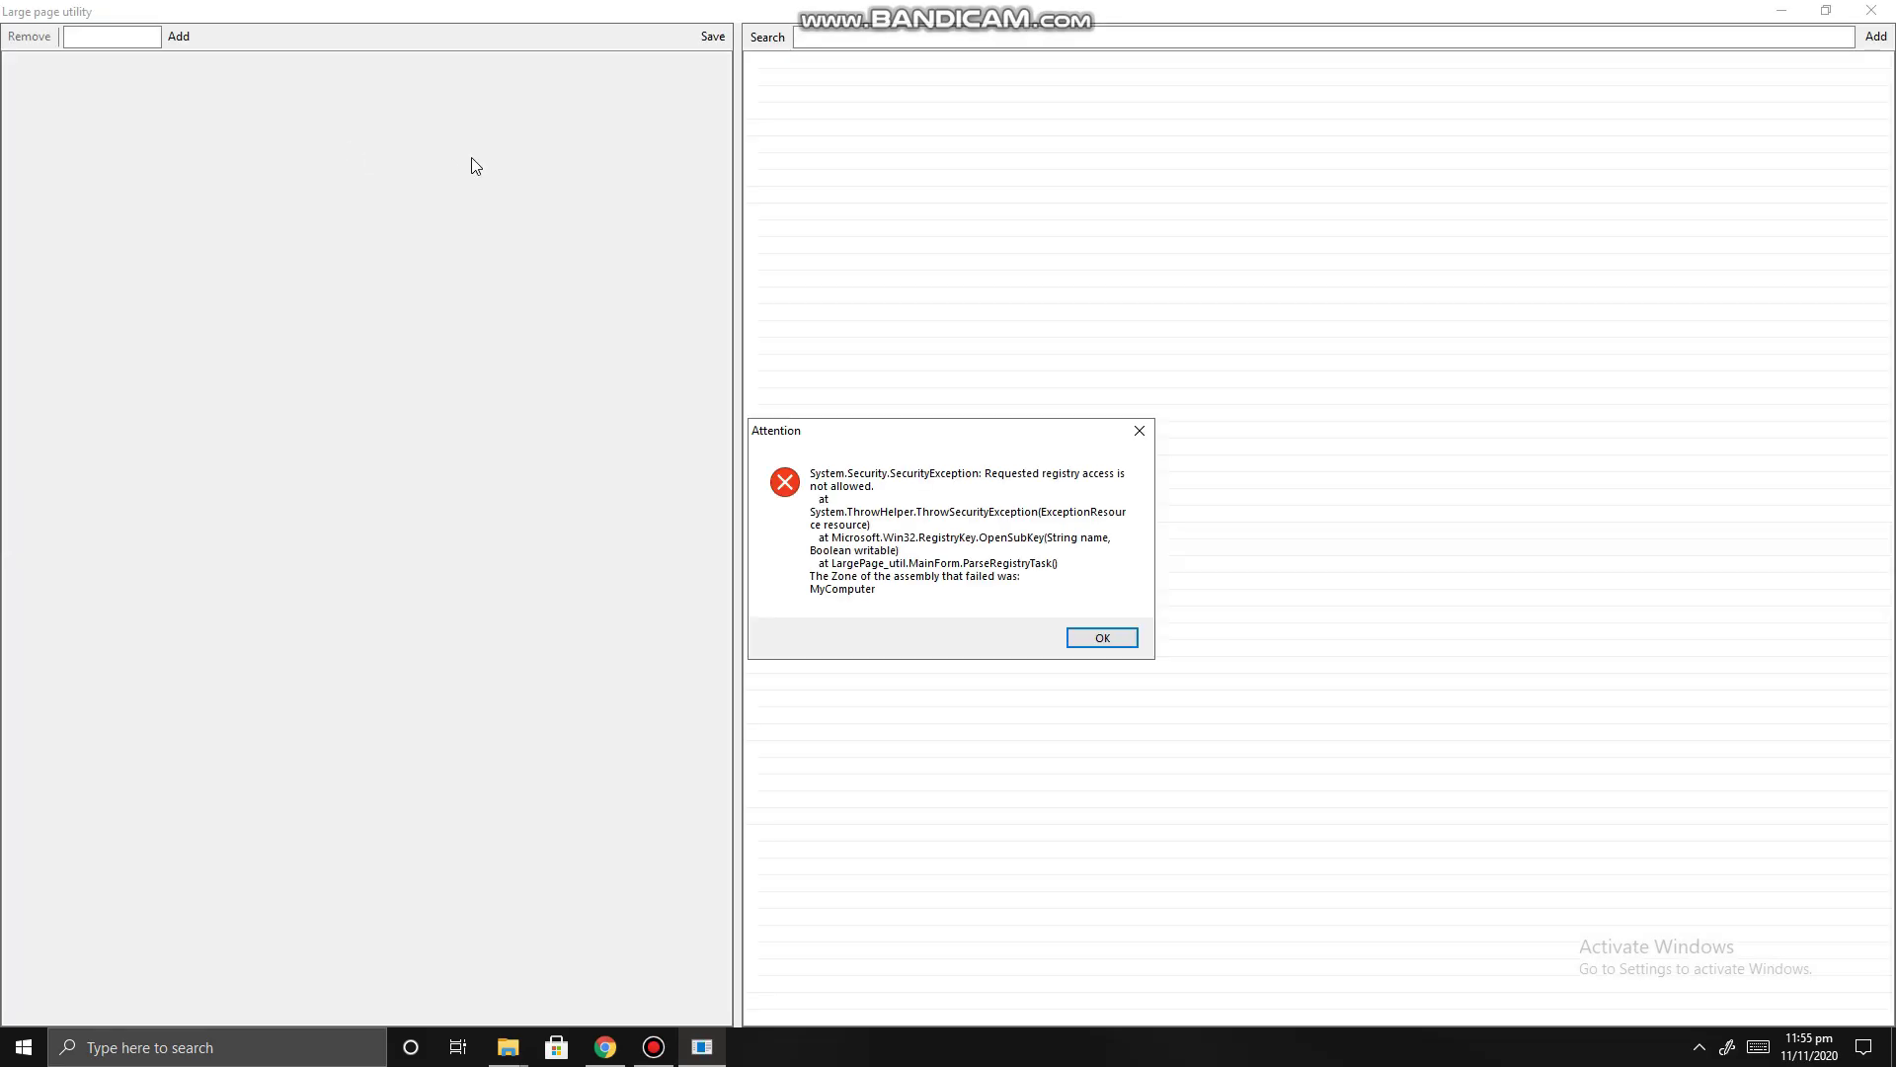
click(1103, 638)
click(1825, 10)
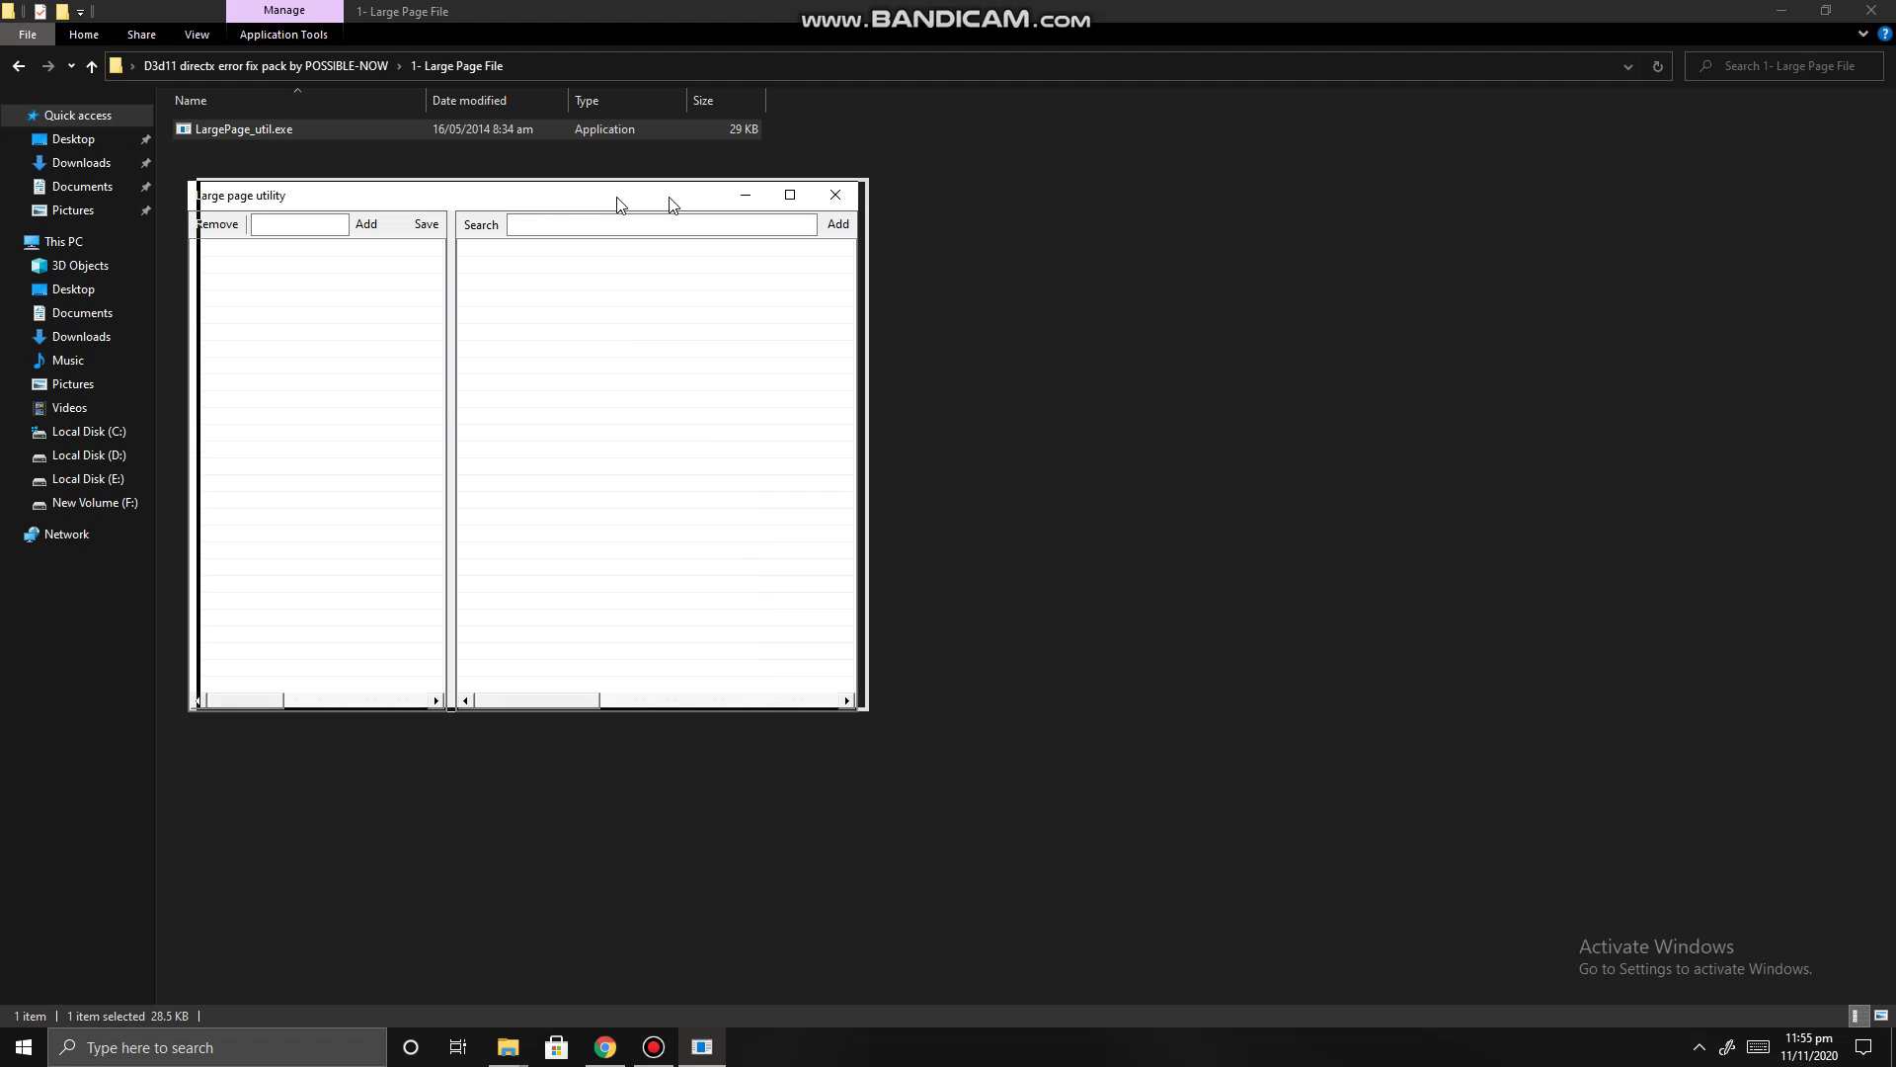
drag(620, 204, 1059, 221)
click(779, 244)
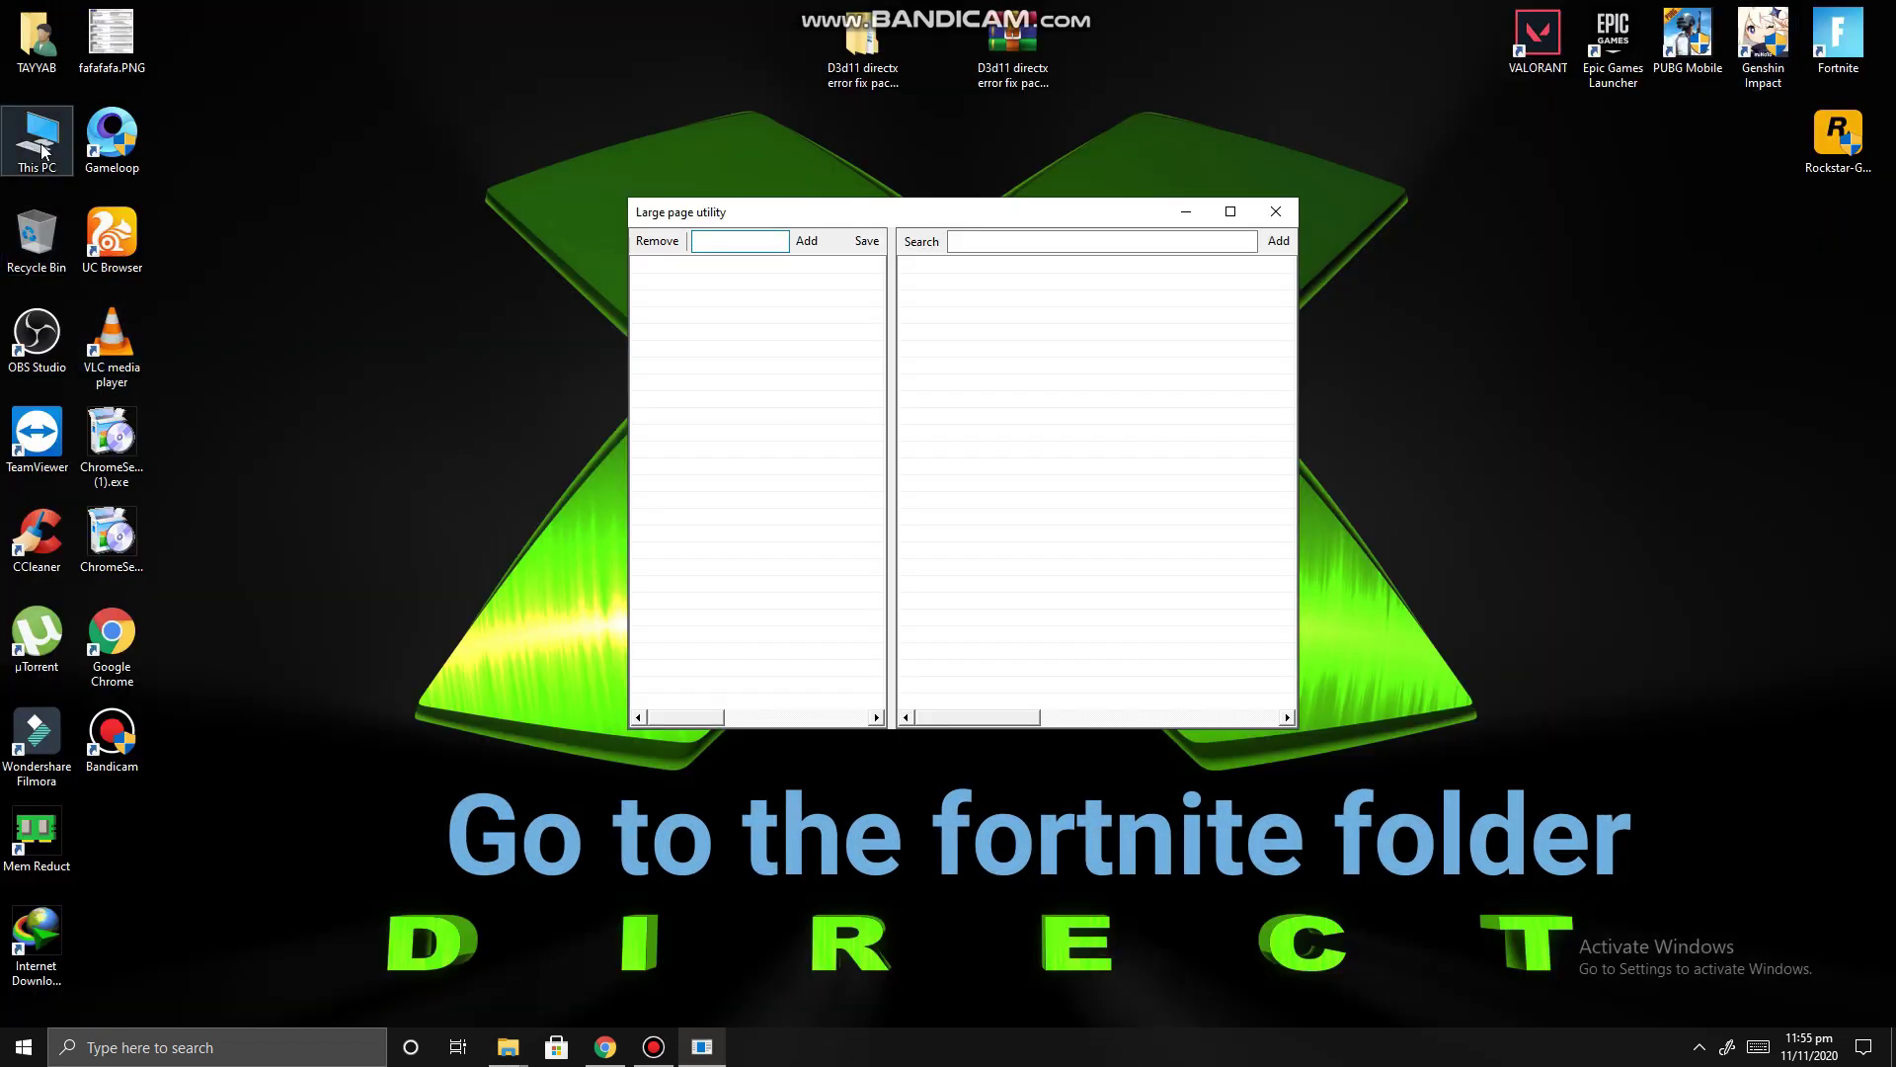
Step: Open the Fortnite folder on Local Disk (D:) from This PC
right_click(42, 150)
click(99, 156)
right_click(523, 282)
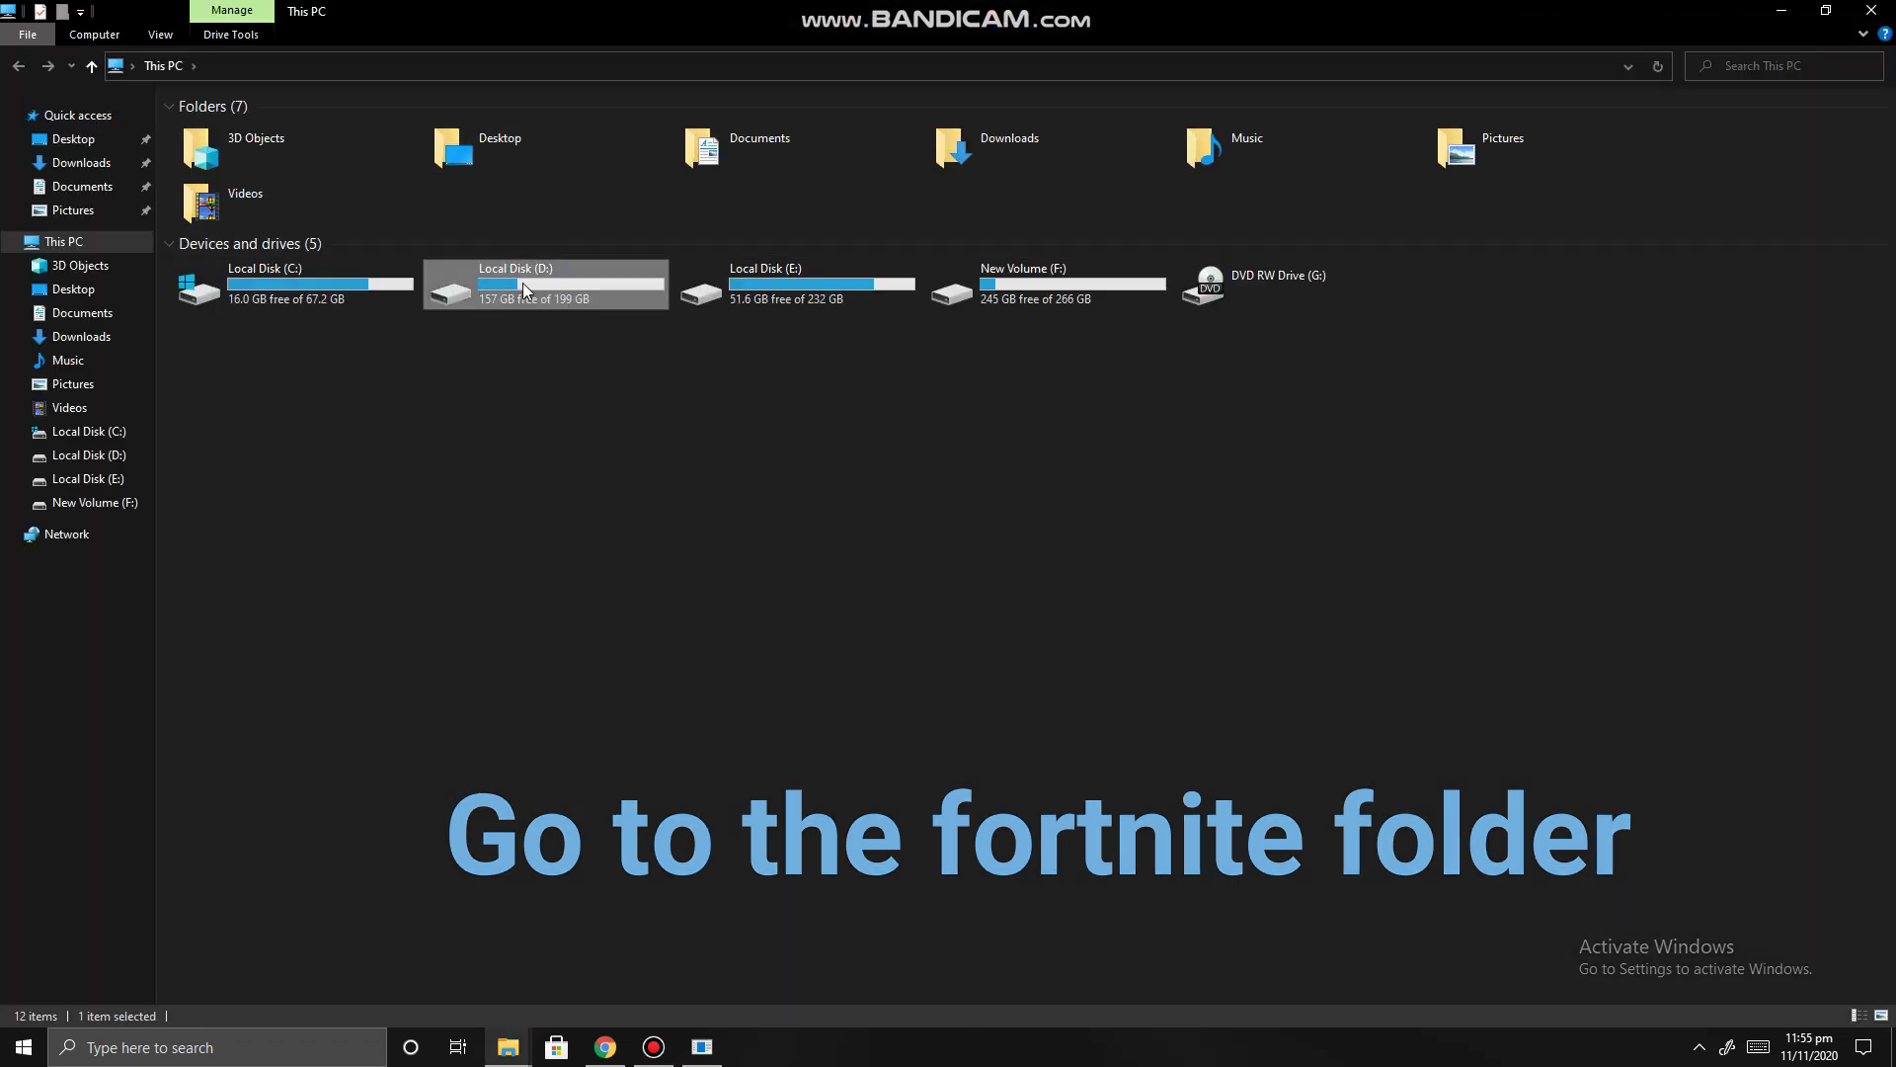
click(573, 294)
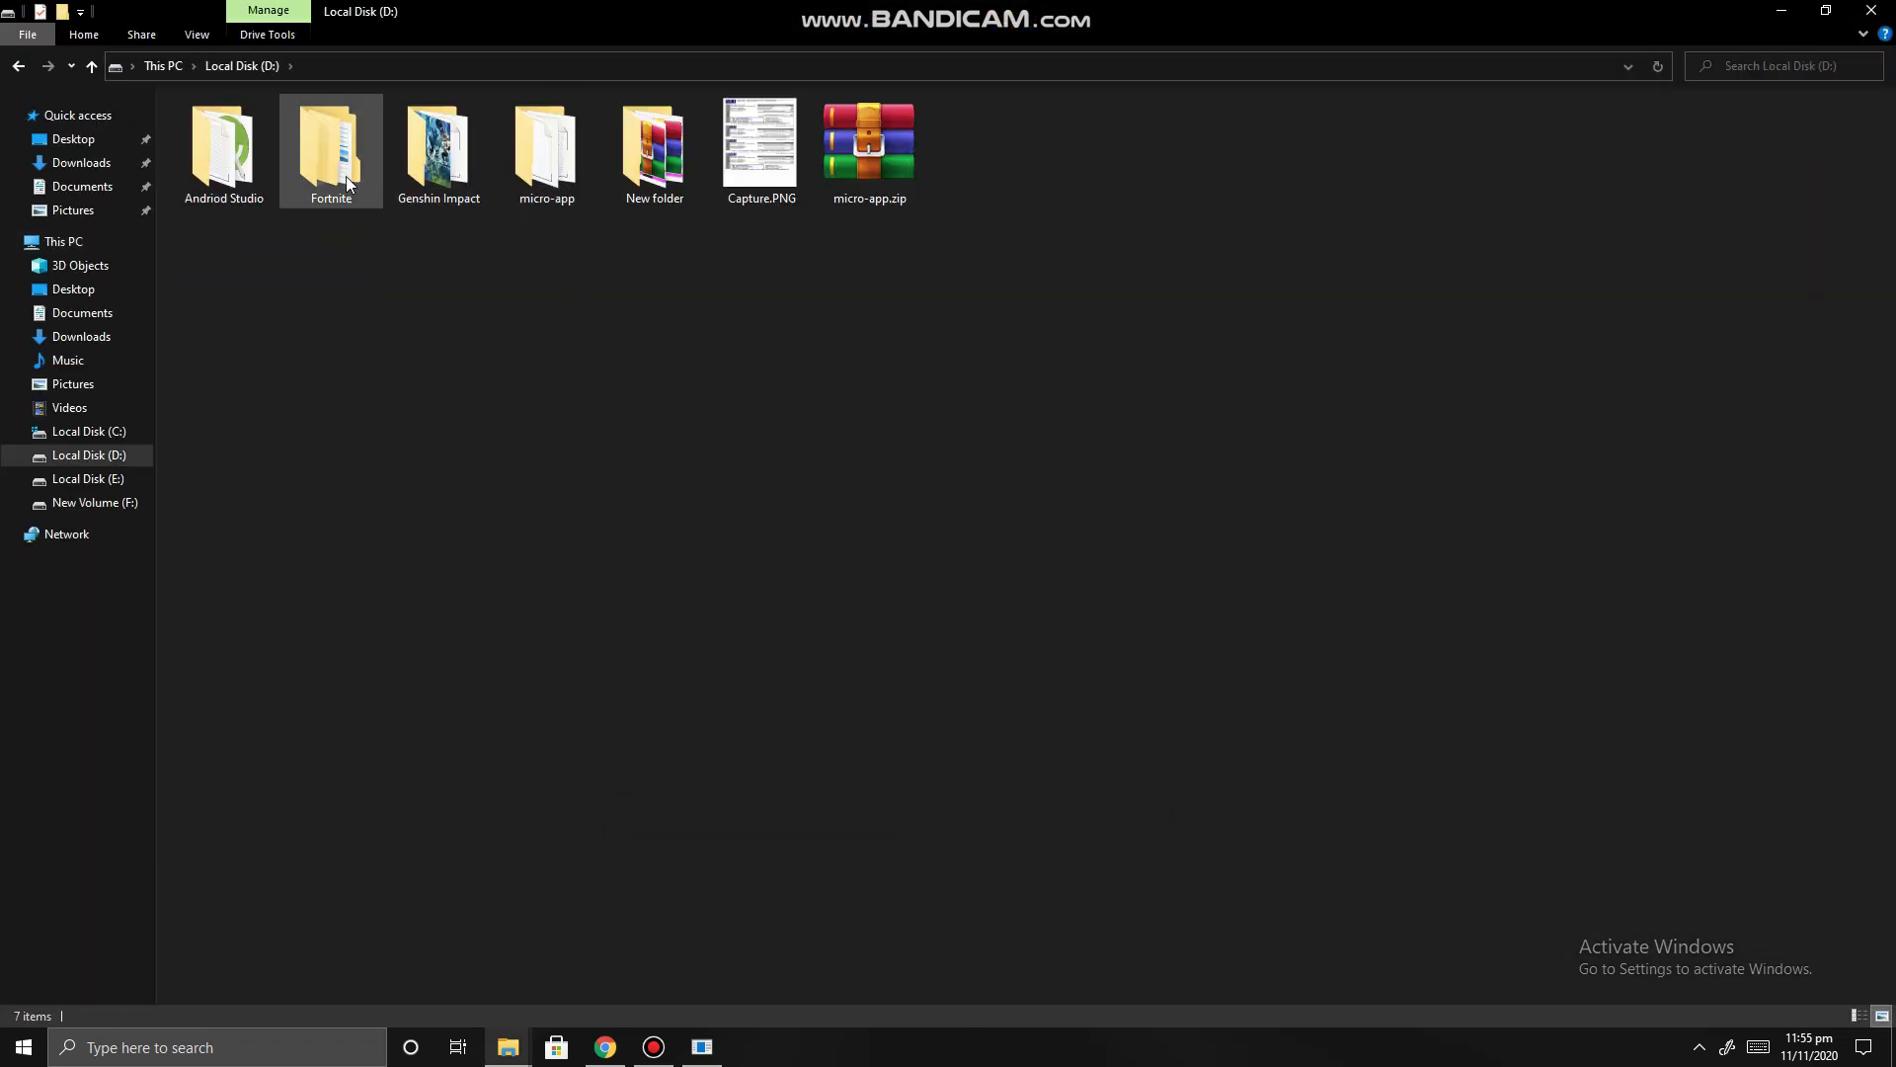
right_click(346, 175)
click(393, 189)
Step: Go through FortniteGame and Binaries into the Win64 folder
right_click(258, 170)
click(282, 183)
click(229, 127)
right_click(231, 125)
click(274, 136)
click(259, 150)
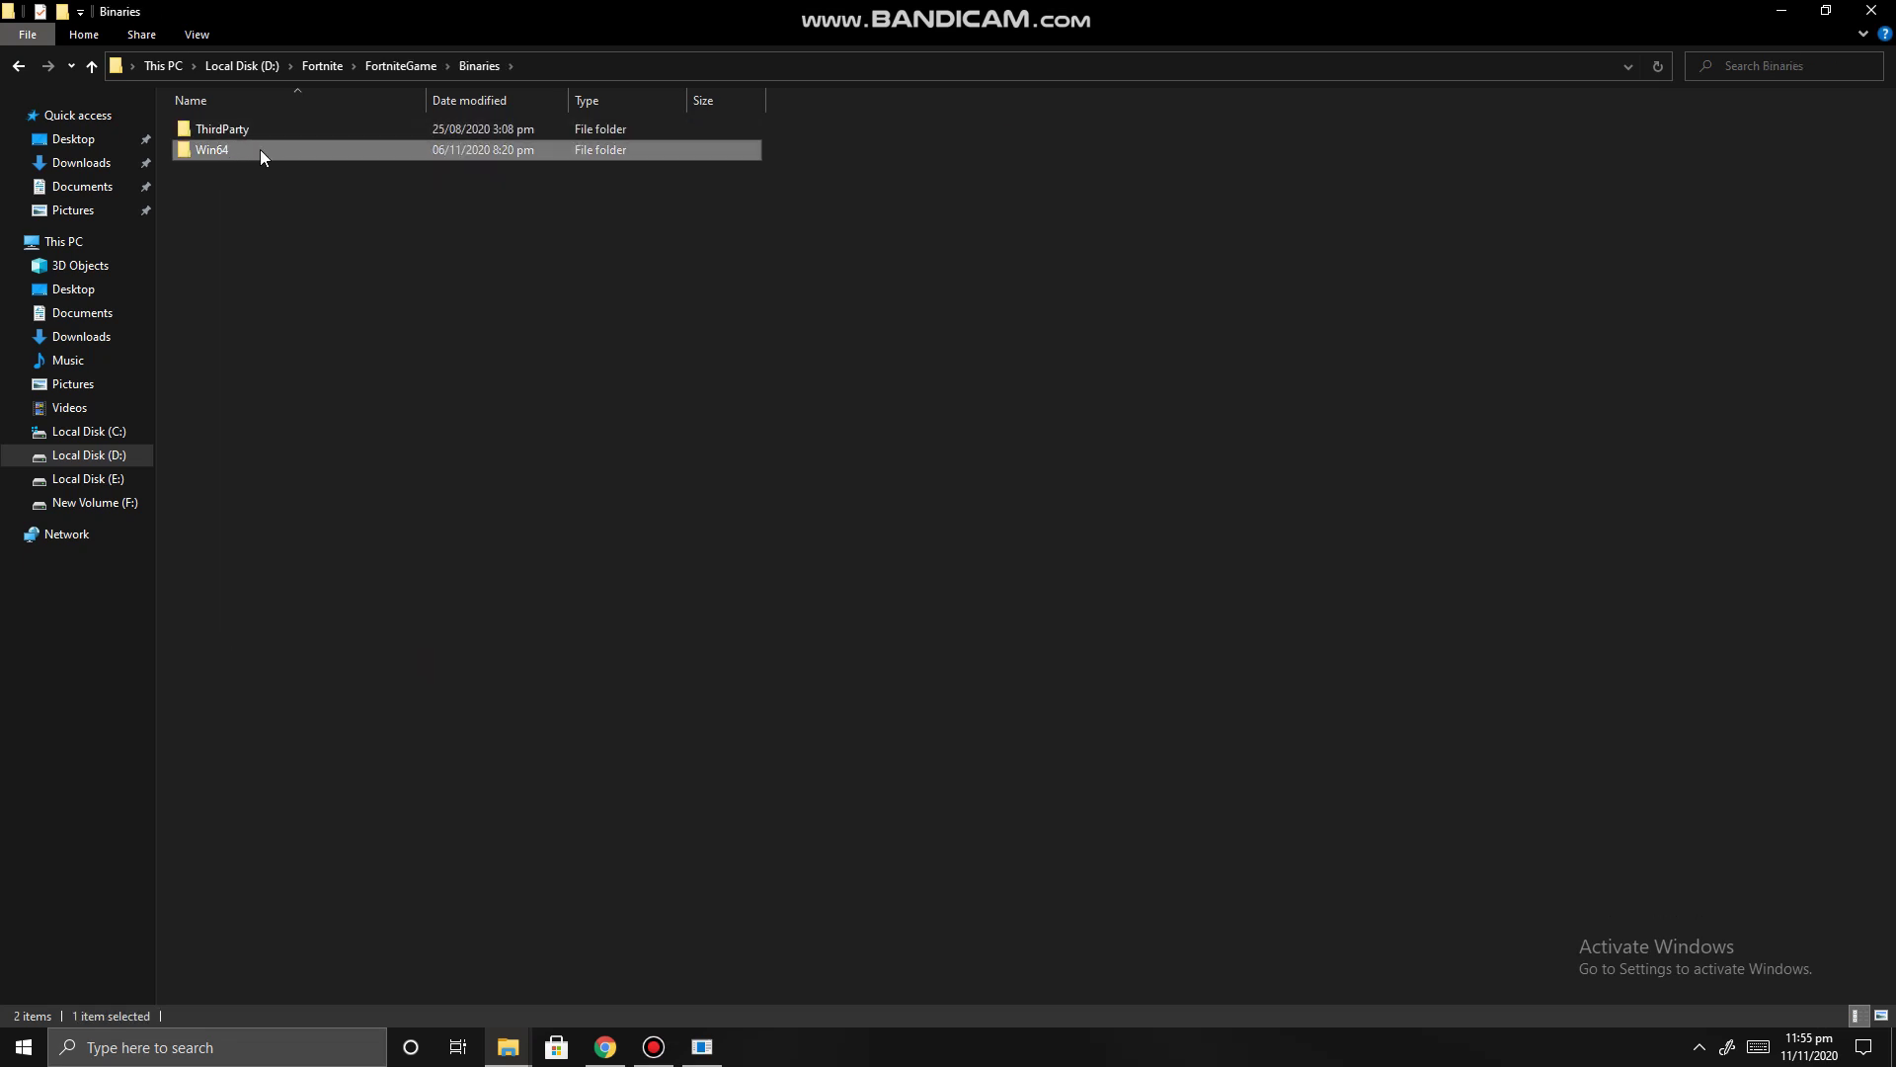
right_click(226, 150)
click(274, 169)
Step: Copy the full file name of FortniteClient-Win64-Shipping.exe, including its extension, without renaming the file
scroll(643, 371, down, 8)
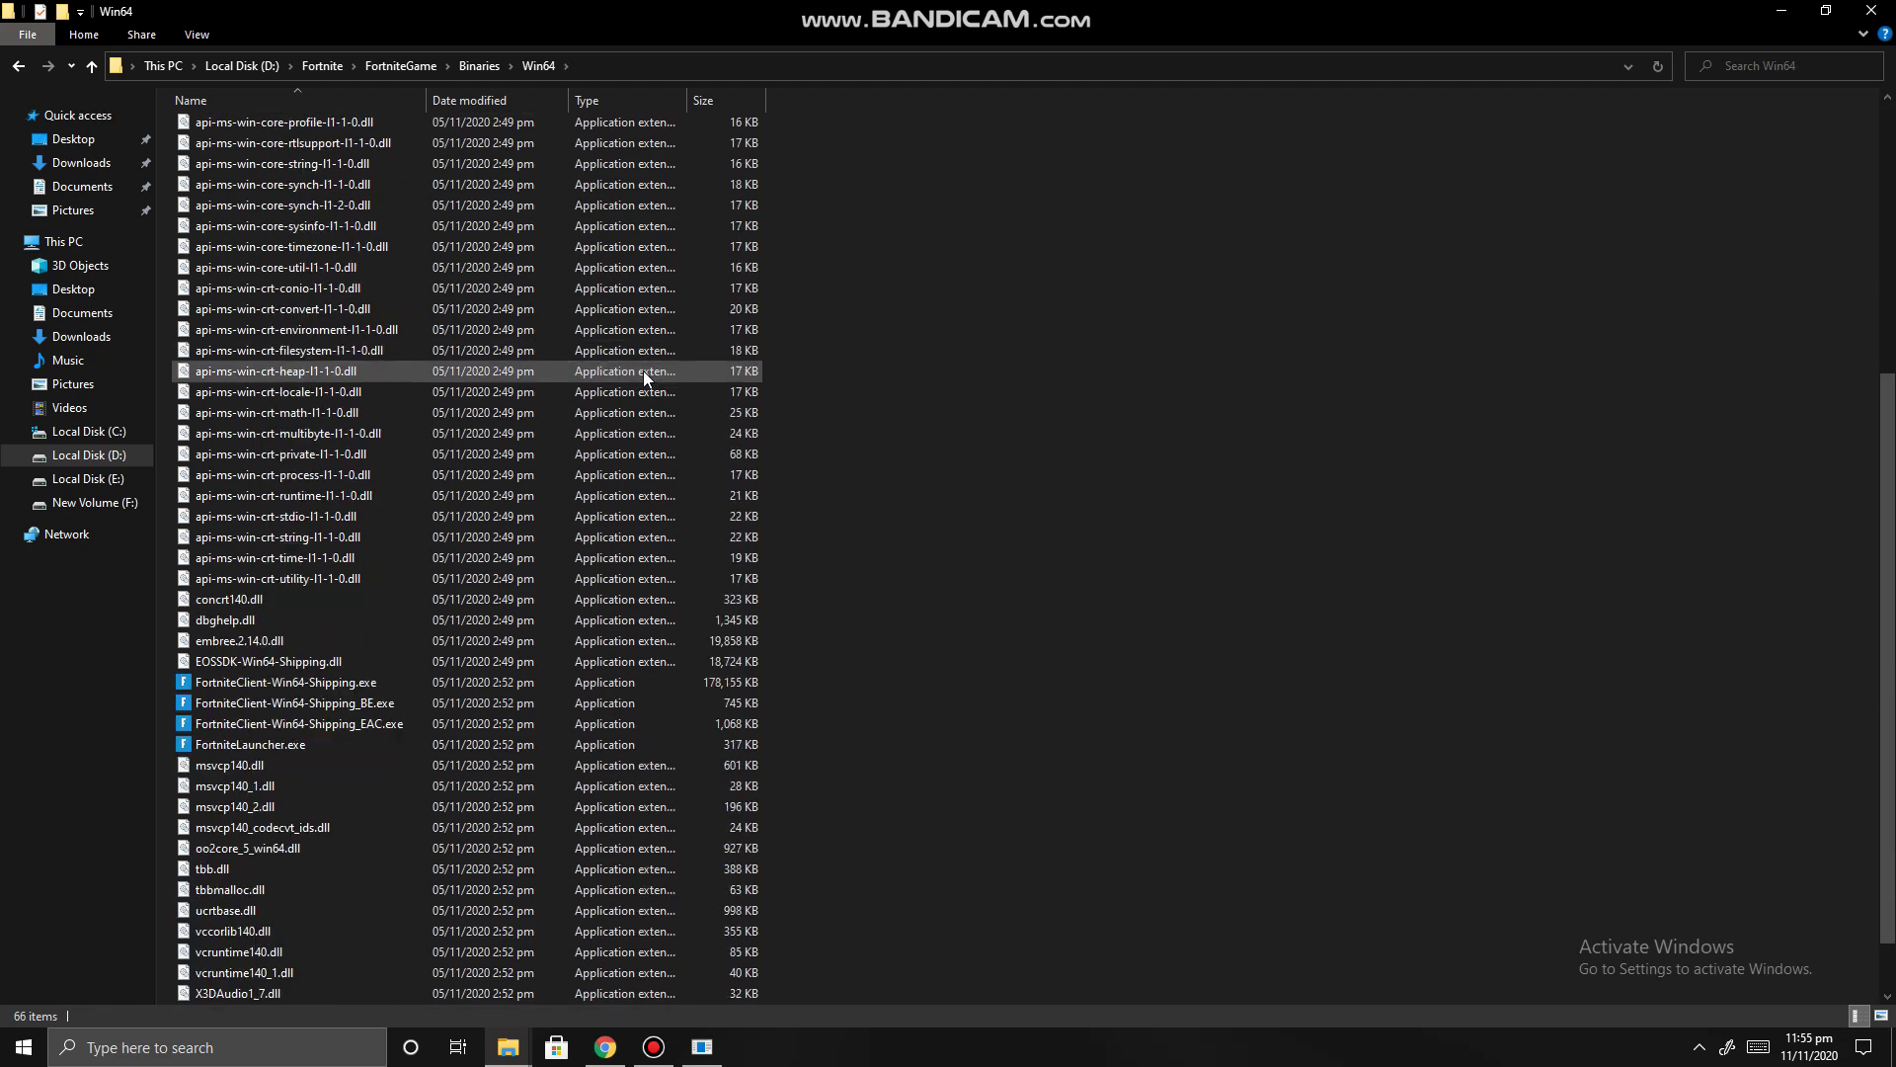
click(340, 622)
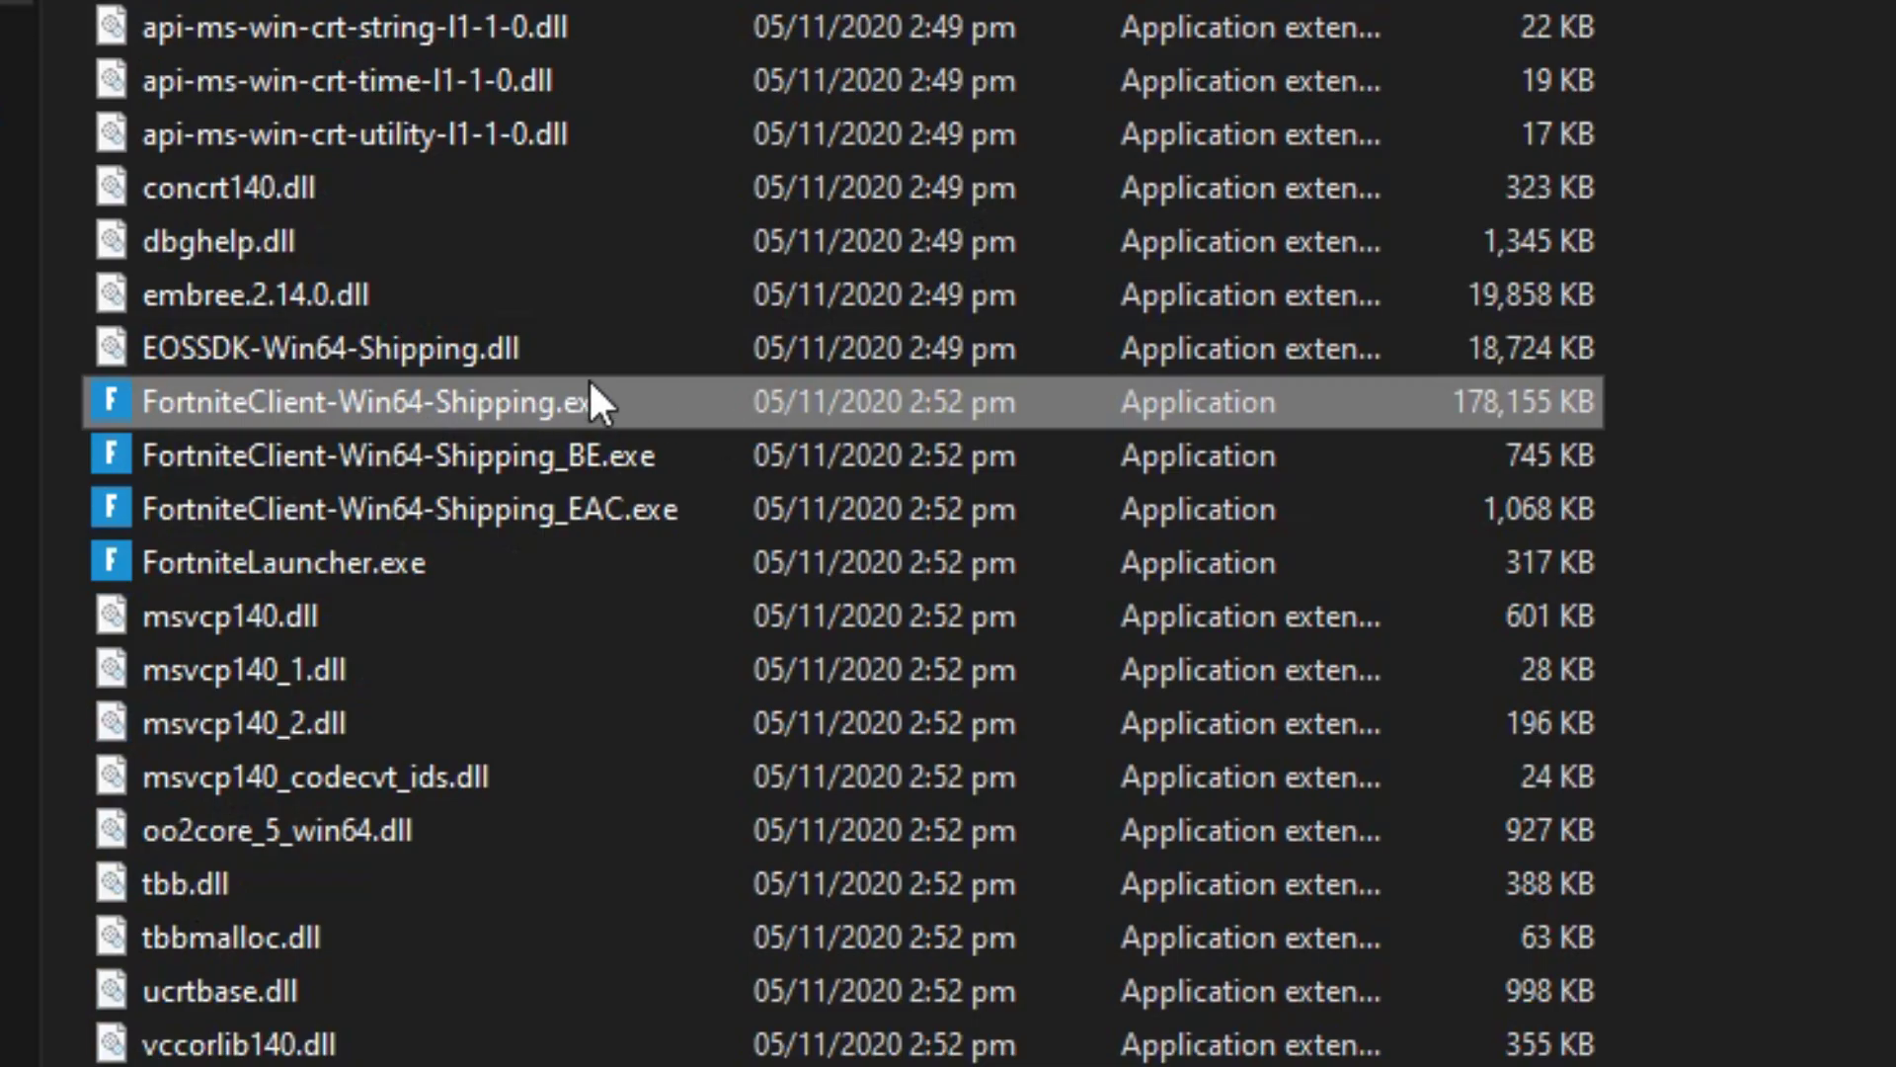
right_click(528, 389)
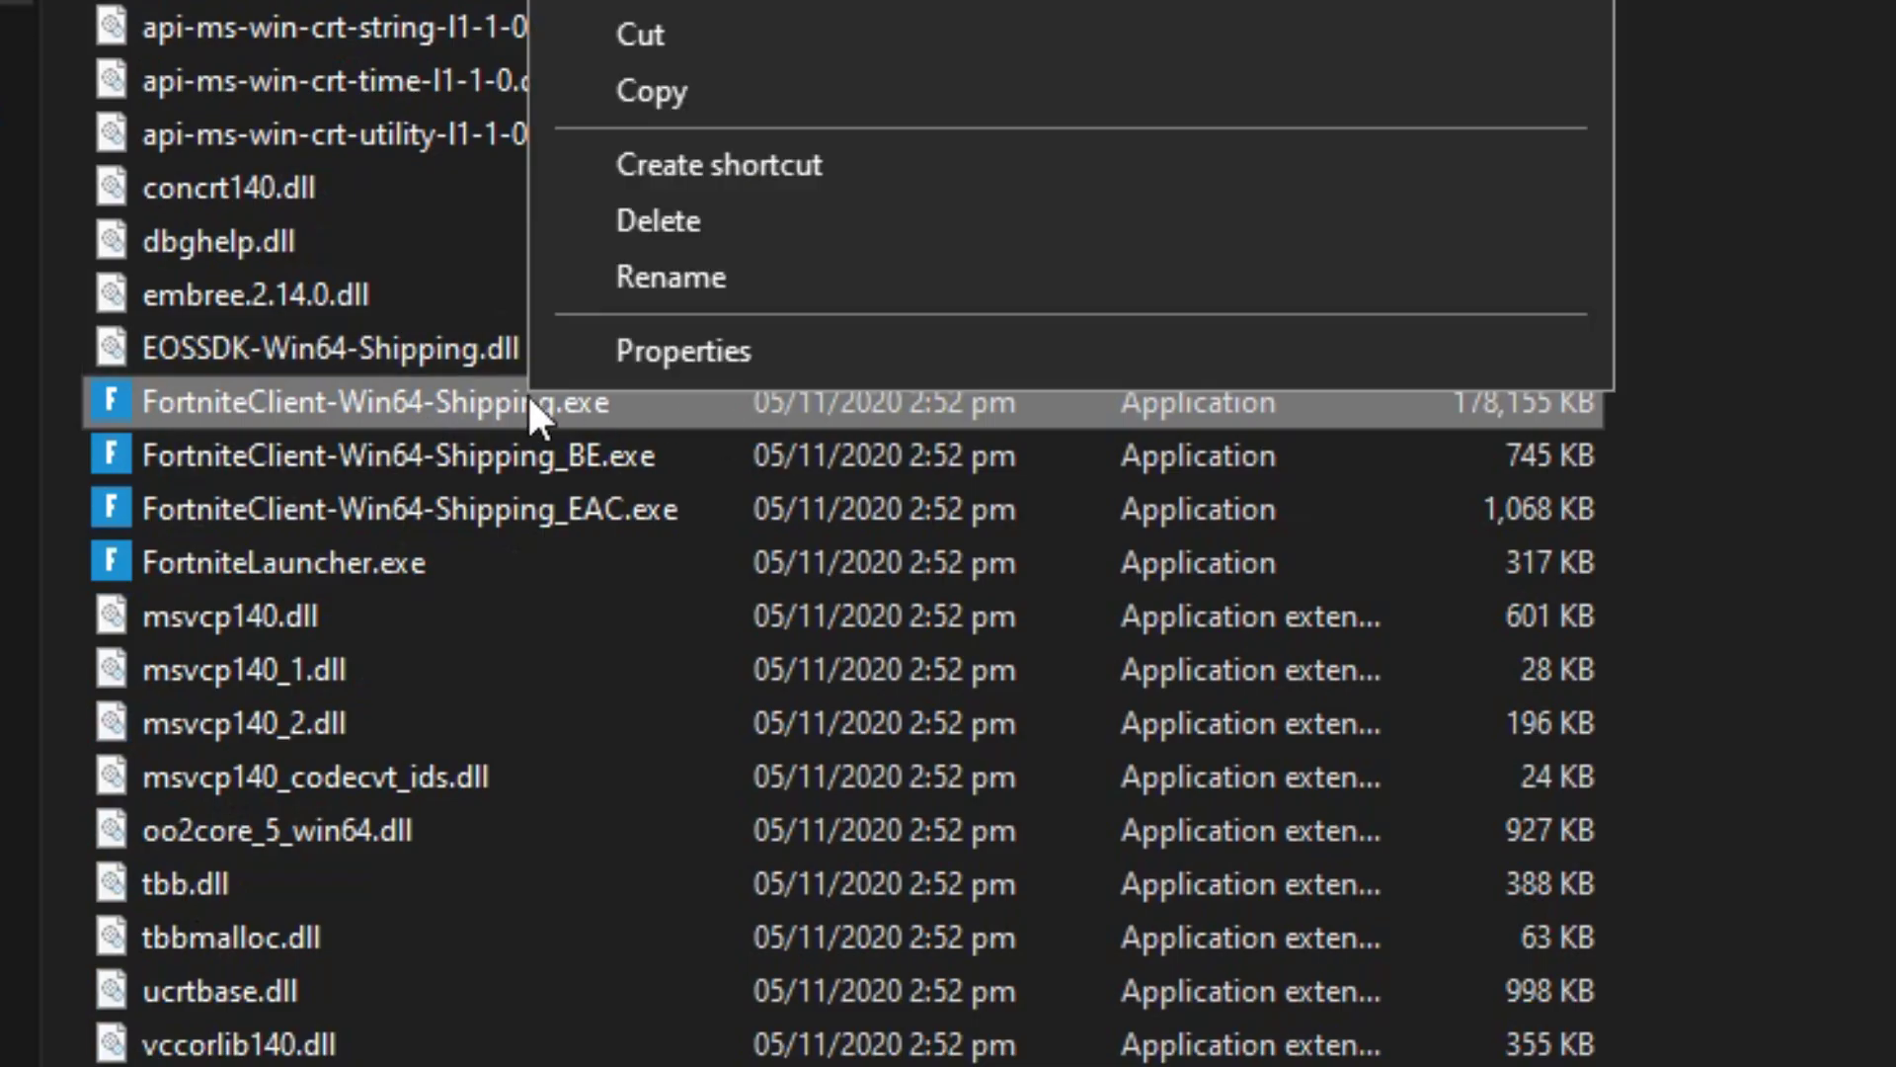
click(787, 281)
key(ctrl+a)
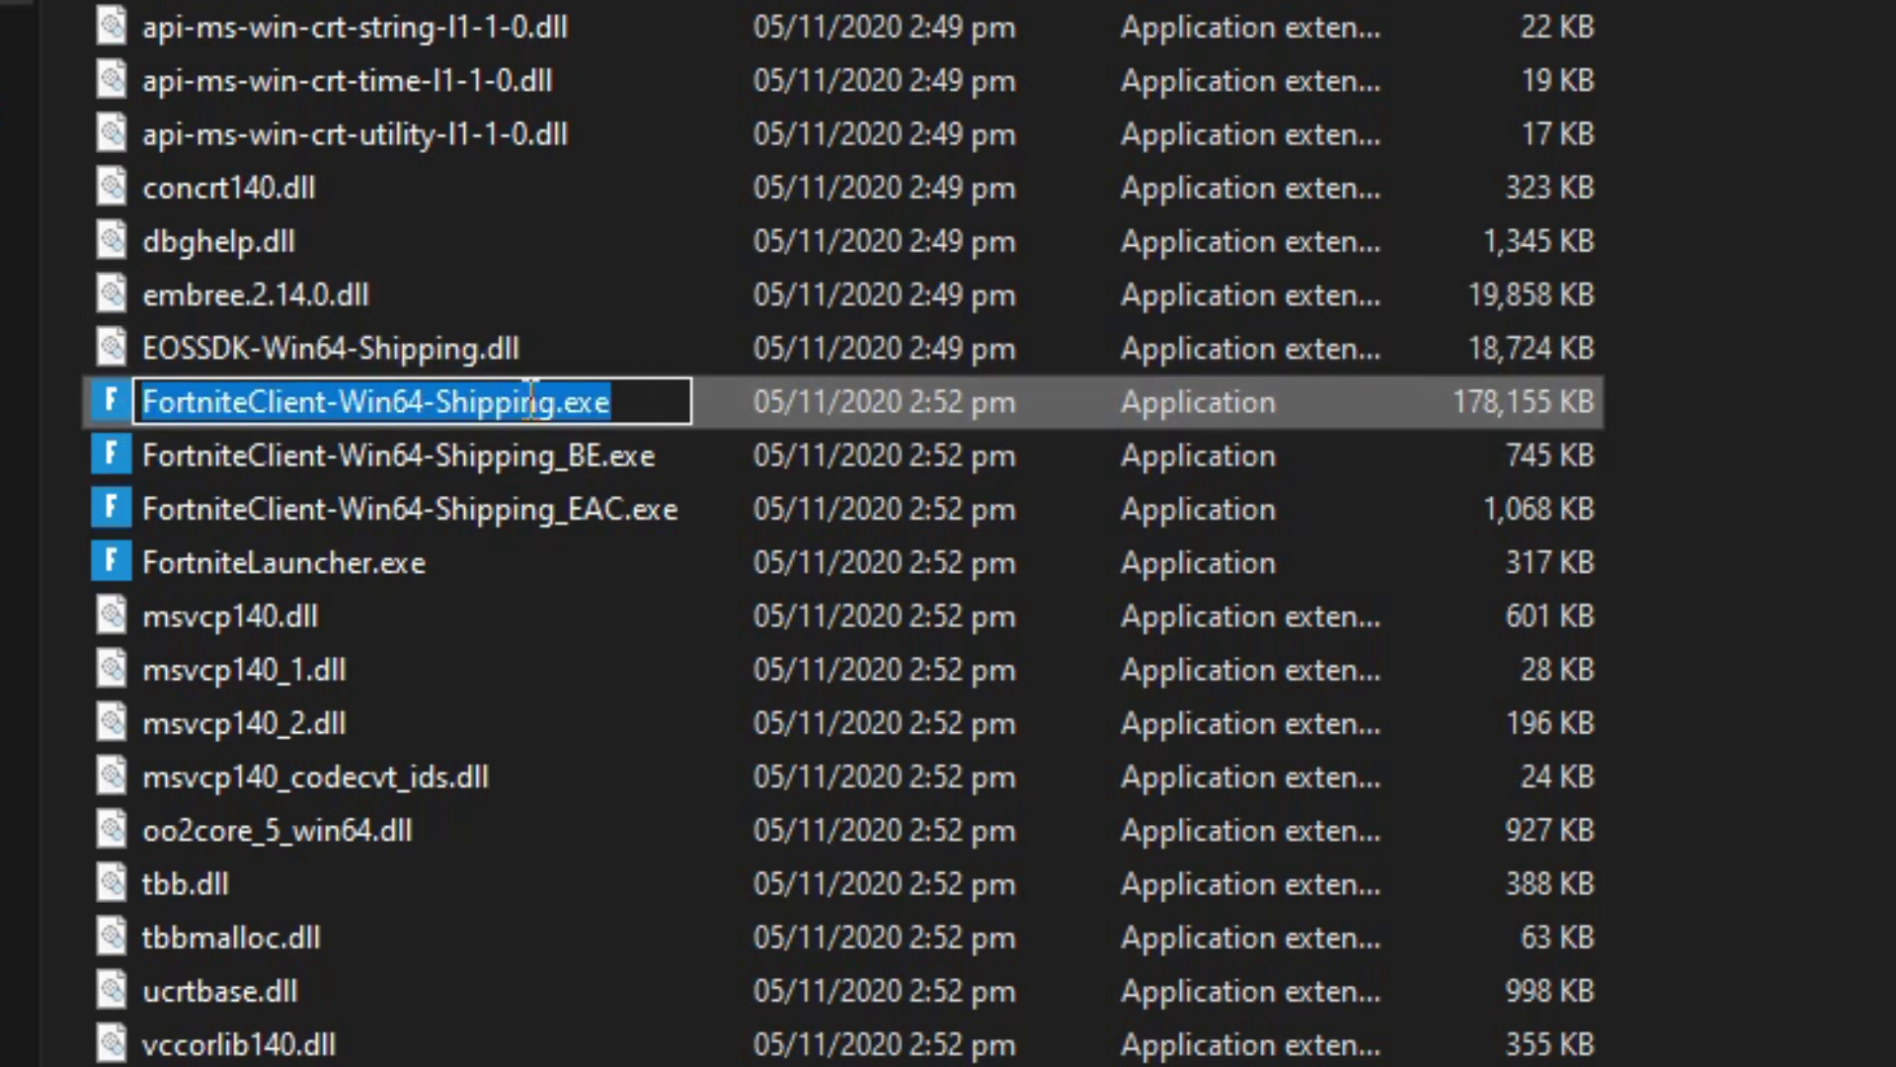
right_click(622, 405)
click(726, 573)
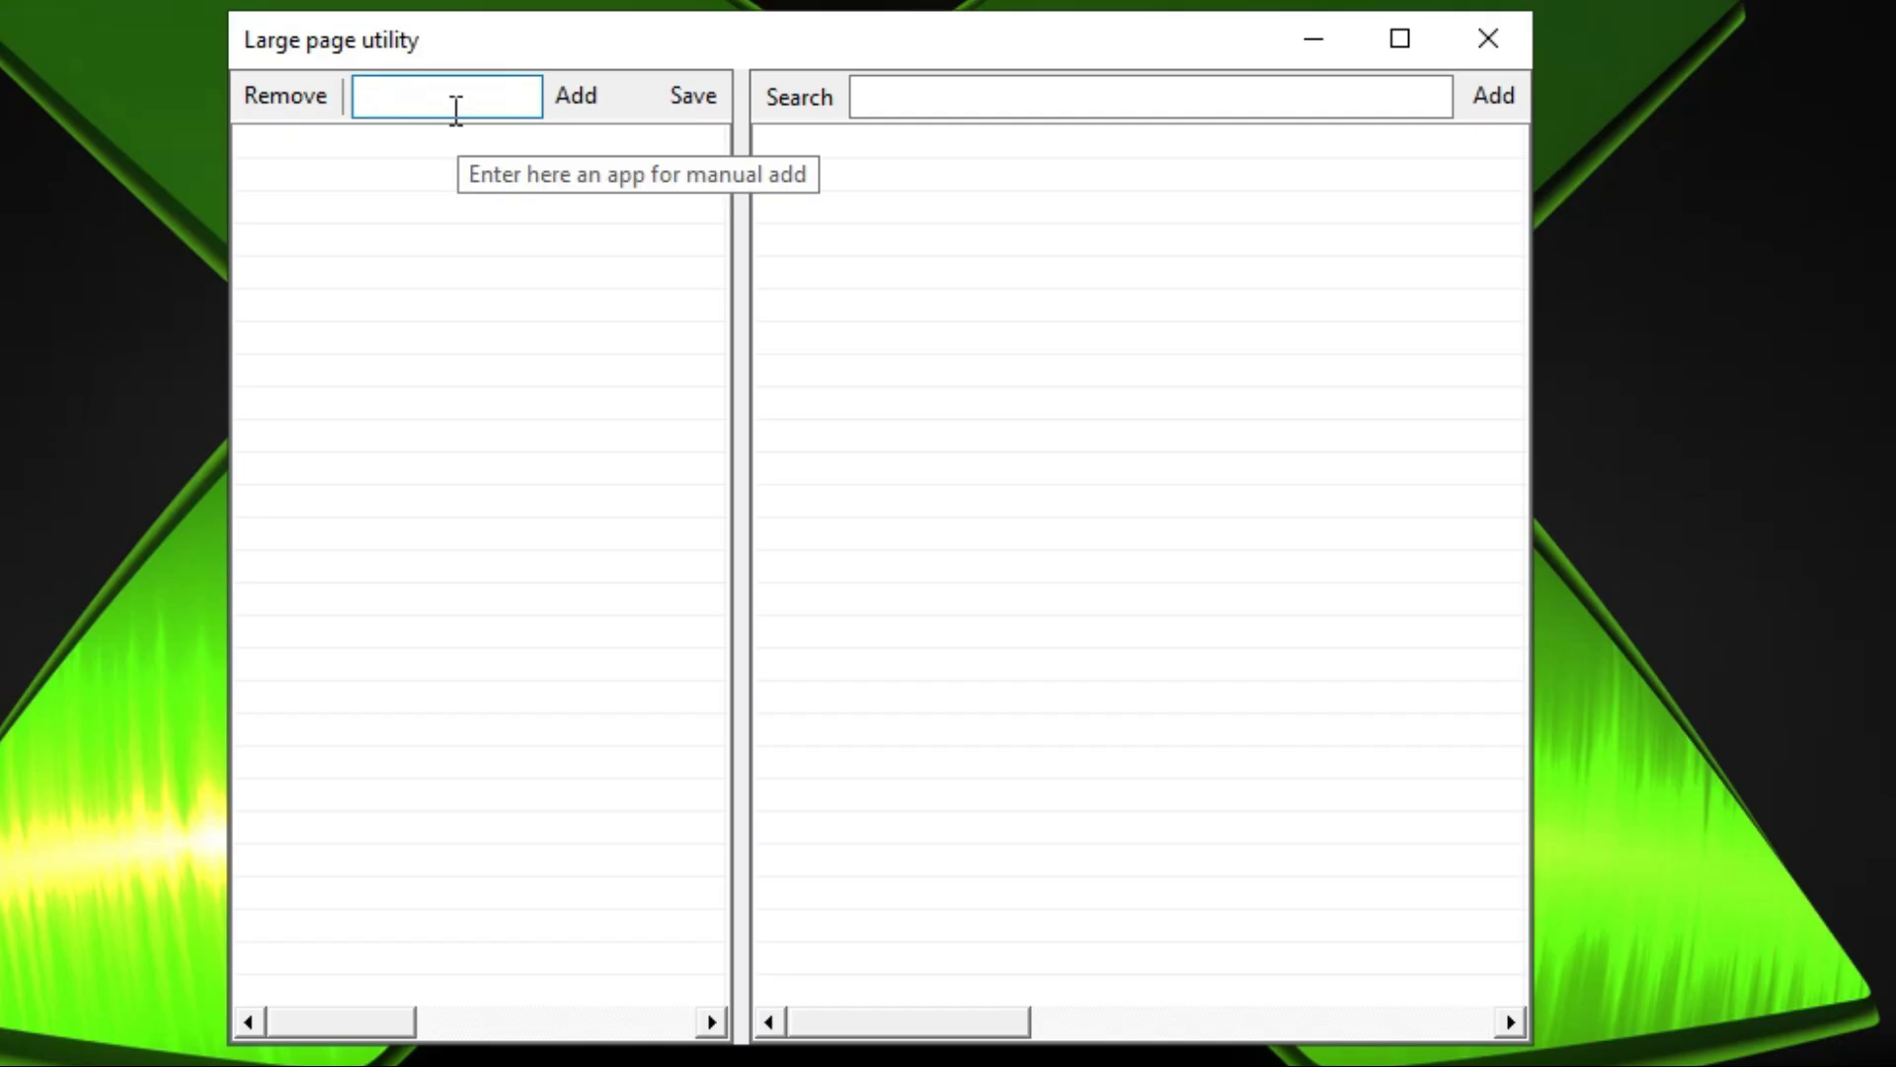
Step: Paste the copied Fortnite executable name into the Large page utility's manual-add field, save the entry and close the utility
right_click(746, 247)
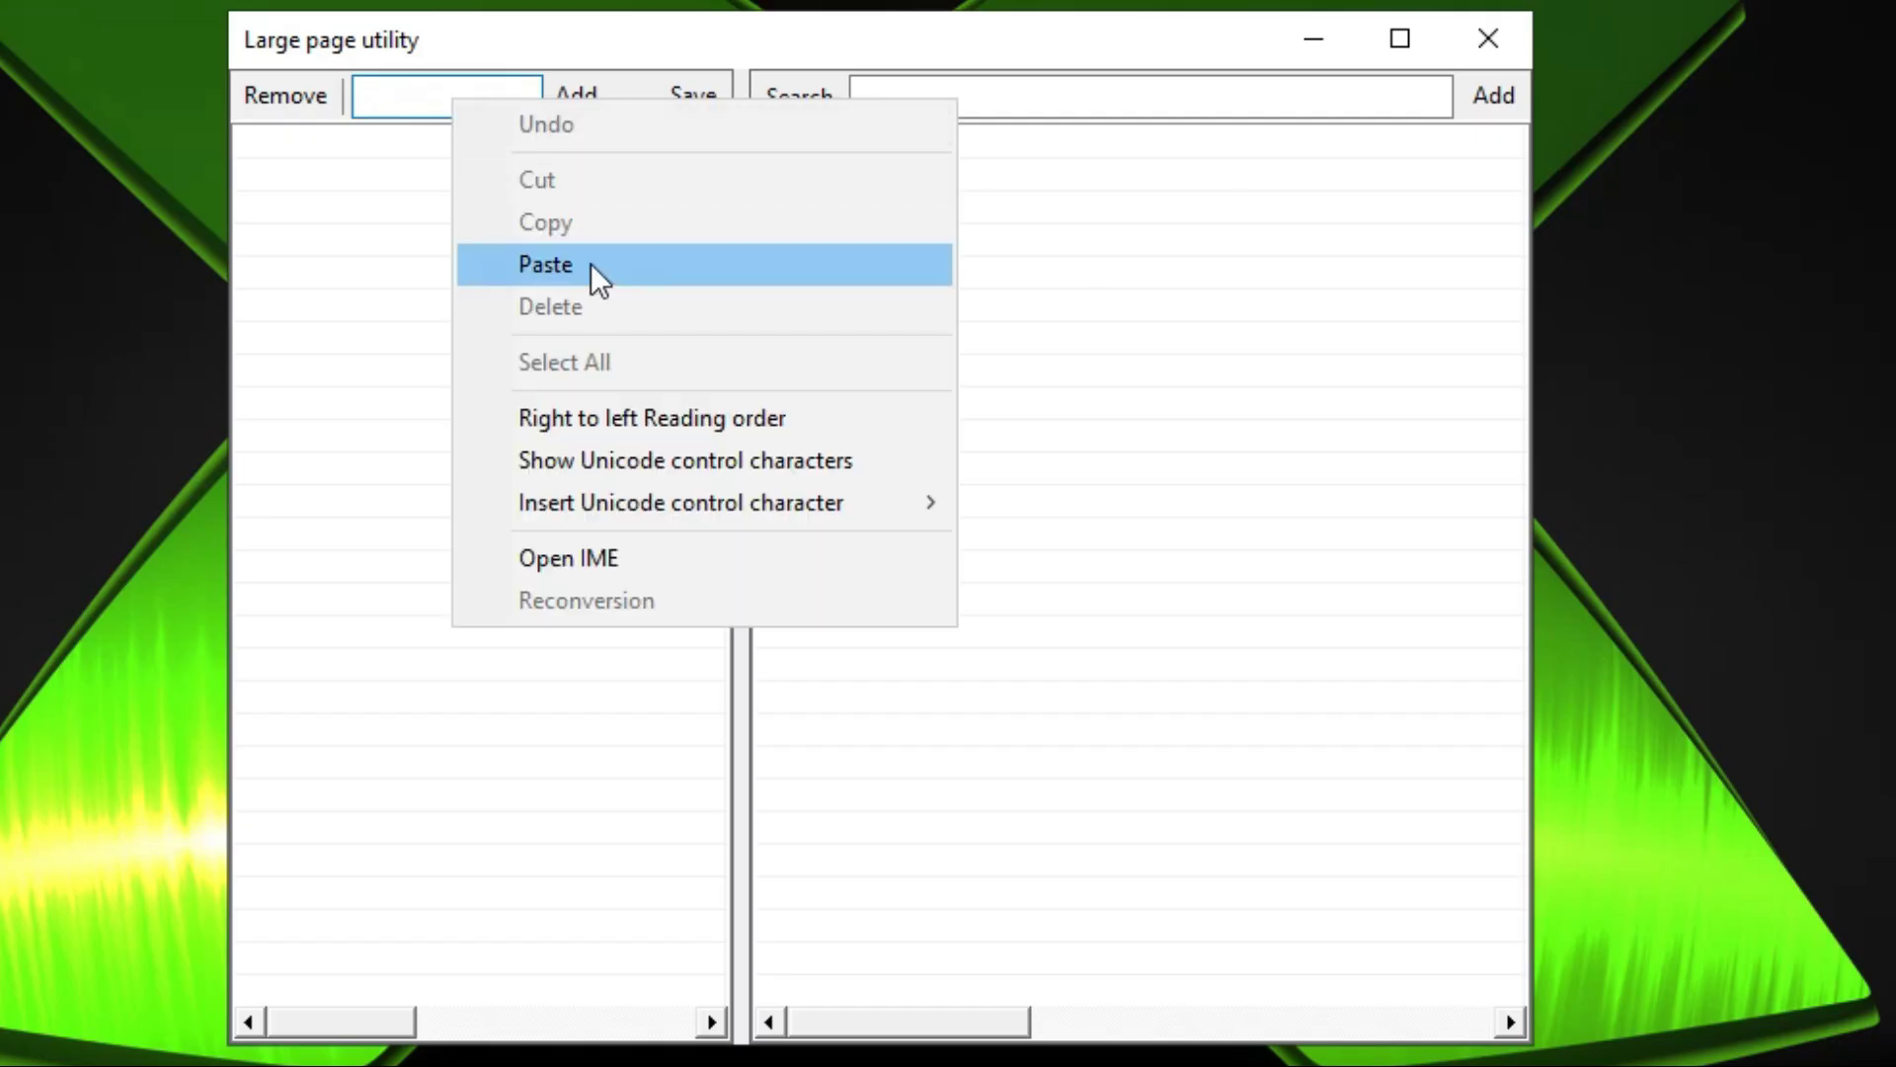
click(817, 333)
drag(537, 96, 262, 94)
click(690, 98)
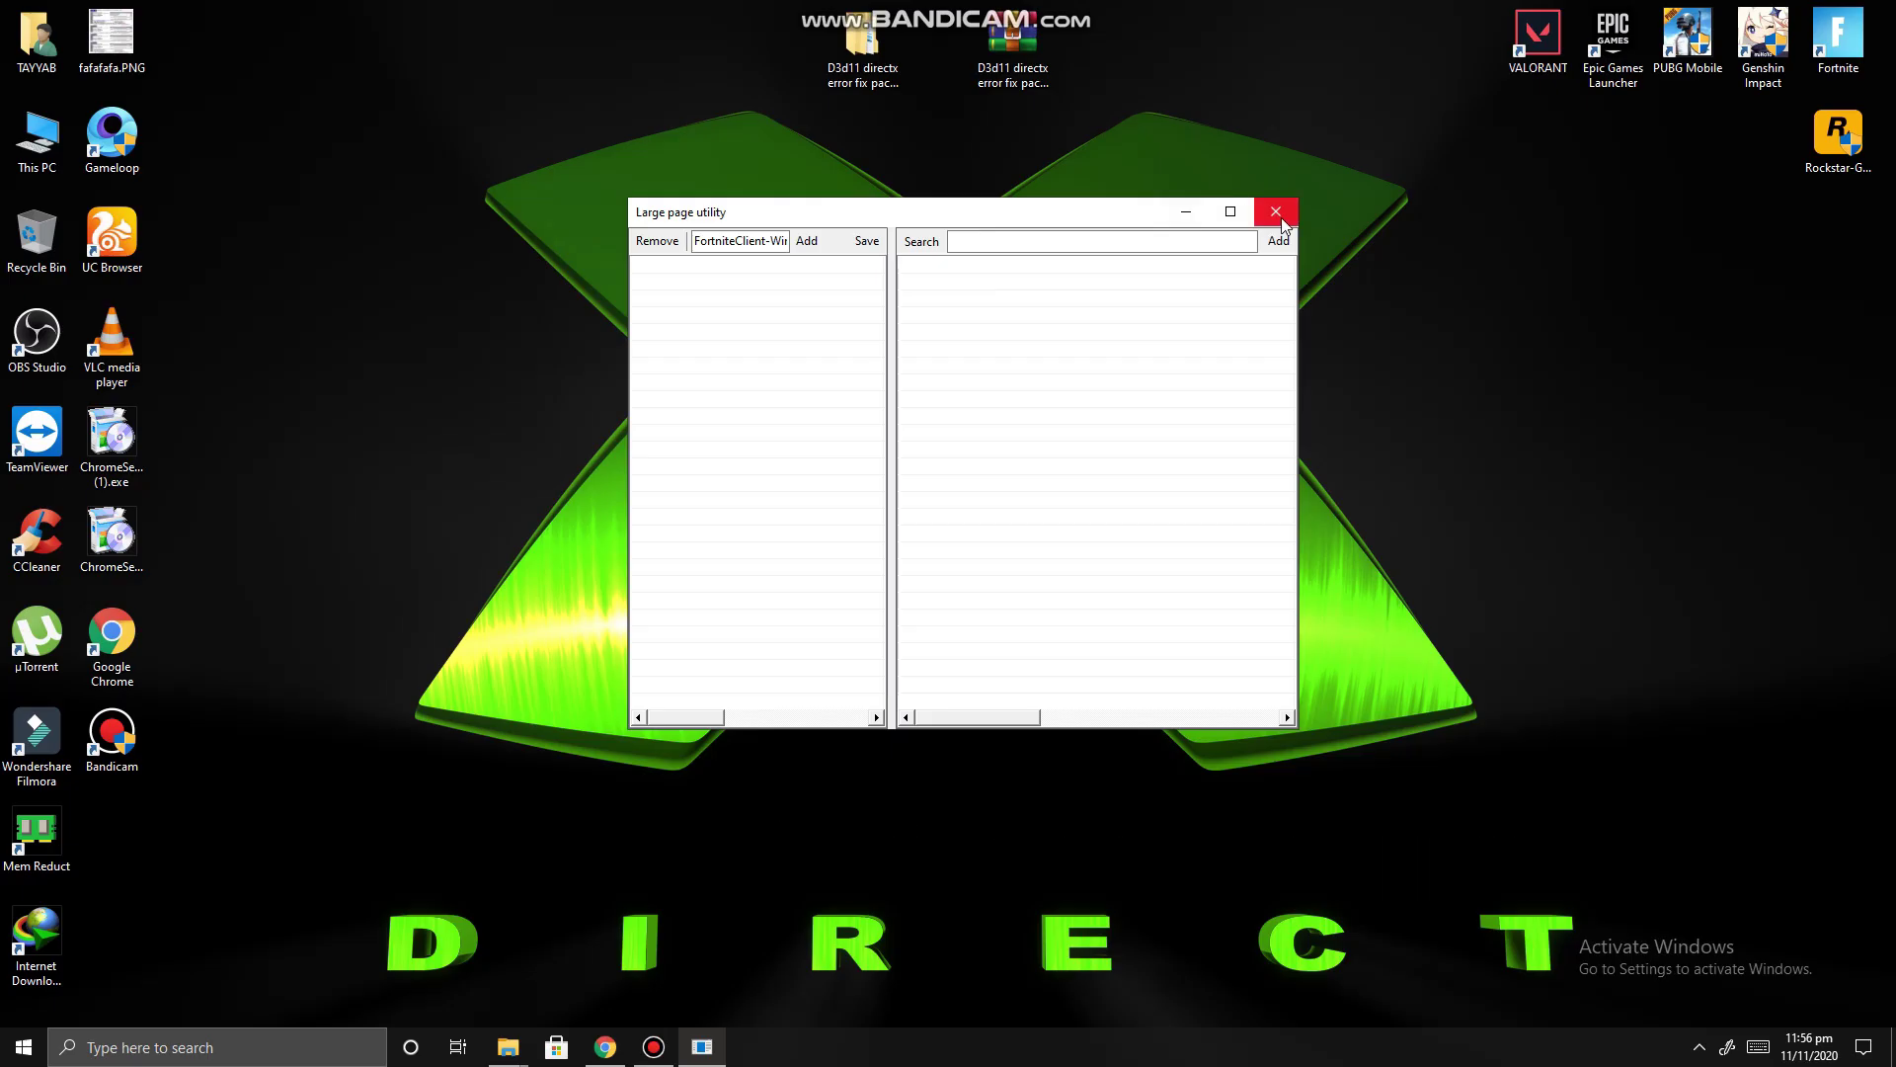
click(1485, 36)
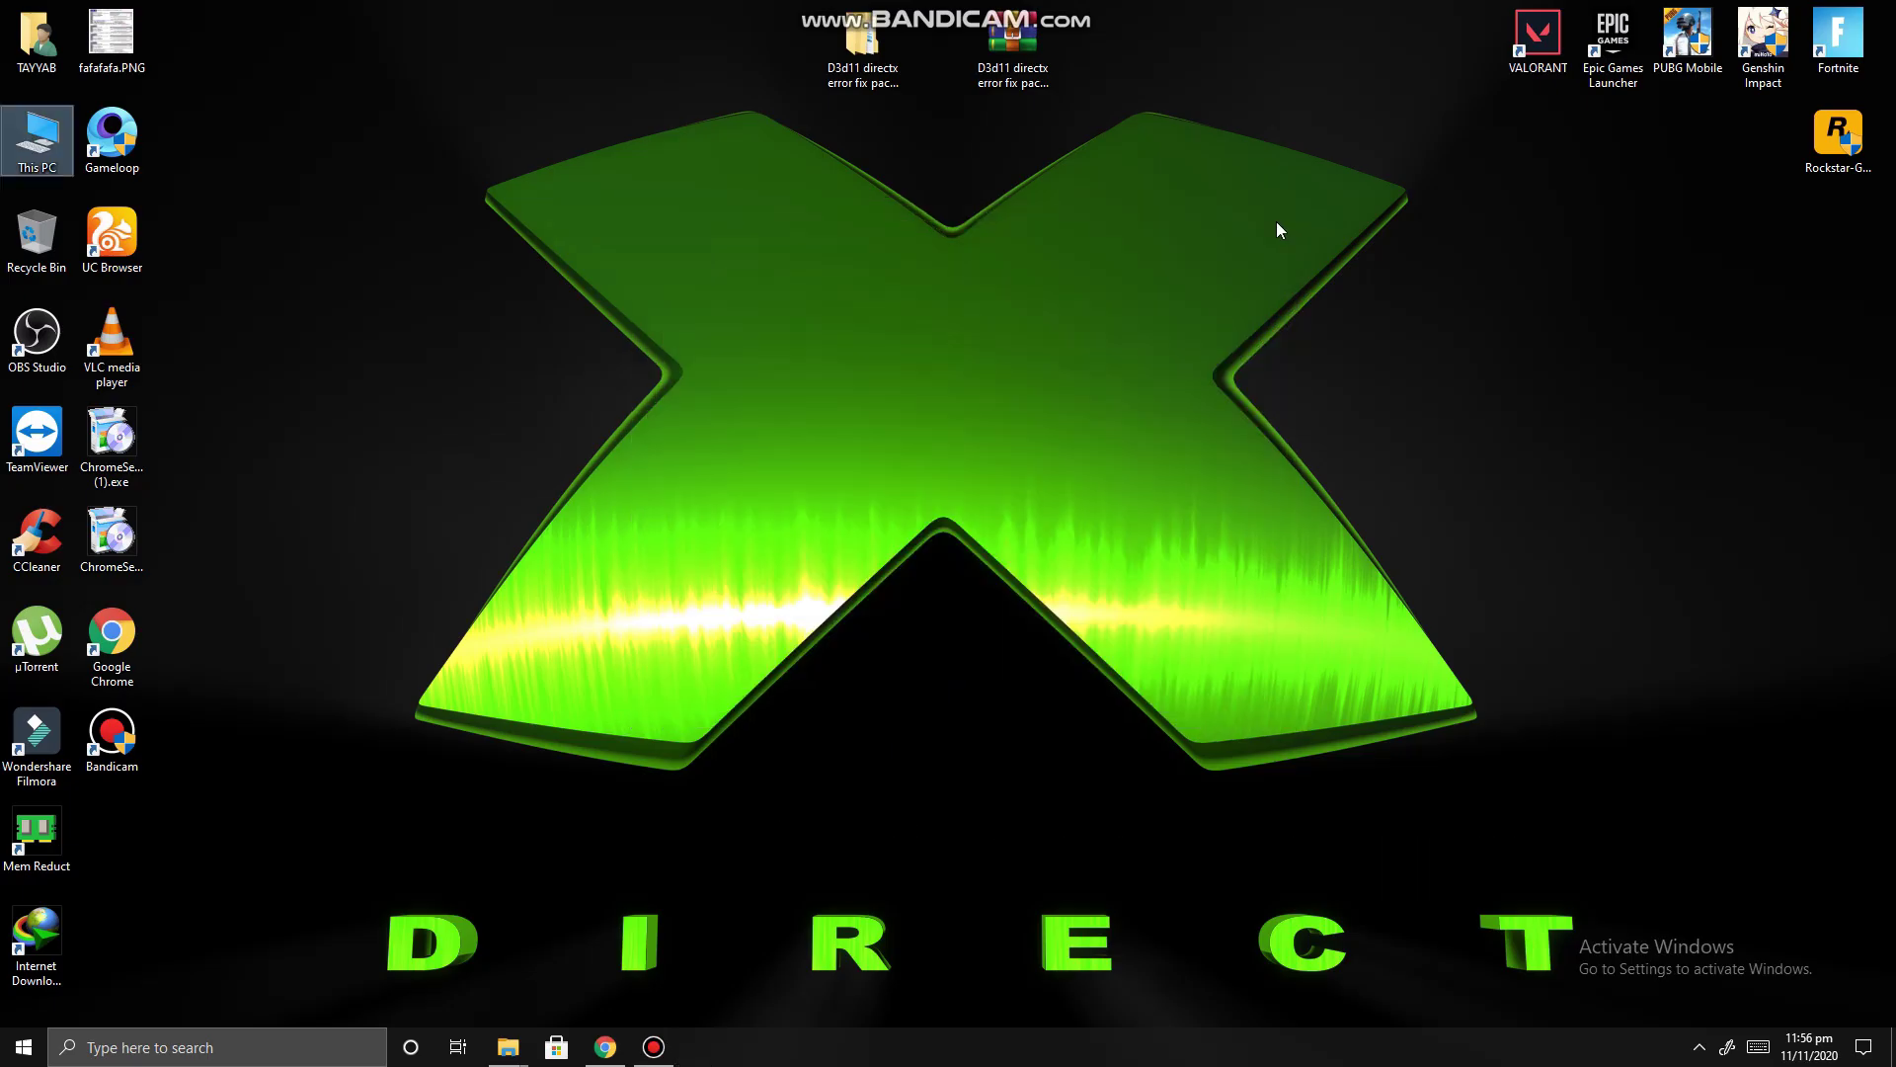
Step: Reopen the fix pack folder from the desktop and go into its "1- Large Page File" subfolder
right_click(864, 67)
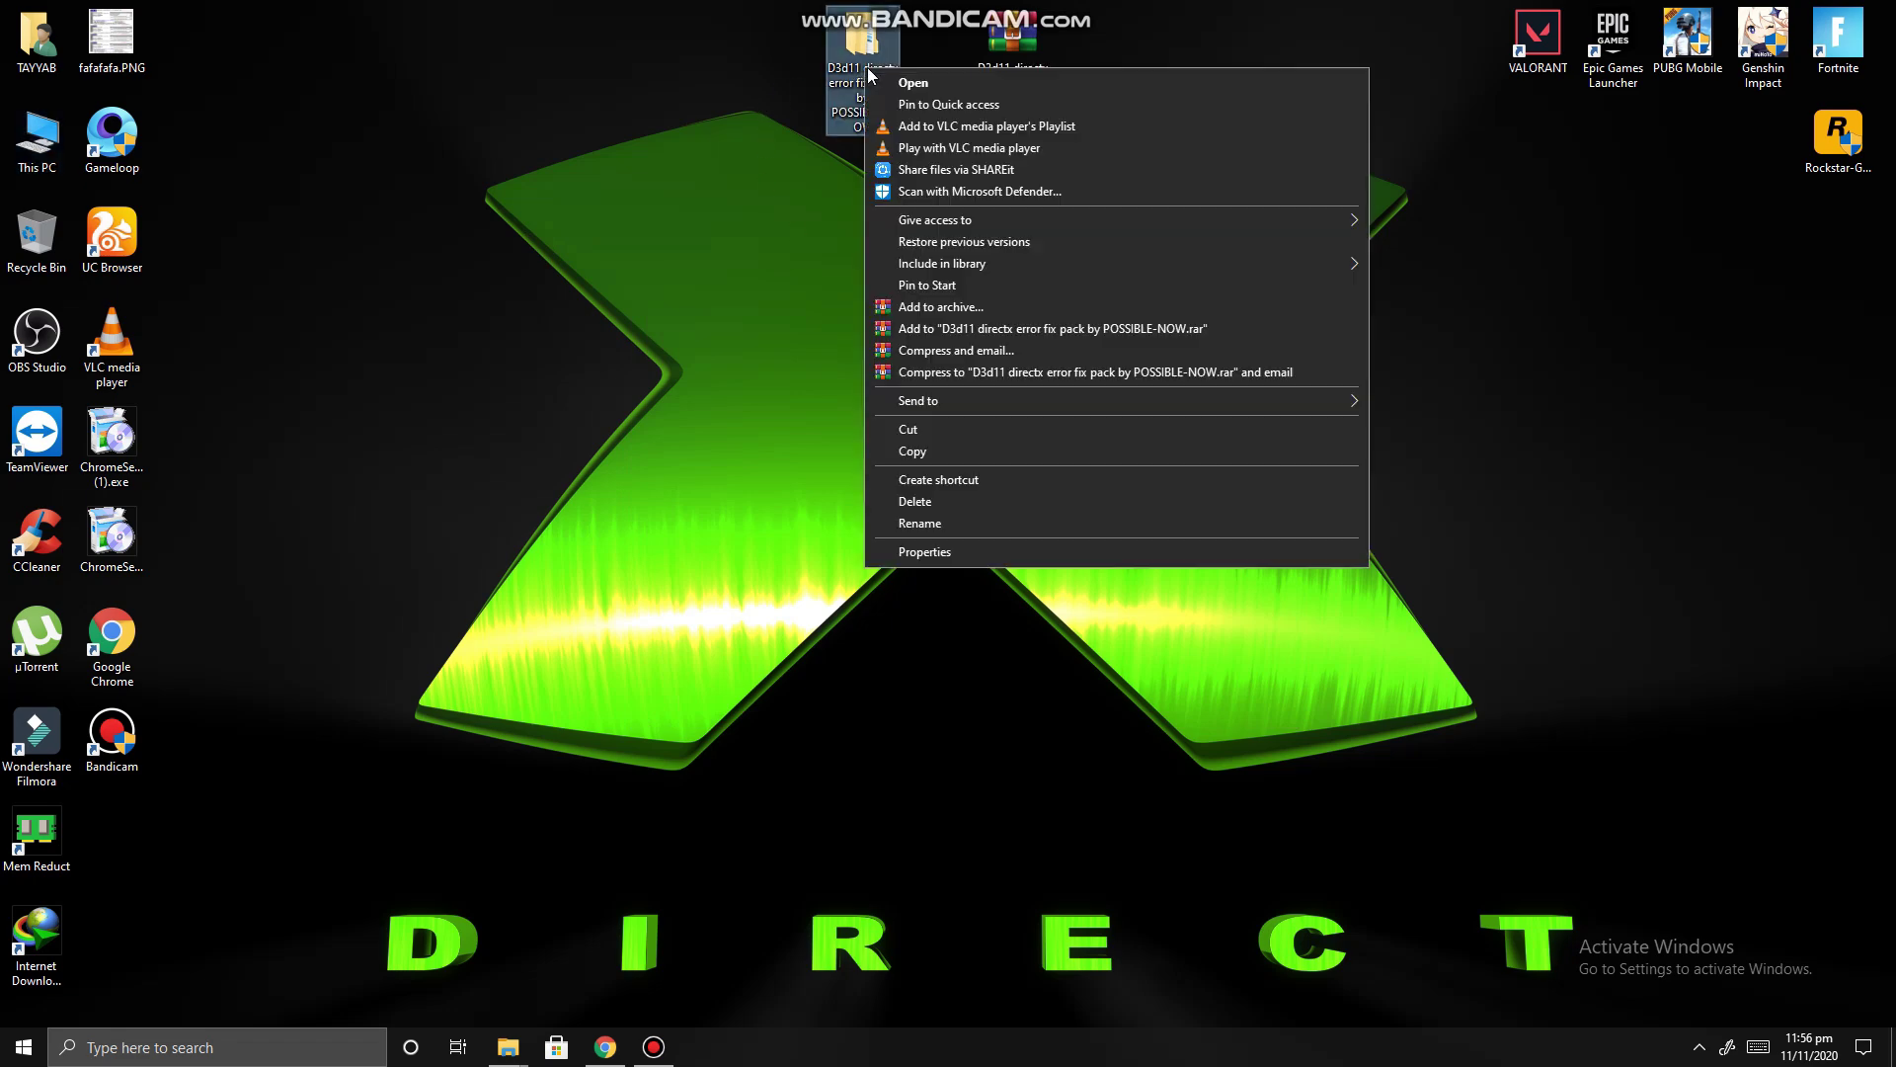
click(924, 79)
right_click(269, 192)
click(306, 206)
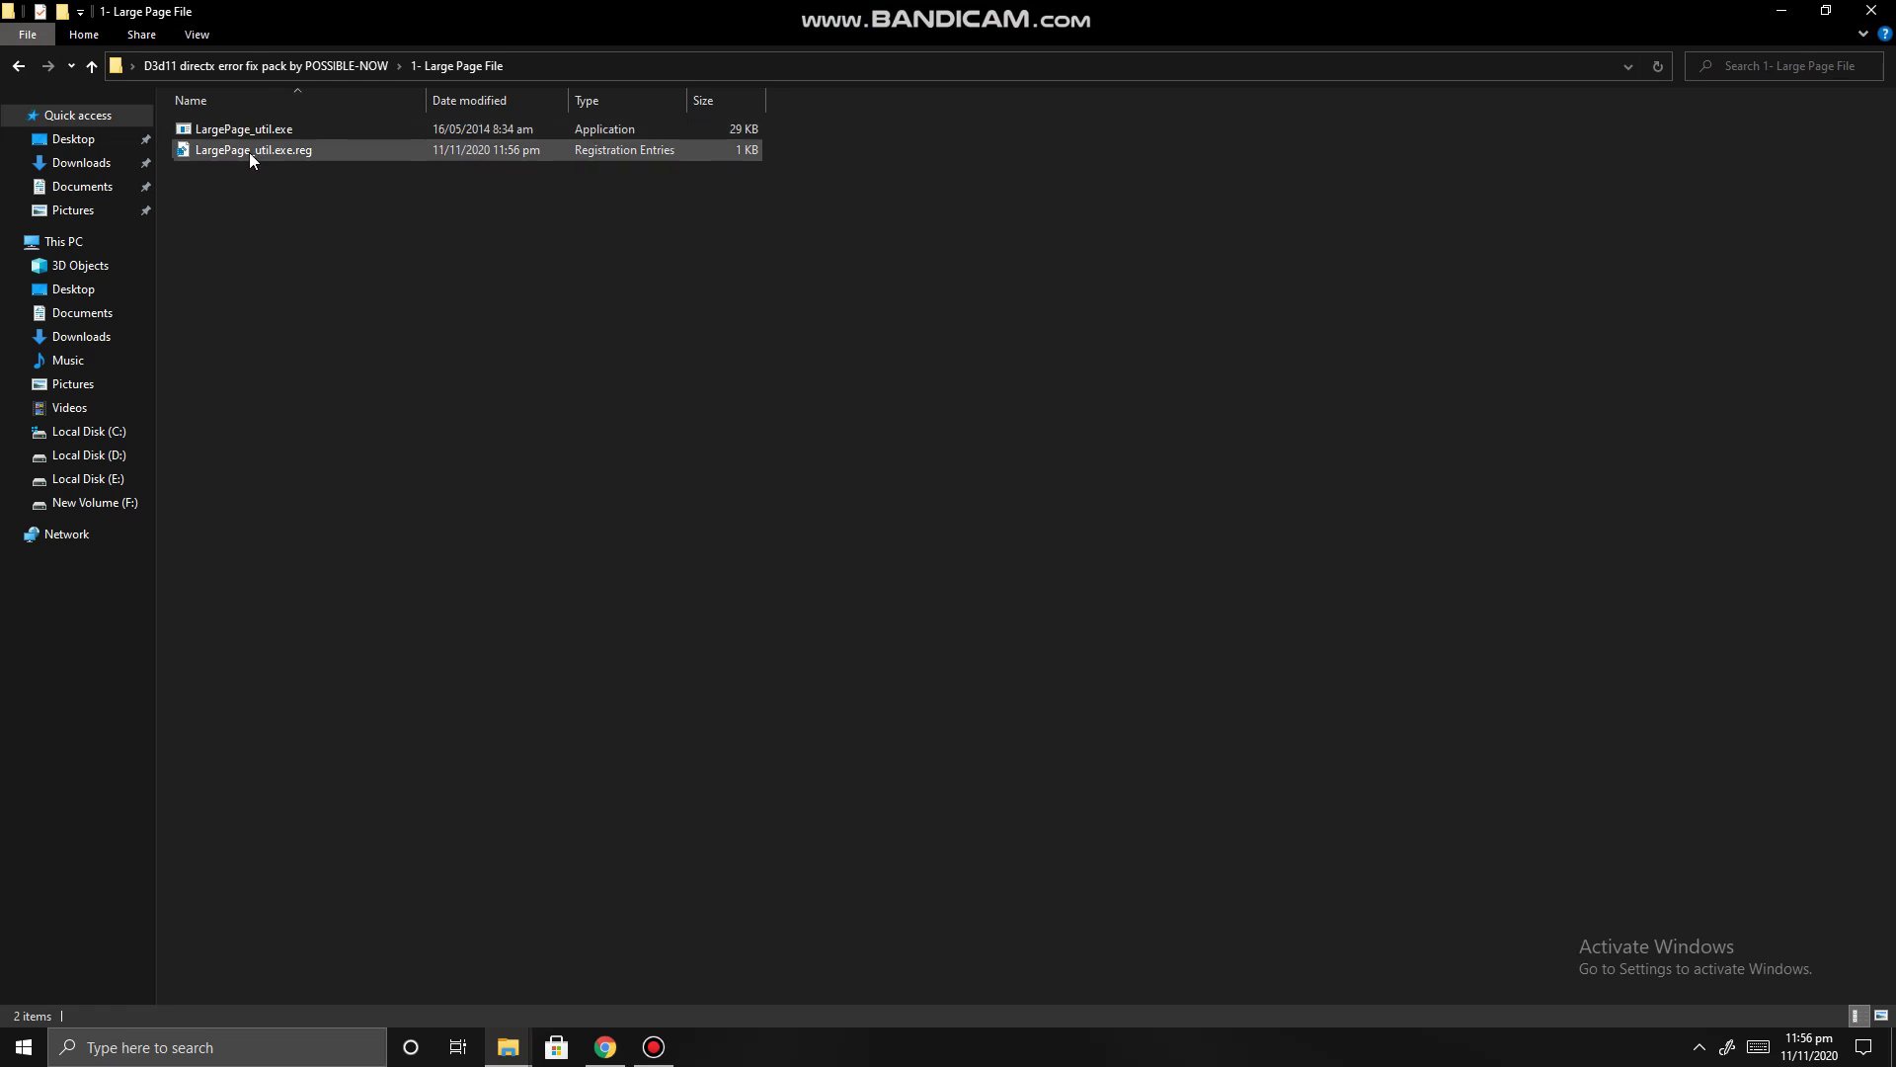
Step: Merge LargePage_util.exe.reg into the Windows registry, accepting the prompts, and refresh the folder
click(288, 152)
right_click(278, 149)
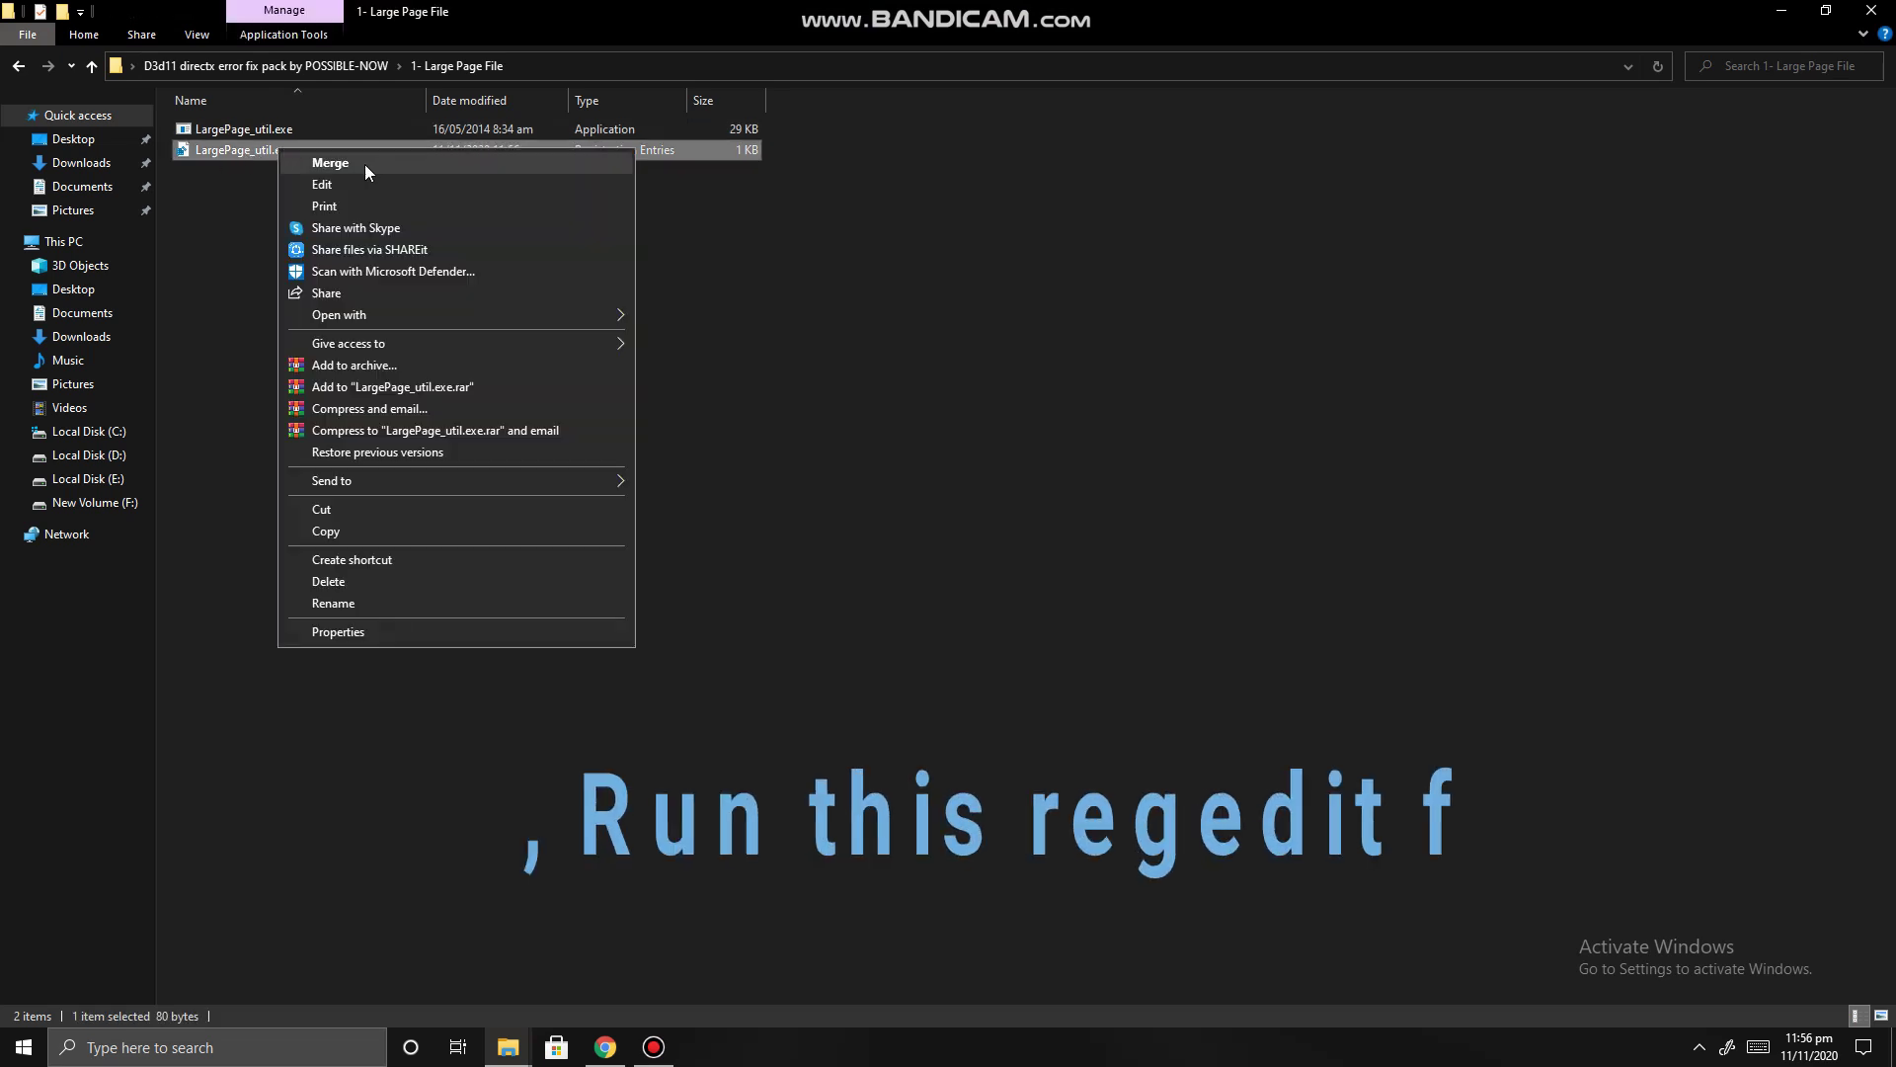
click(882, 636)
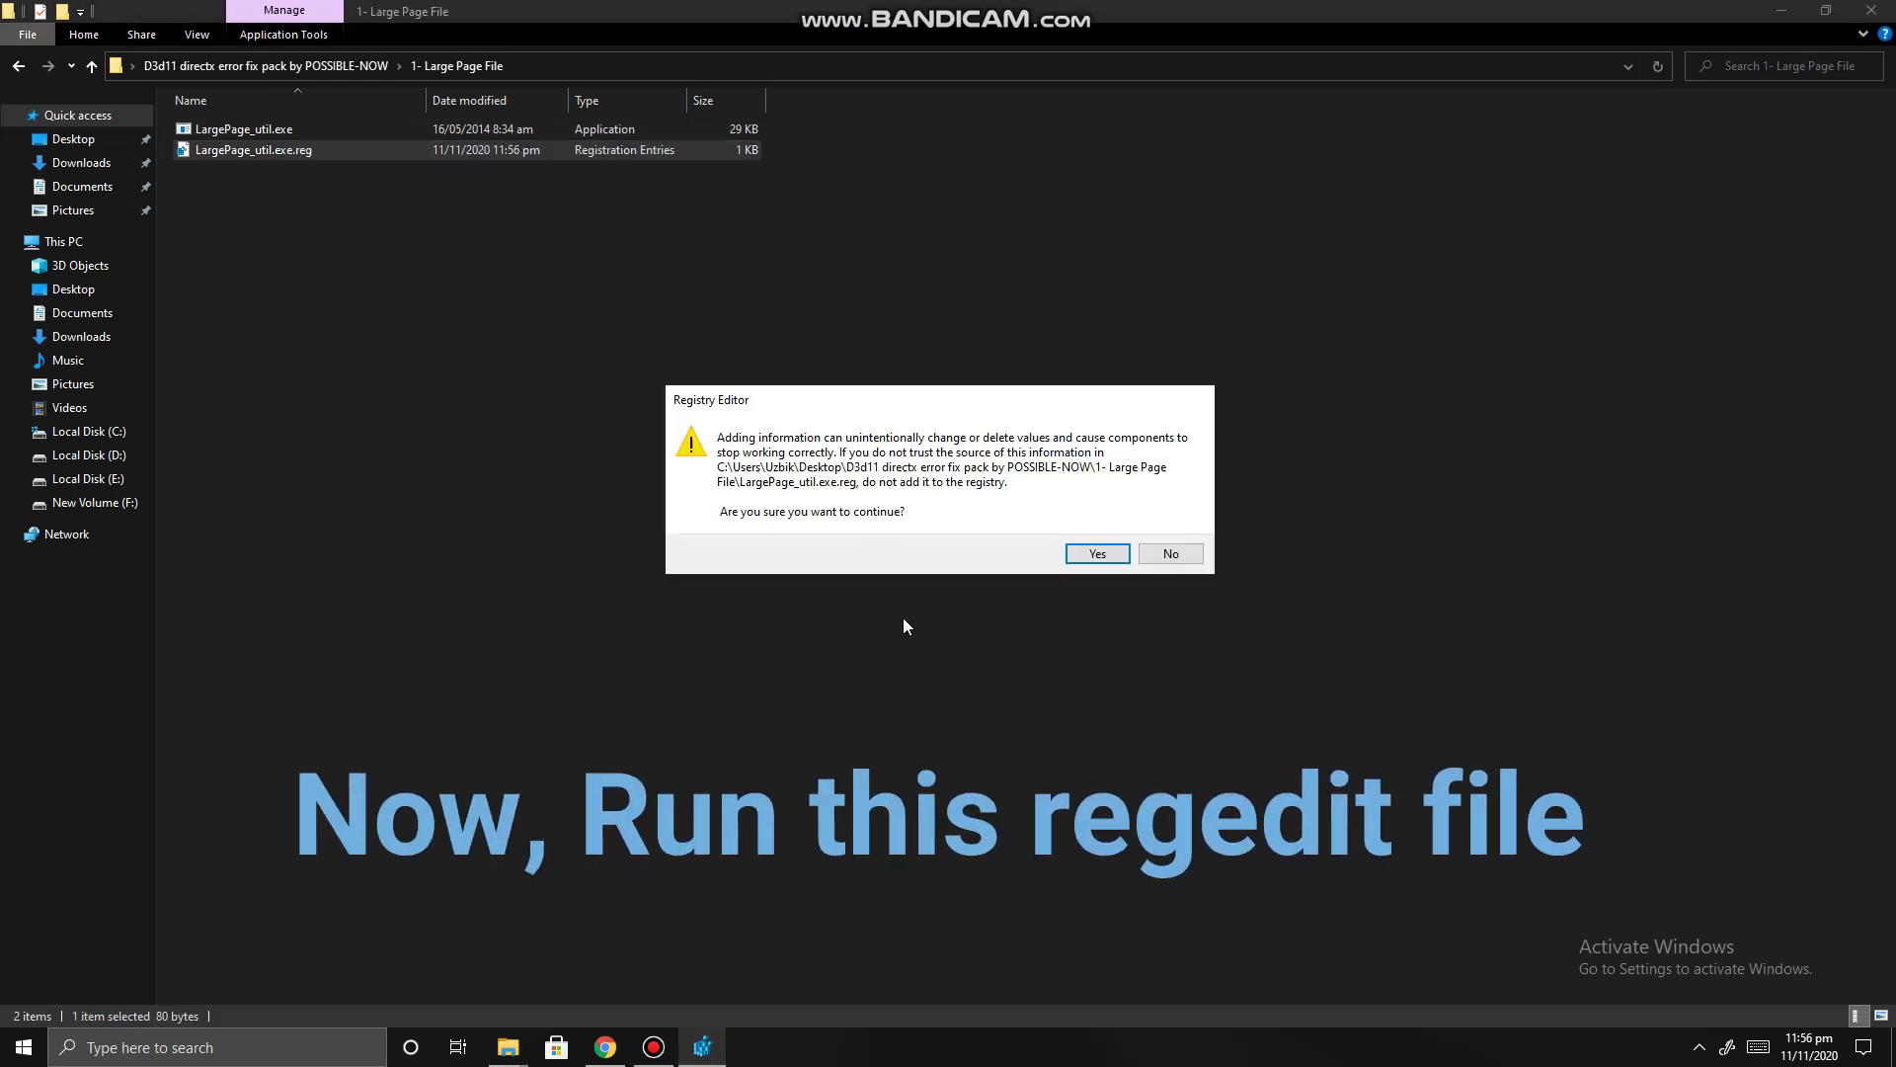
click(1090, 556)
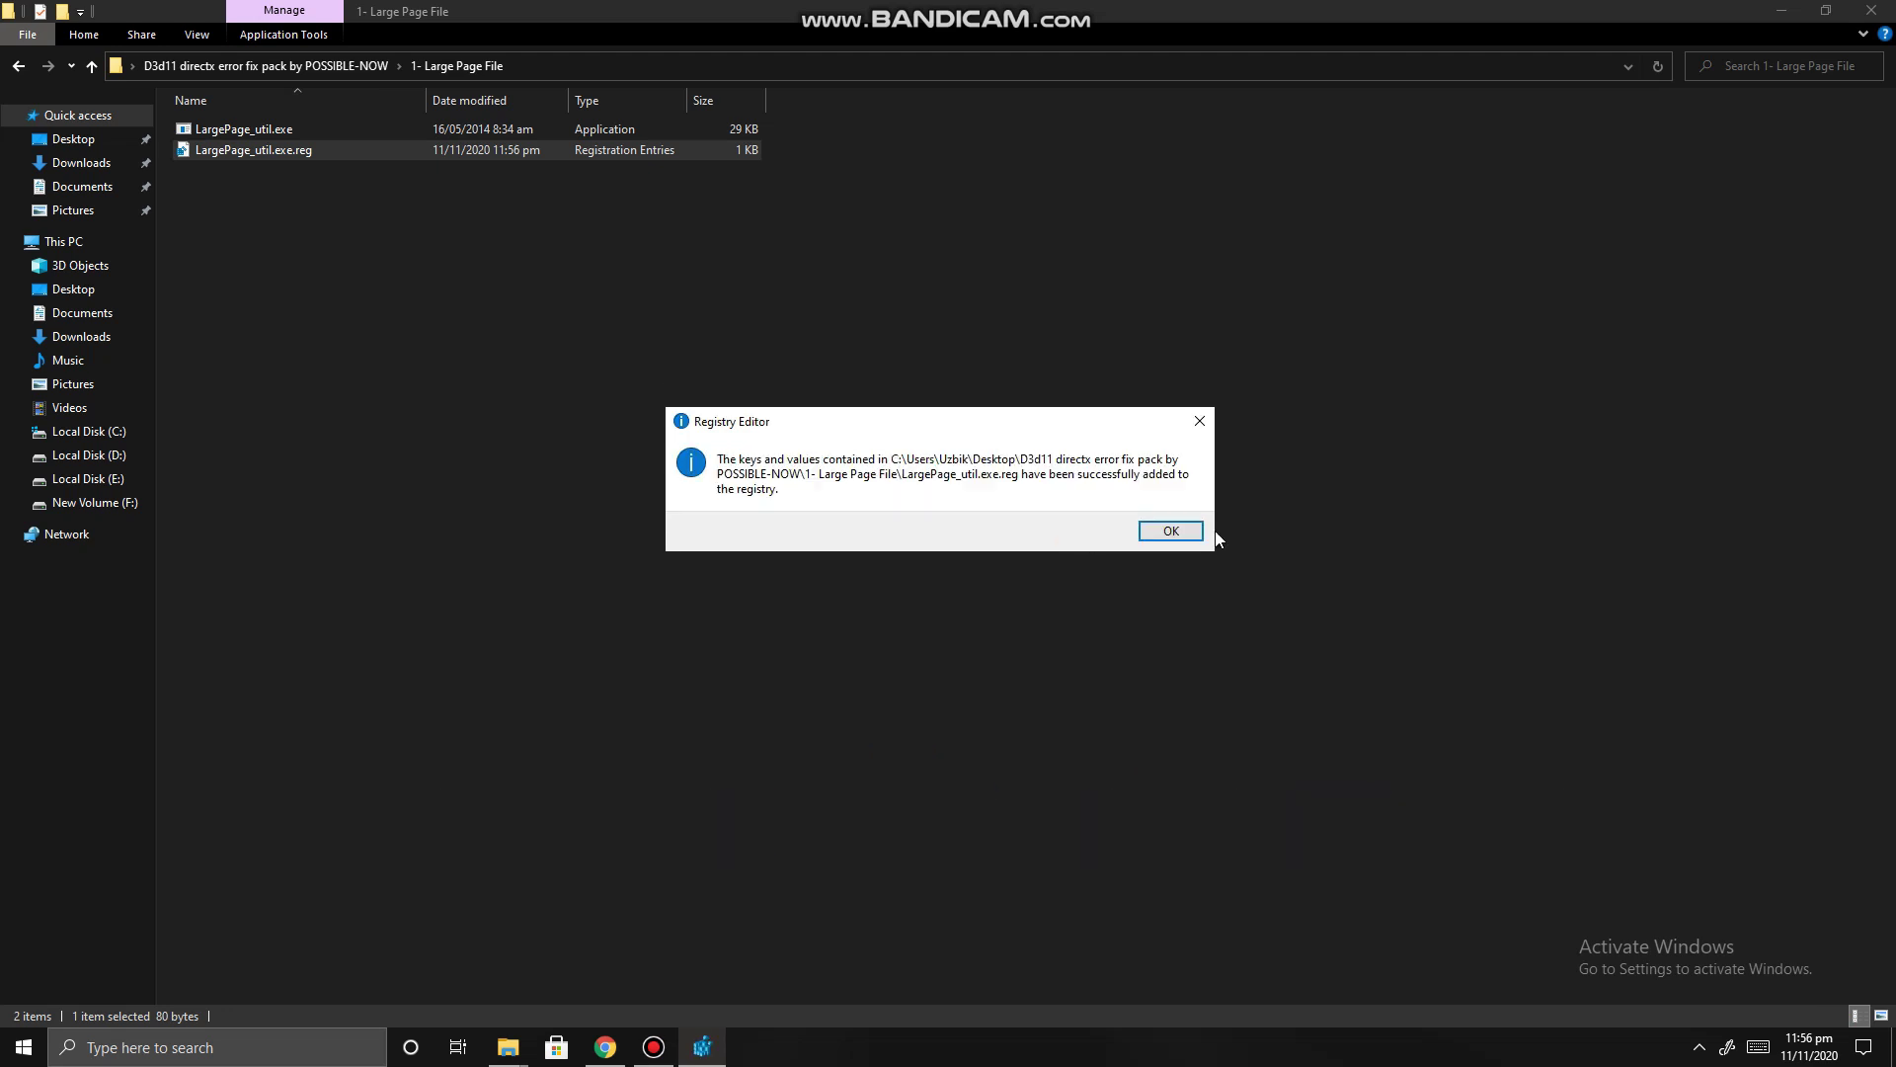
click(1170, 530)
right_click(632, 249)
click(694, 330)
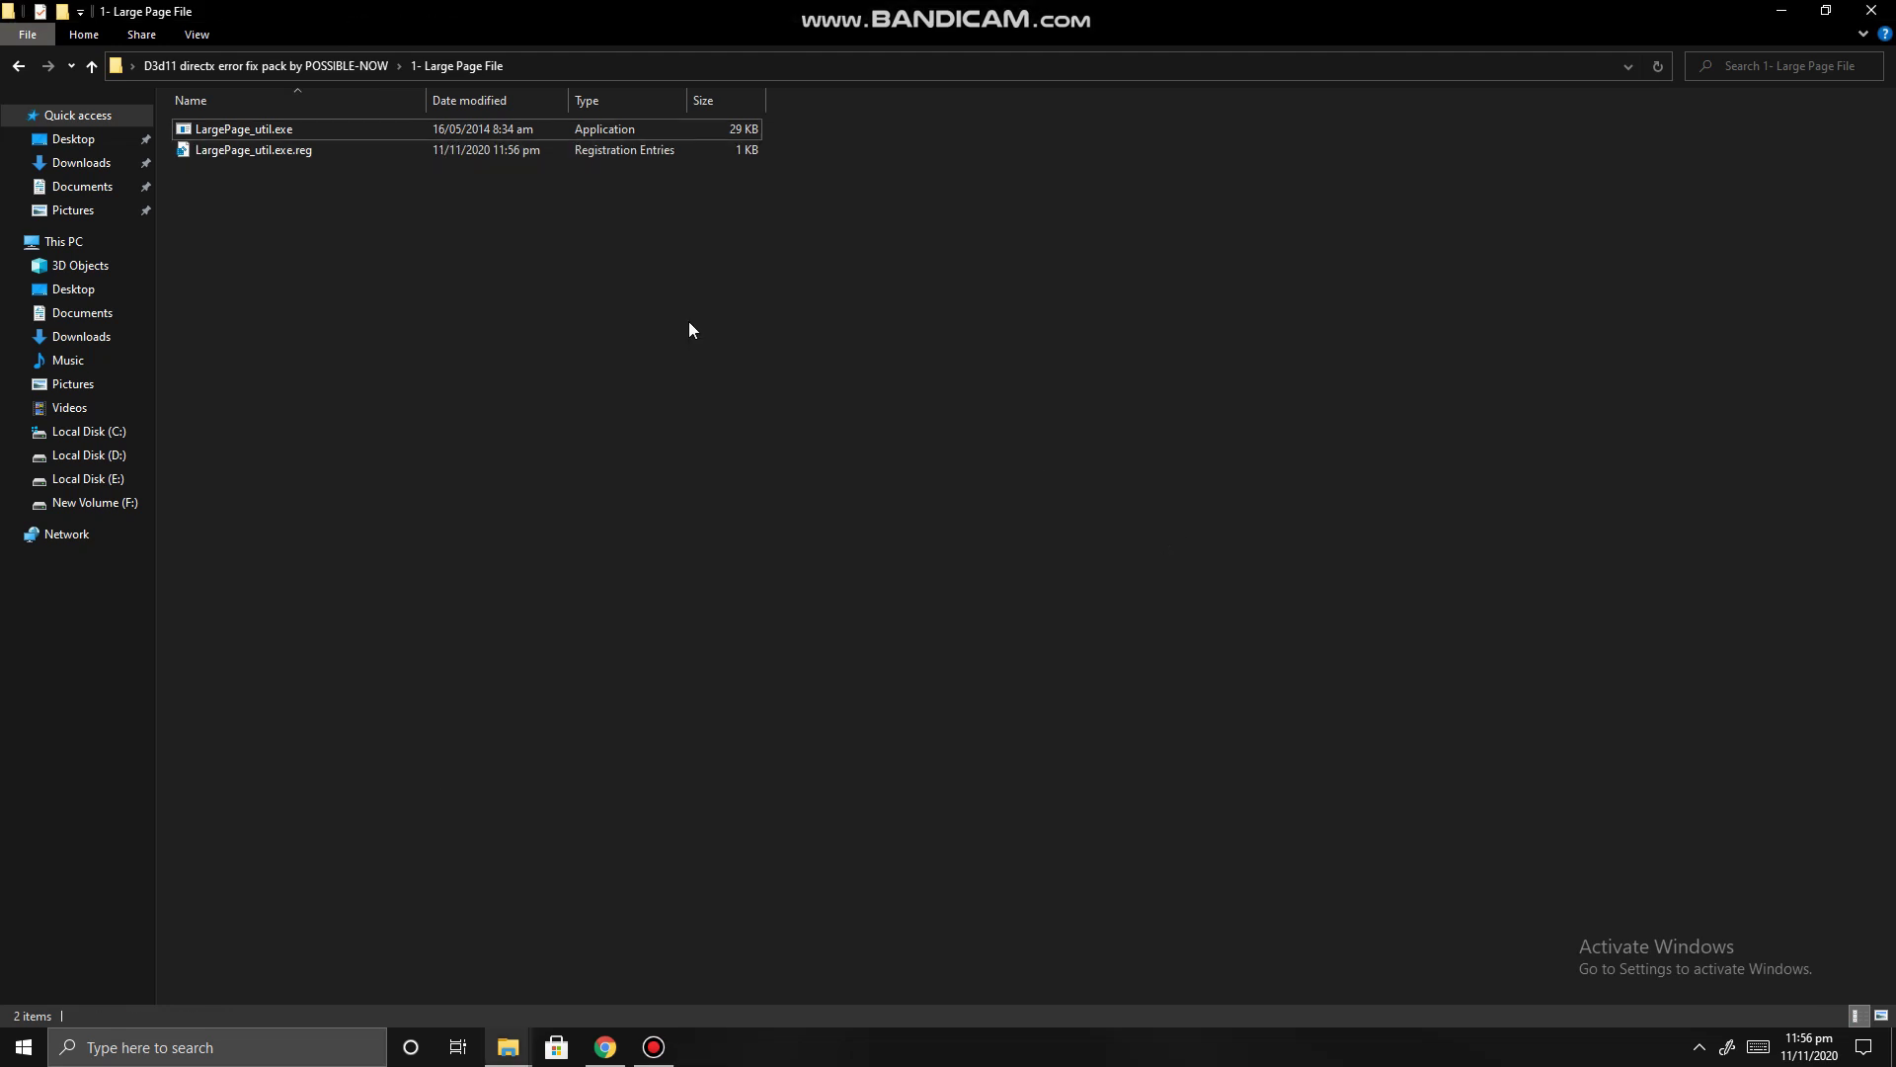
Step: Return to the fix pack folder and open its "3- Directx 12" subfolder
click(8, 65)
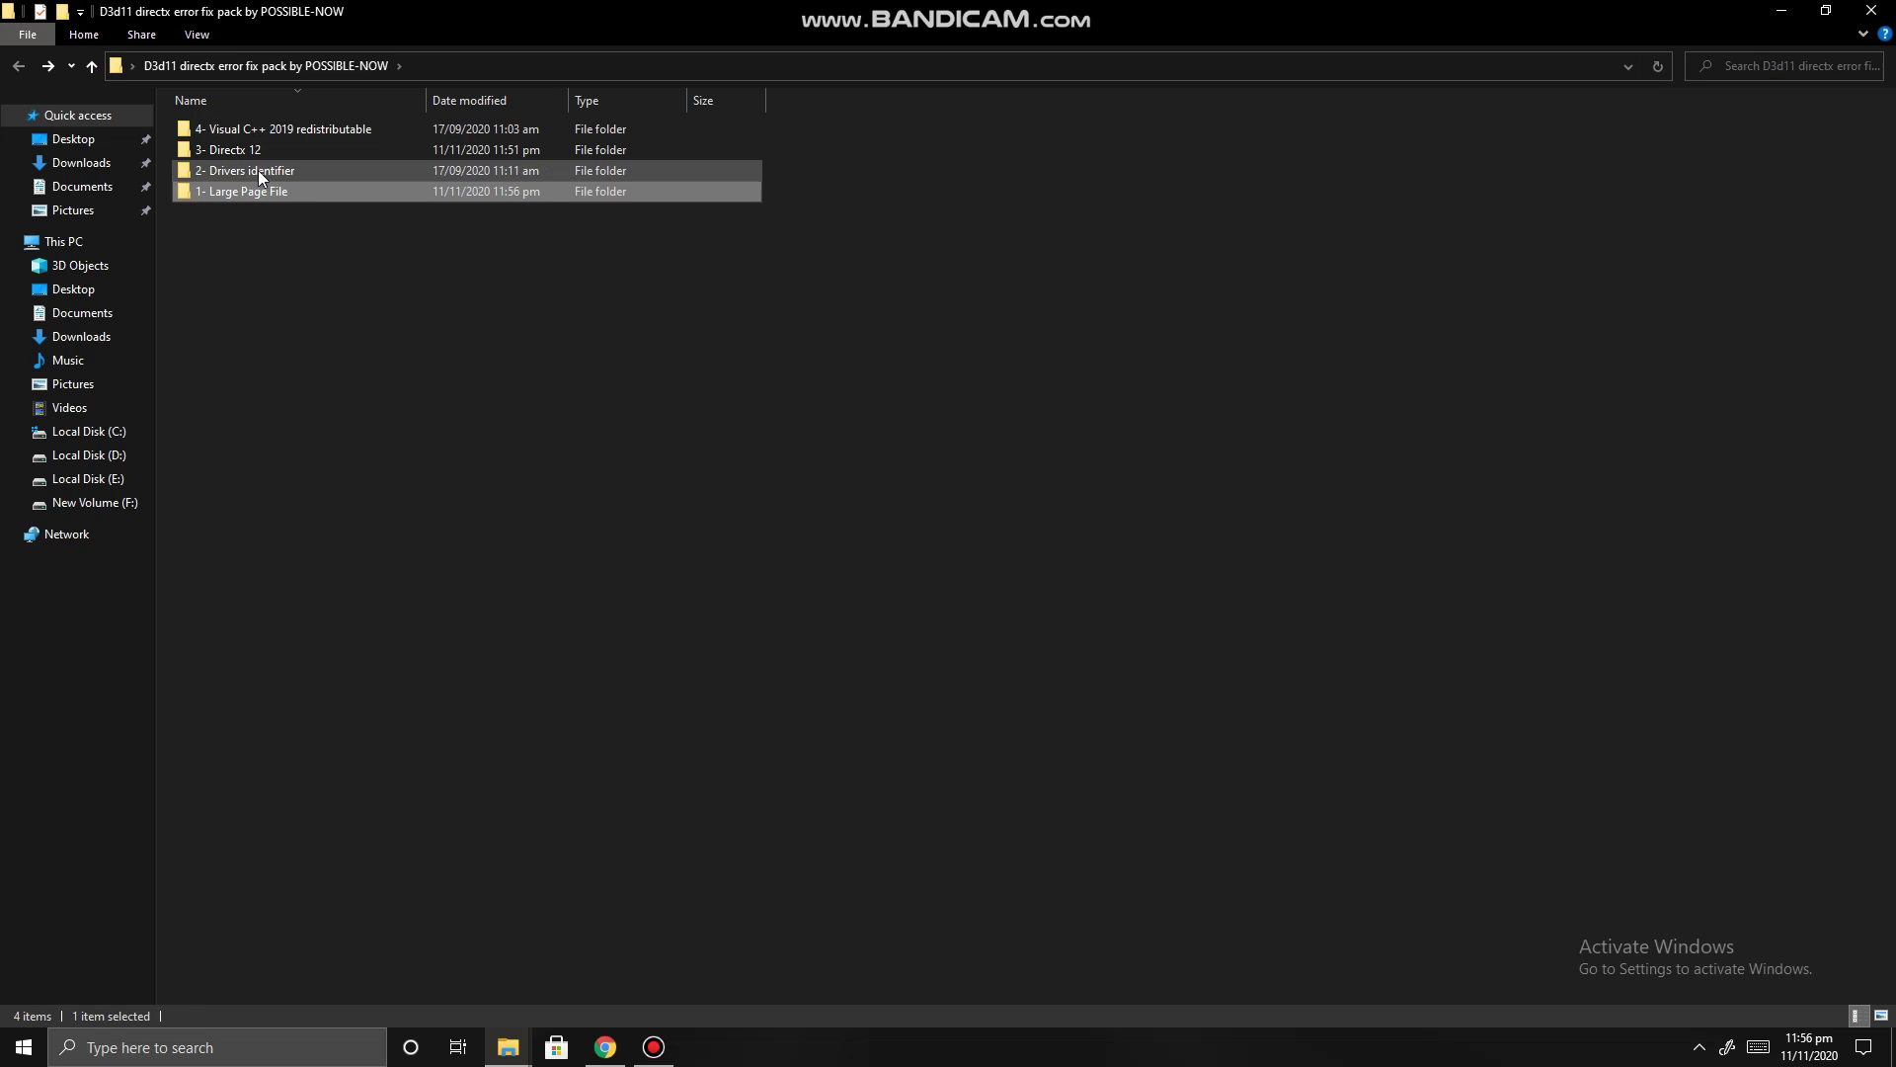
click(205, 151)
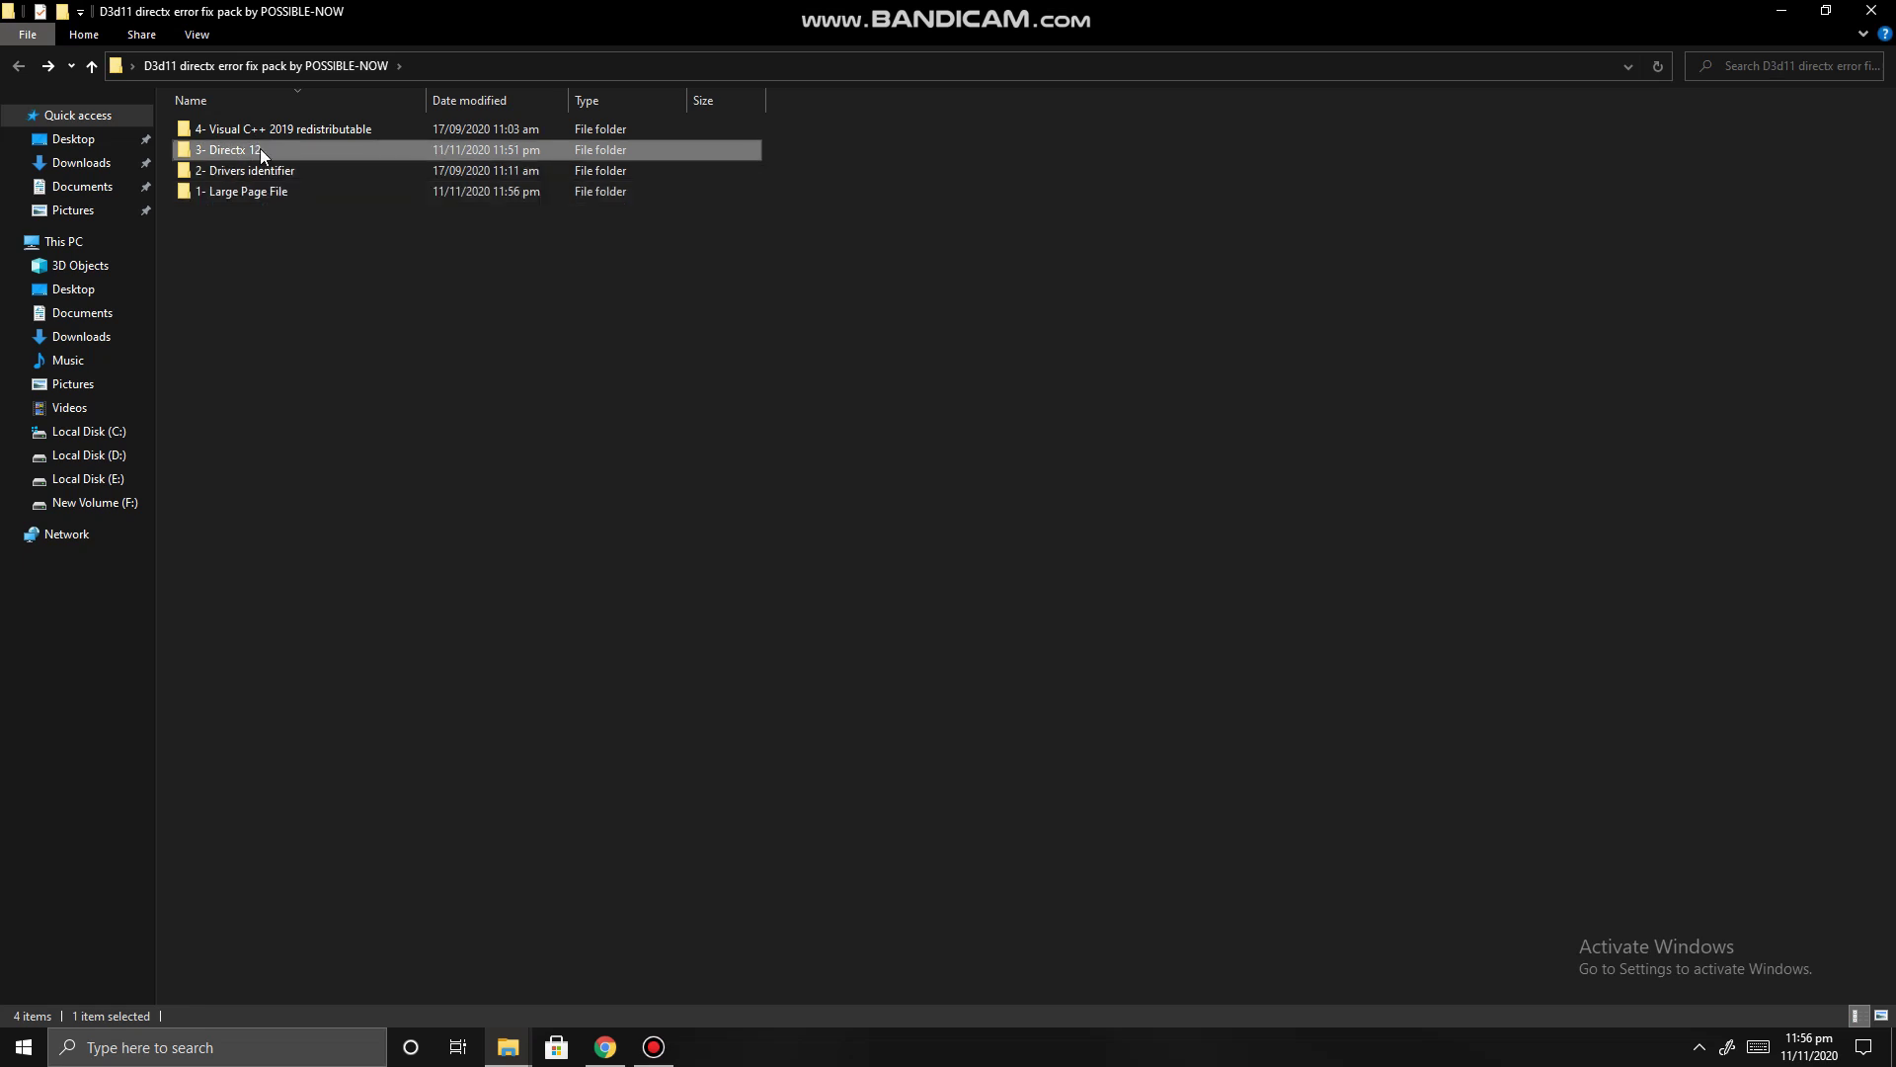
right_click(249, 147)
click(312, 159)
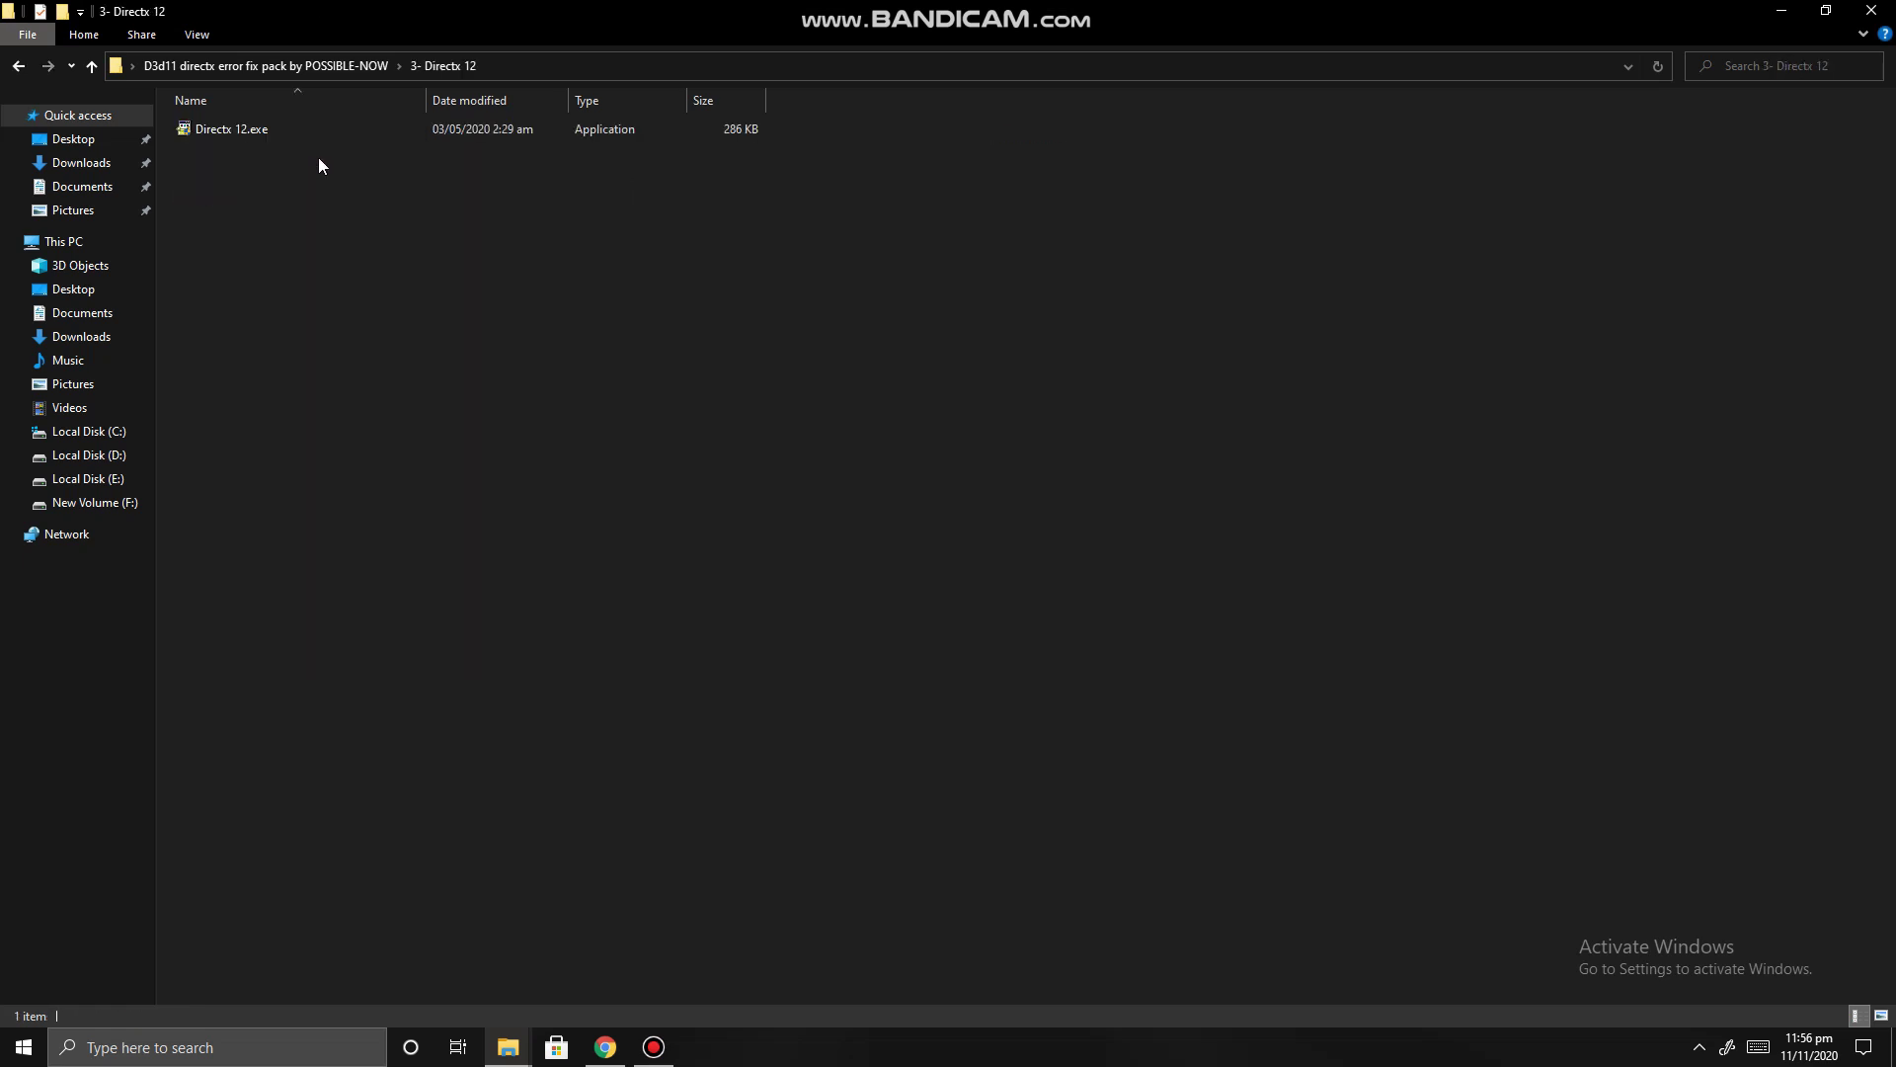
Step: Run Directx 12.exe through its setup wizard, accepting the agreement, dismiss the Bing Bar compatibility notice, finish the setup and refresh the folder
click(260, 140)
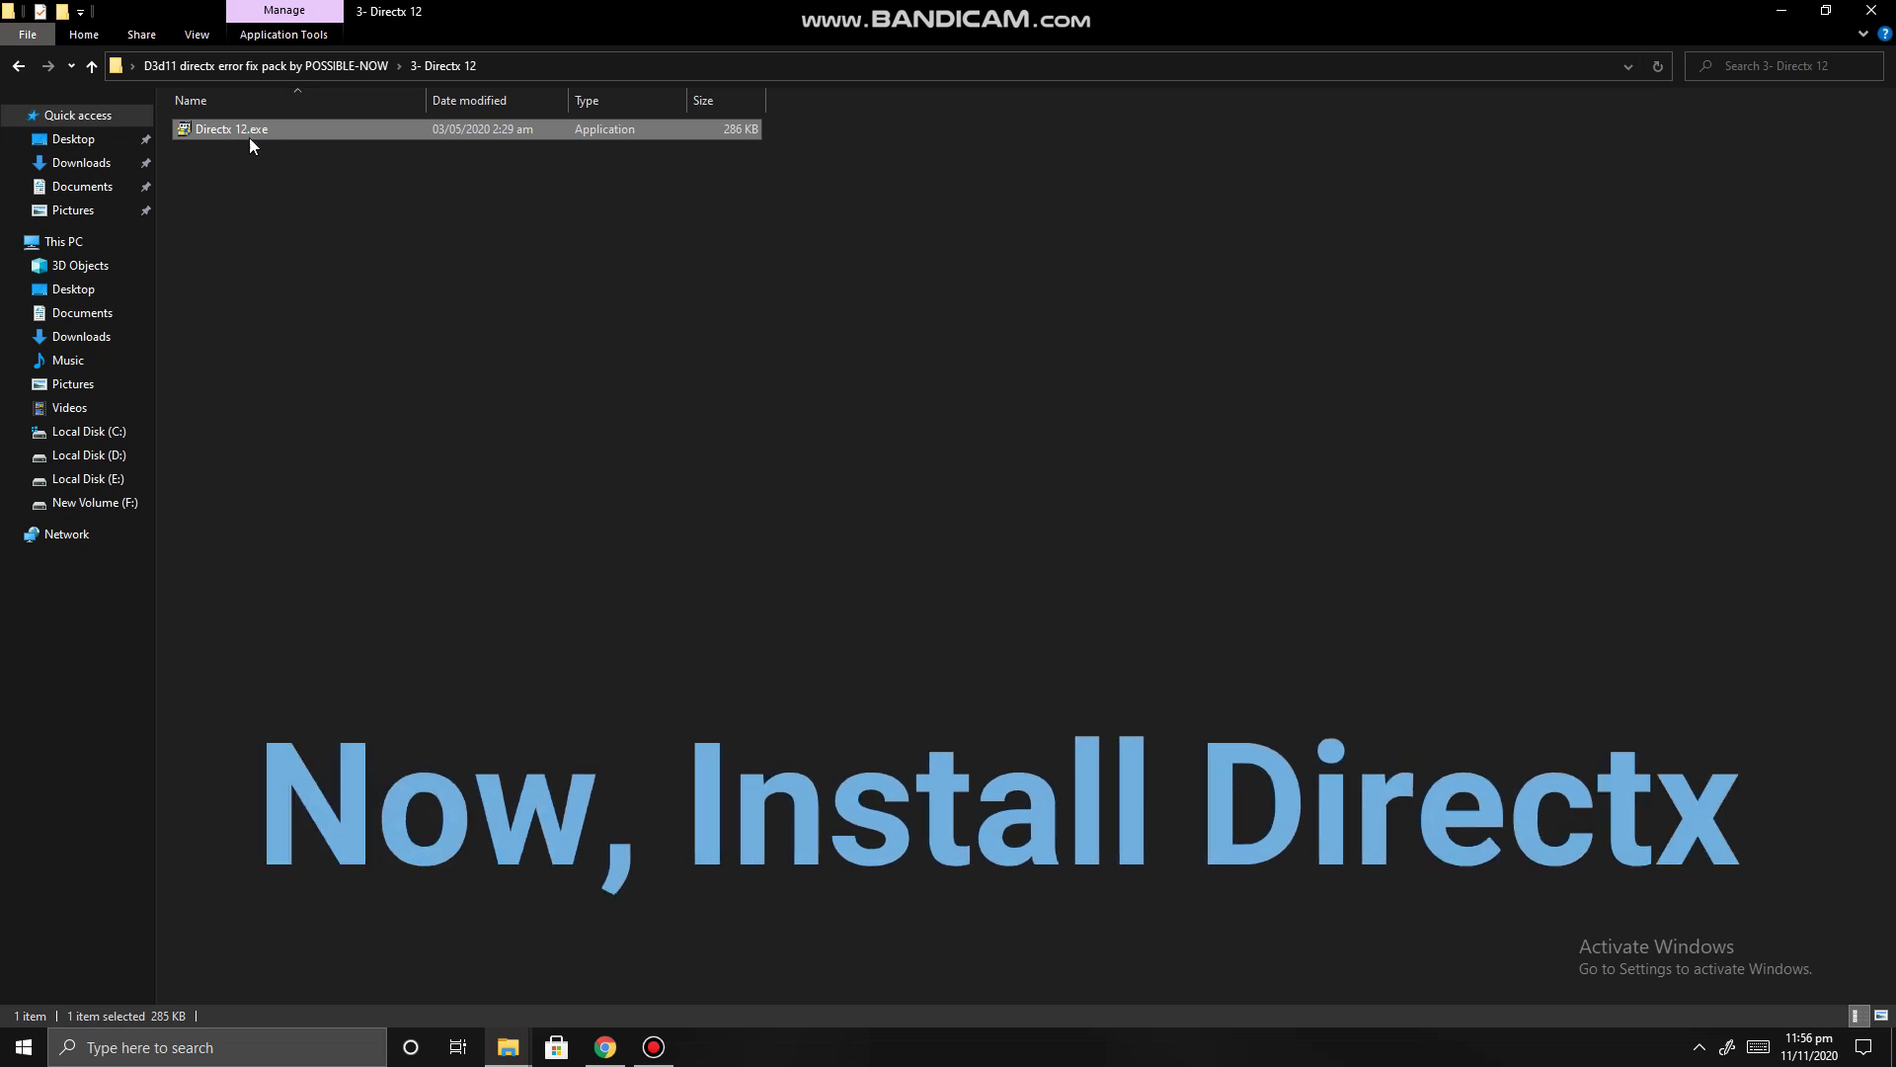
right_click(249, 145)
click(330, 150)
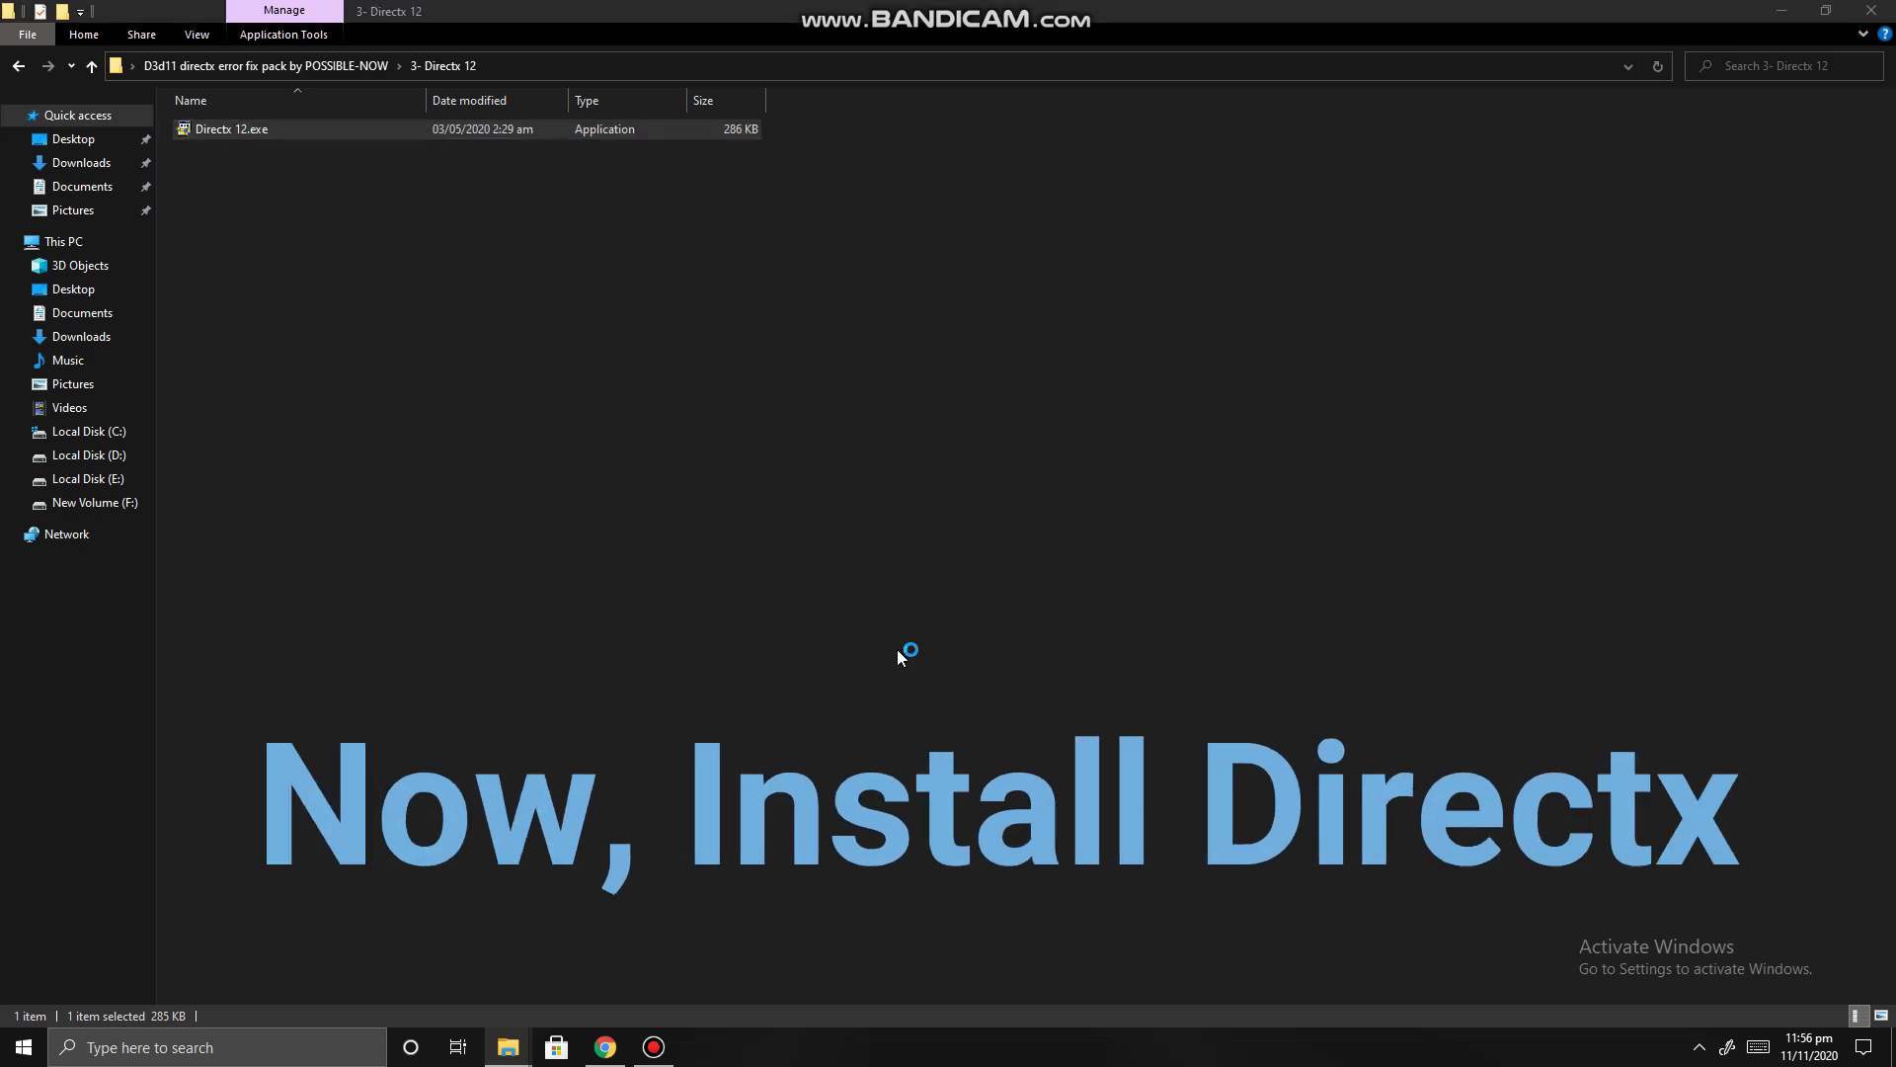
click(432, 493)
click(567, 560)
click(580, 561)
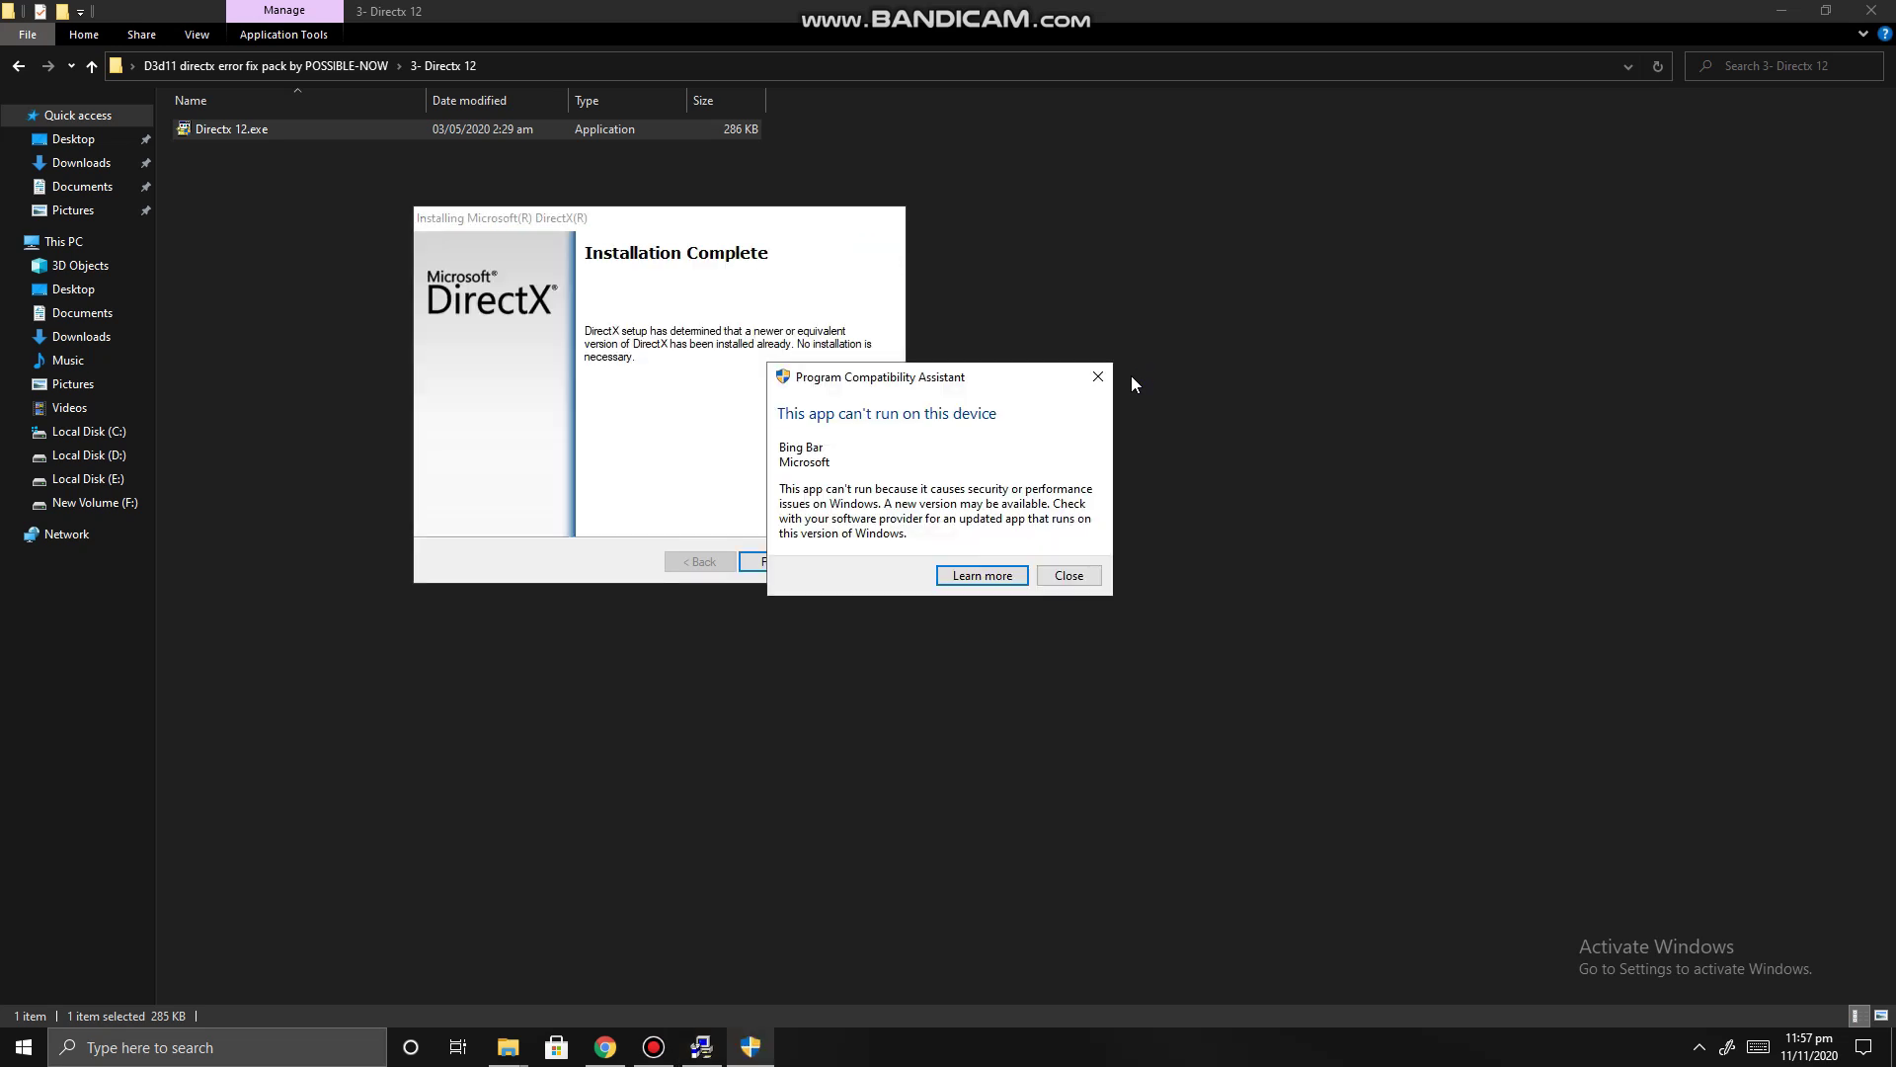
click(1057, 576)
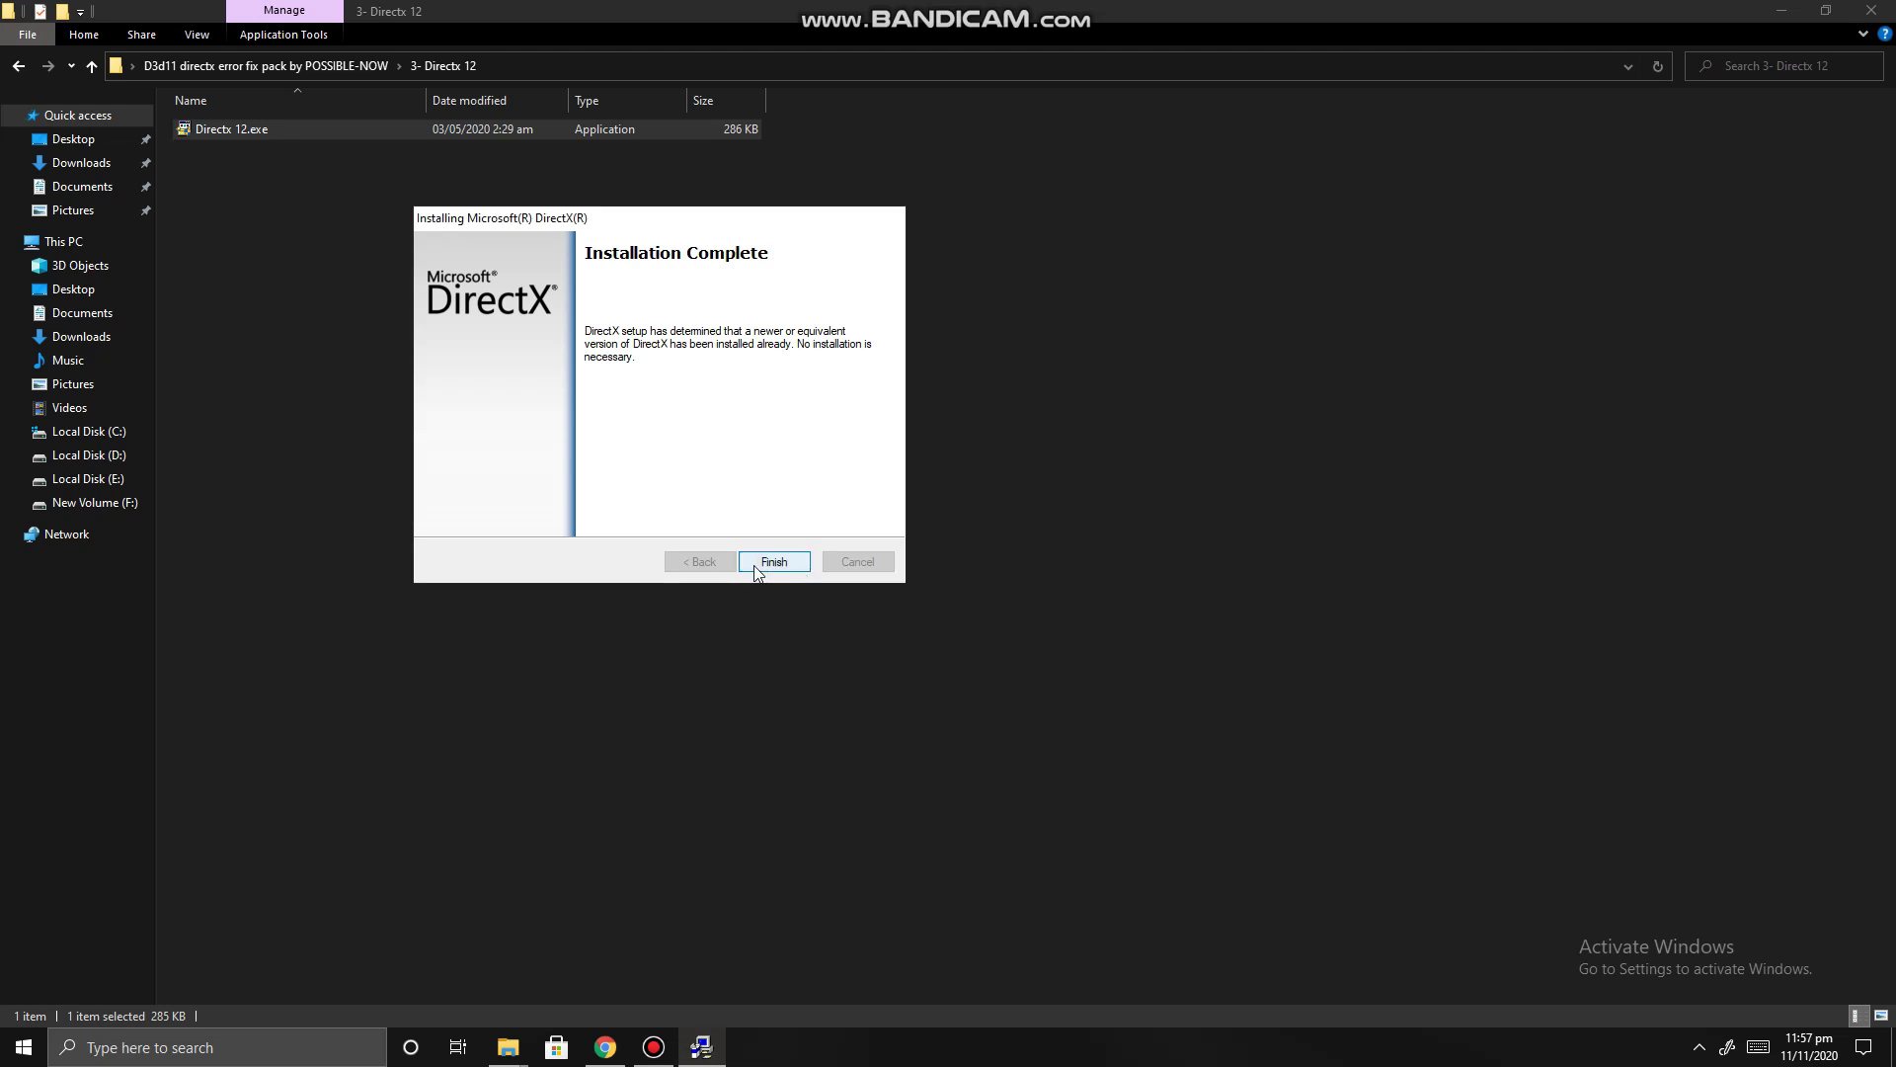
click(773, 561)
right_click(725, 269)
click(790, 353)
Step: Return to the fix pack folder and open its "2- Drivers identifier" subfolder
click(19, 66)
click(246, 170)
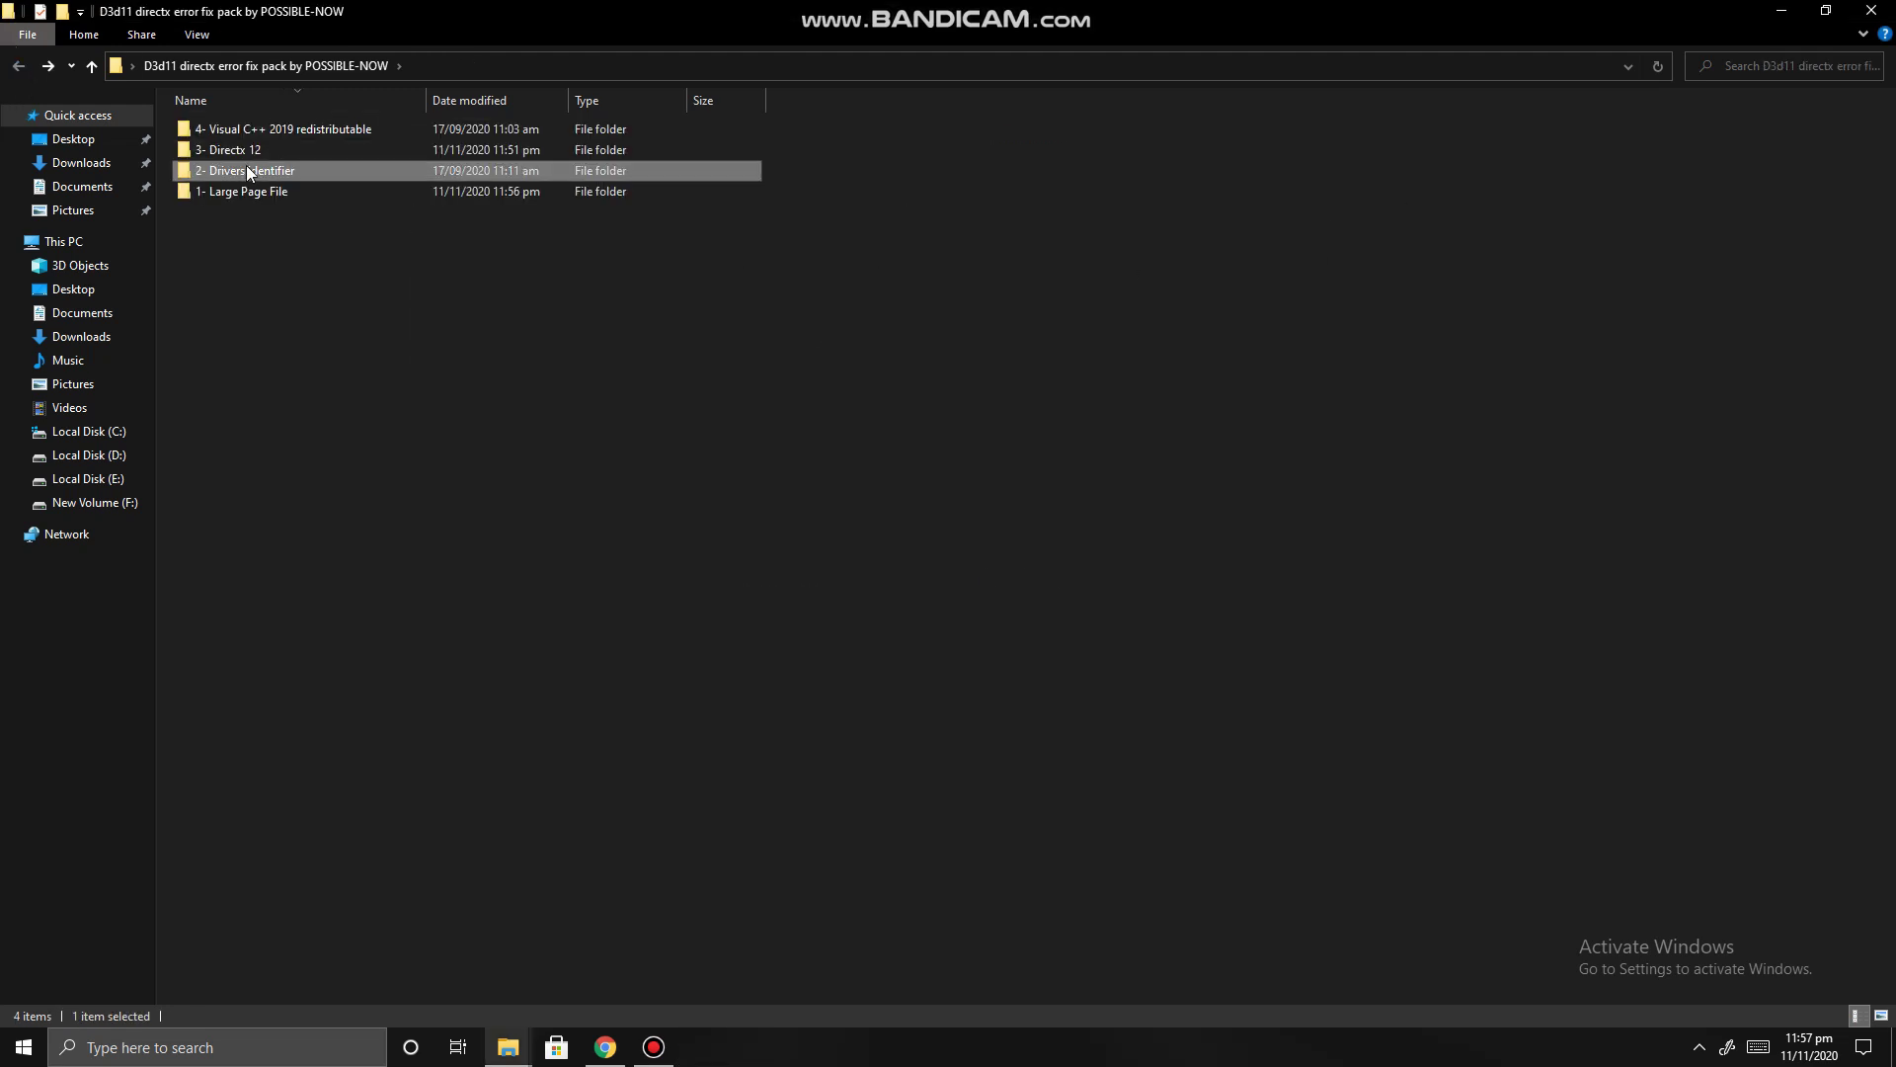
right_click(253, 168)
click(340, 184)
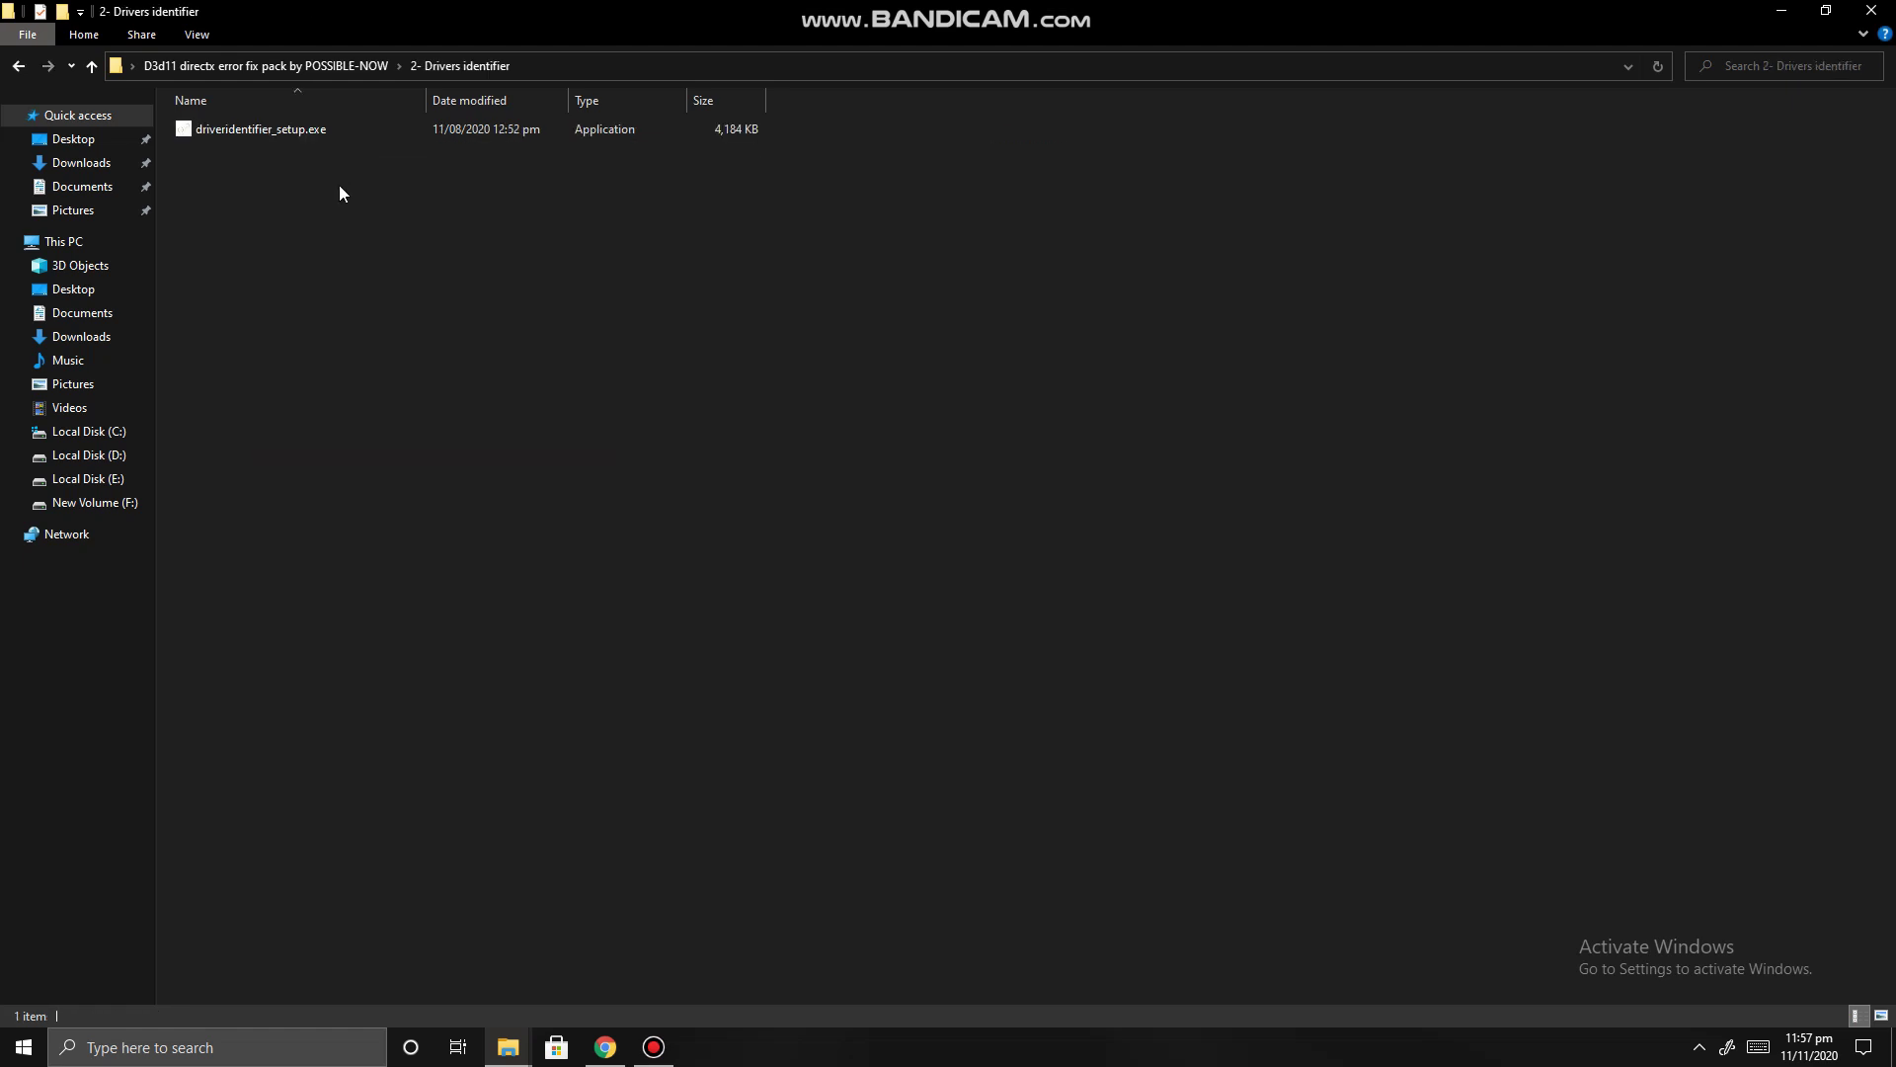
Step: Install DriverIdentifier from driveridentifier_setup.exe and start a driver scan
double_click(301, 133)
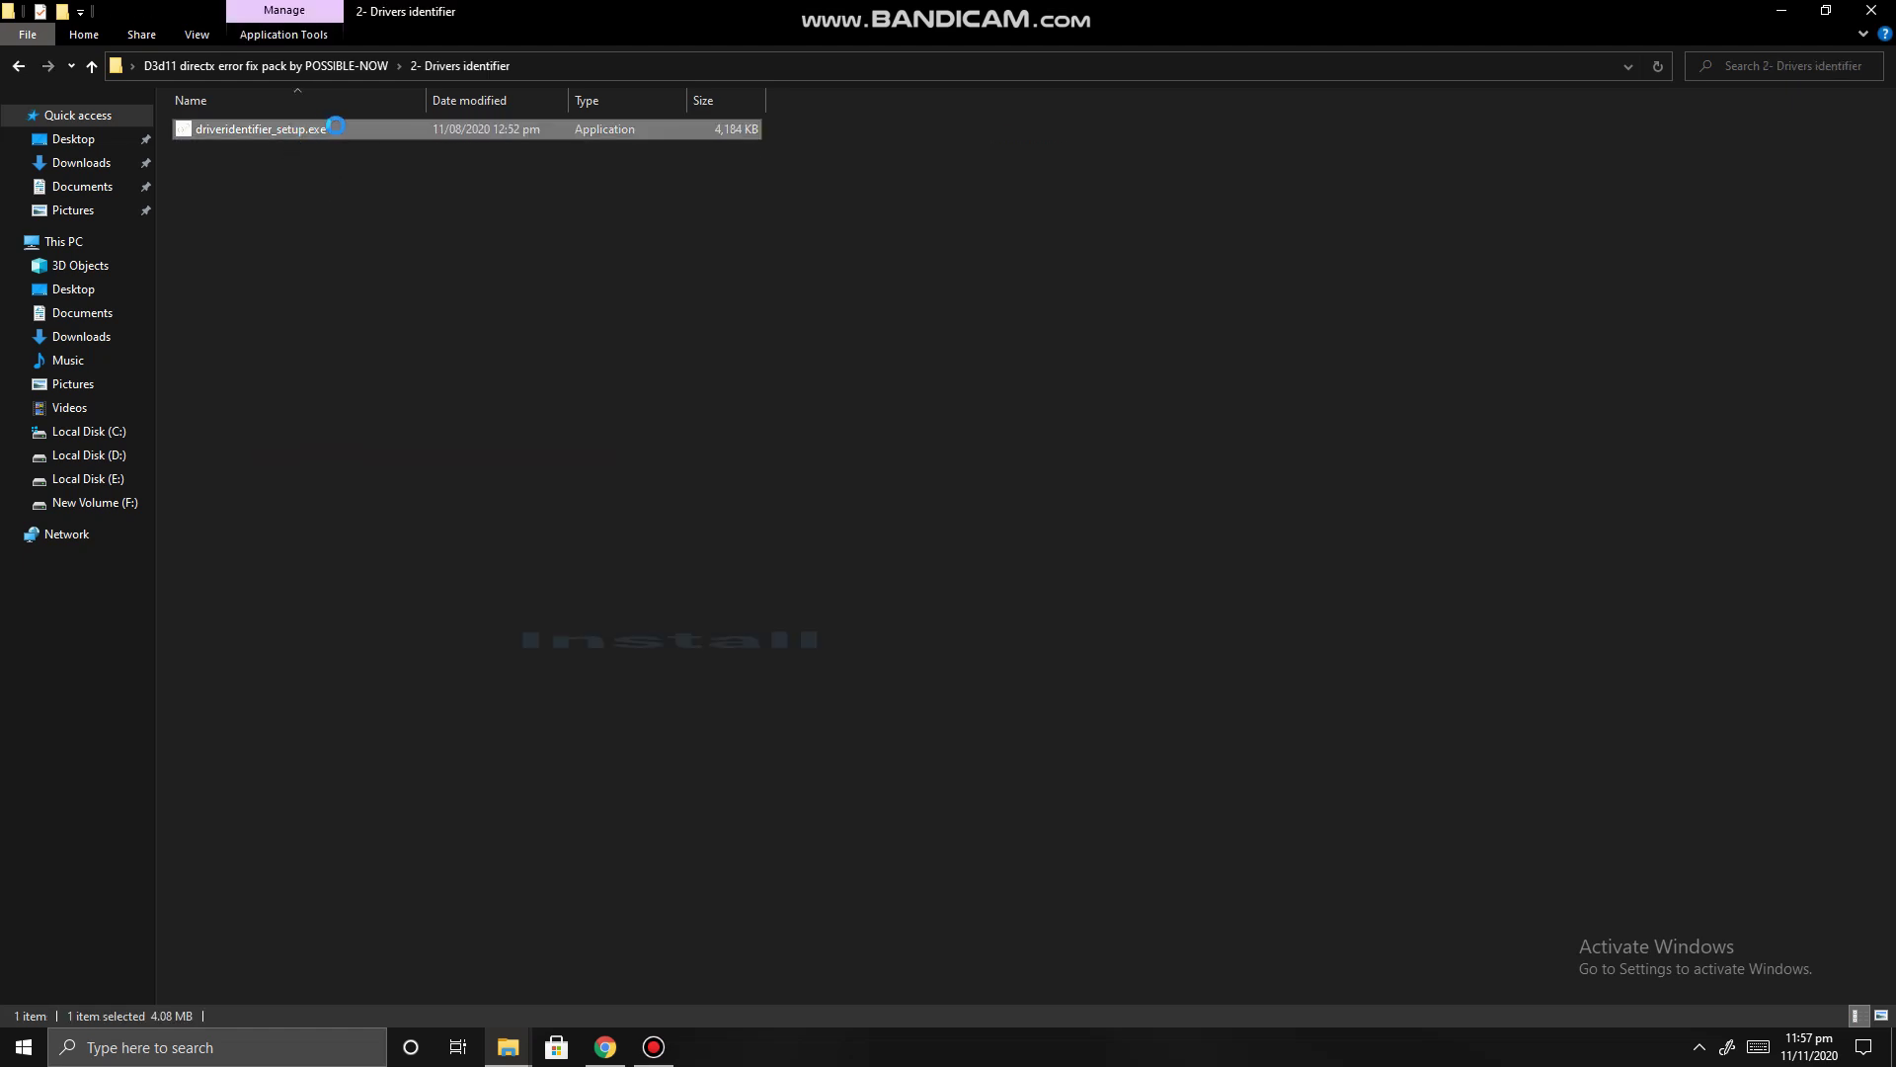
right_click(306, 139)
click(338, 152)
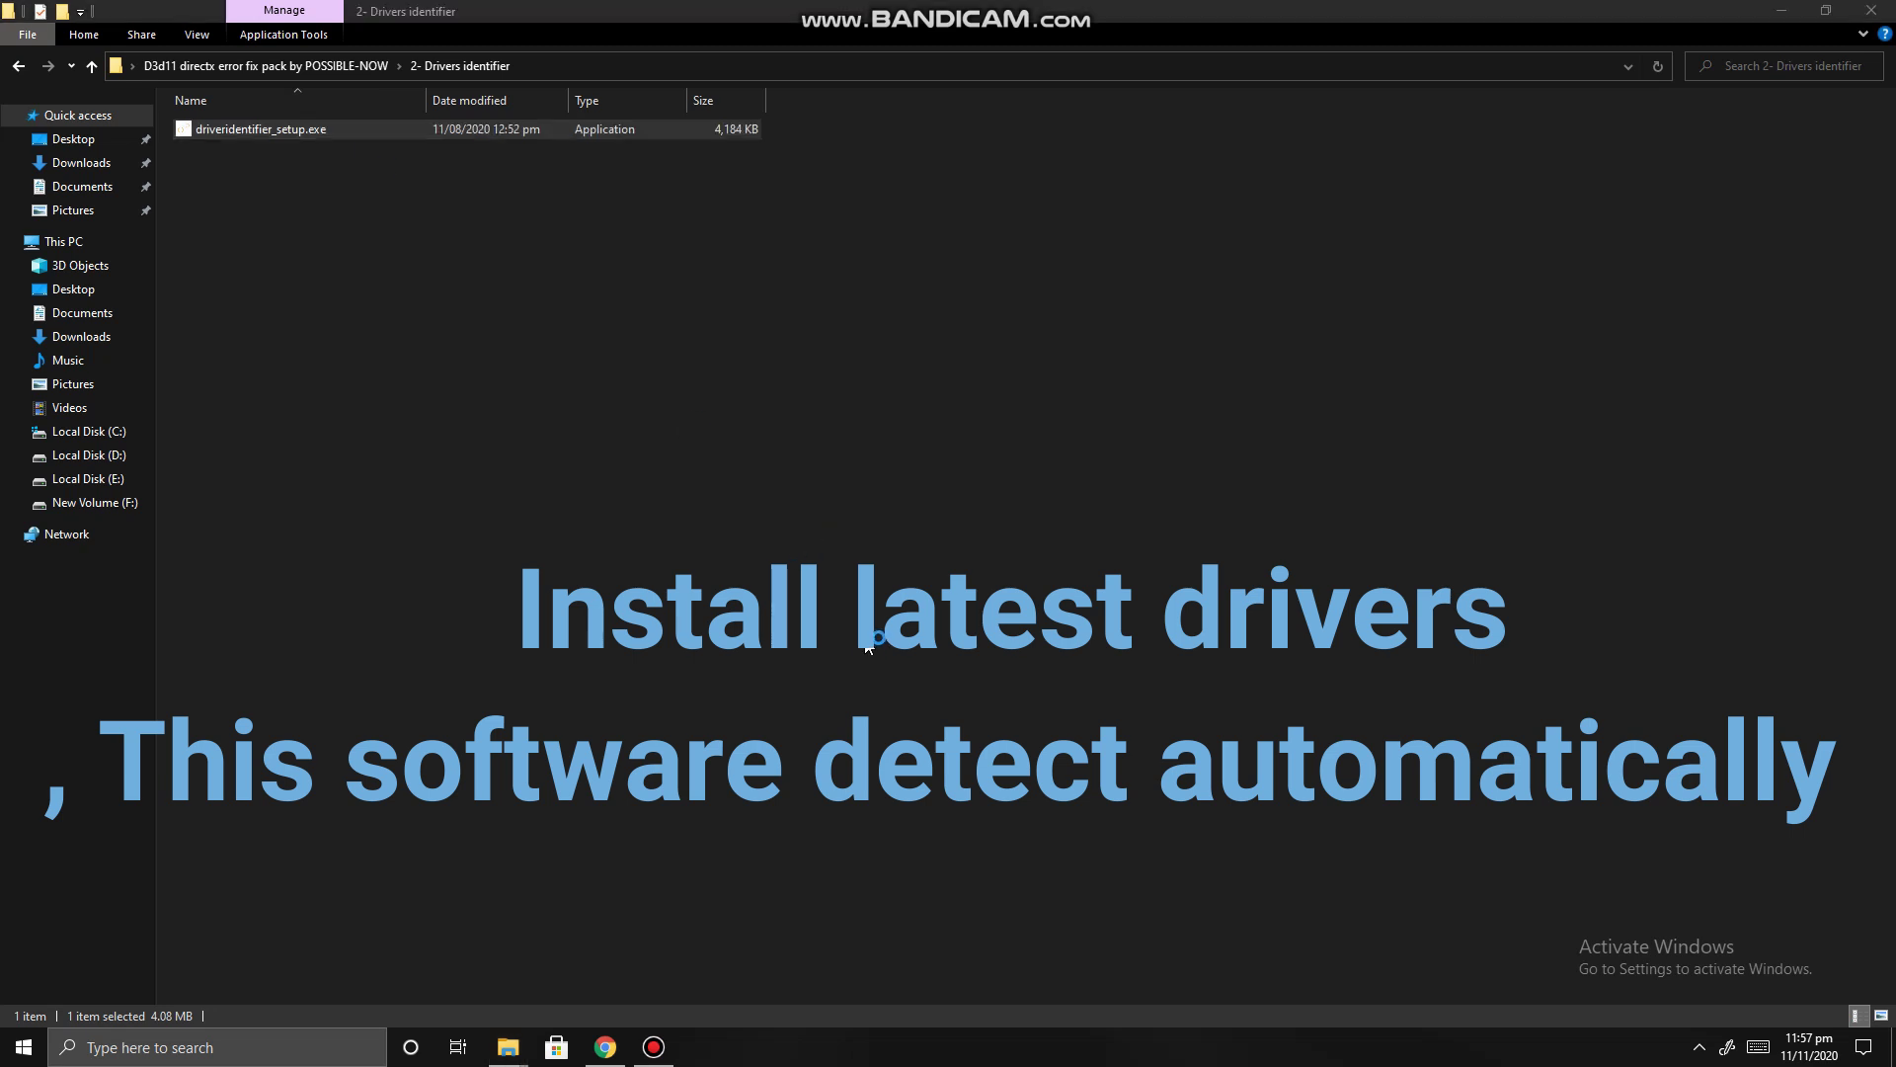
click(769, 515)
click(1051, 577)
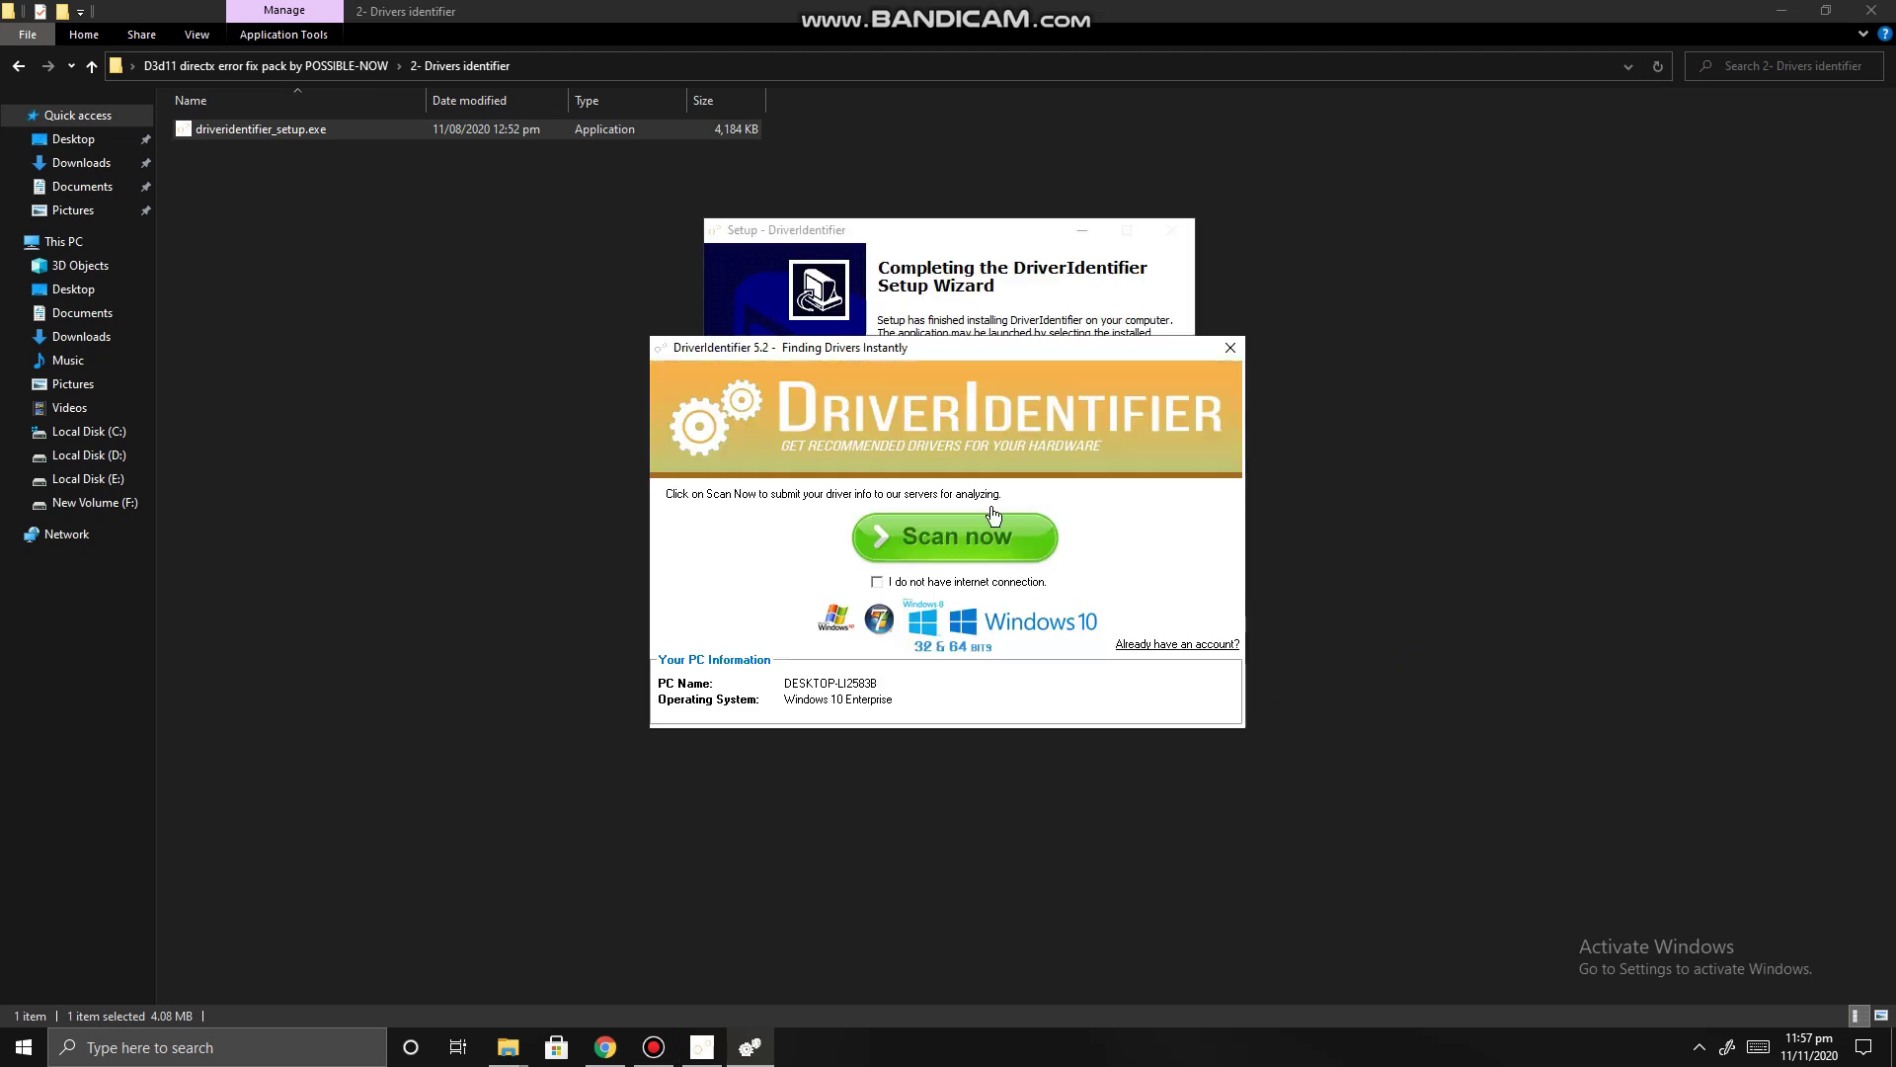
click(945, 546)
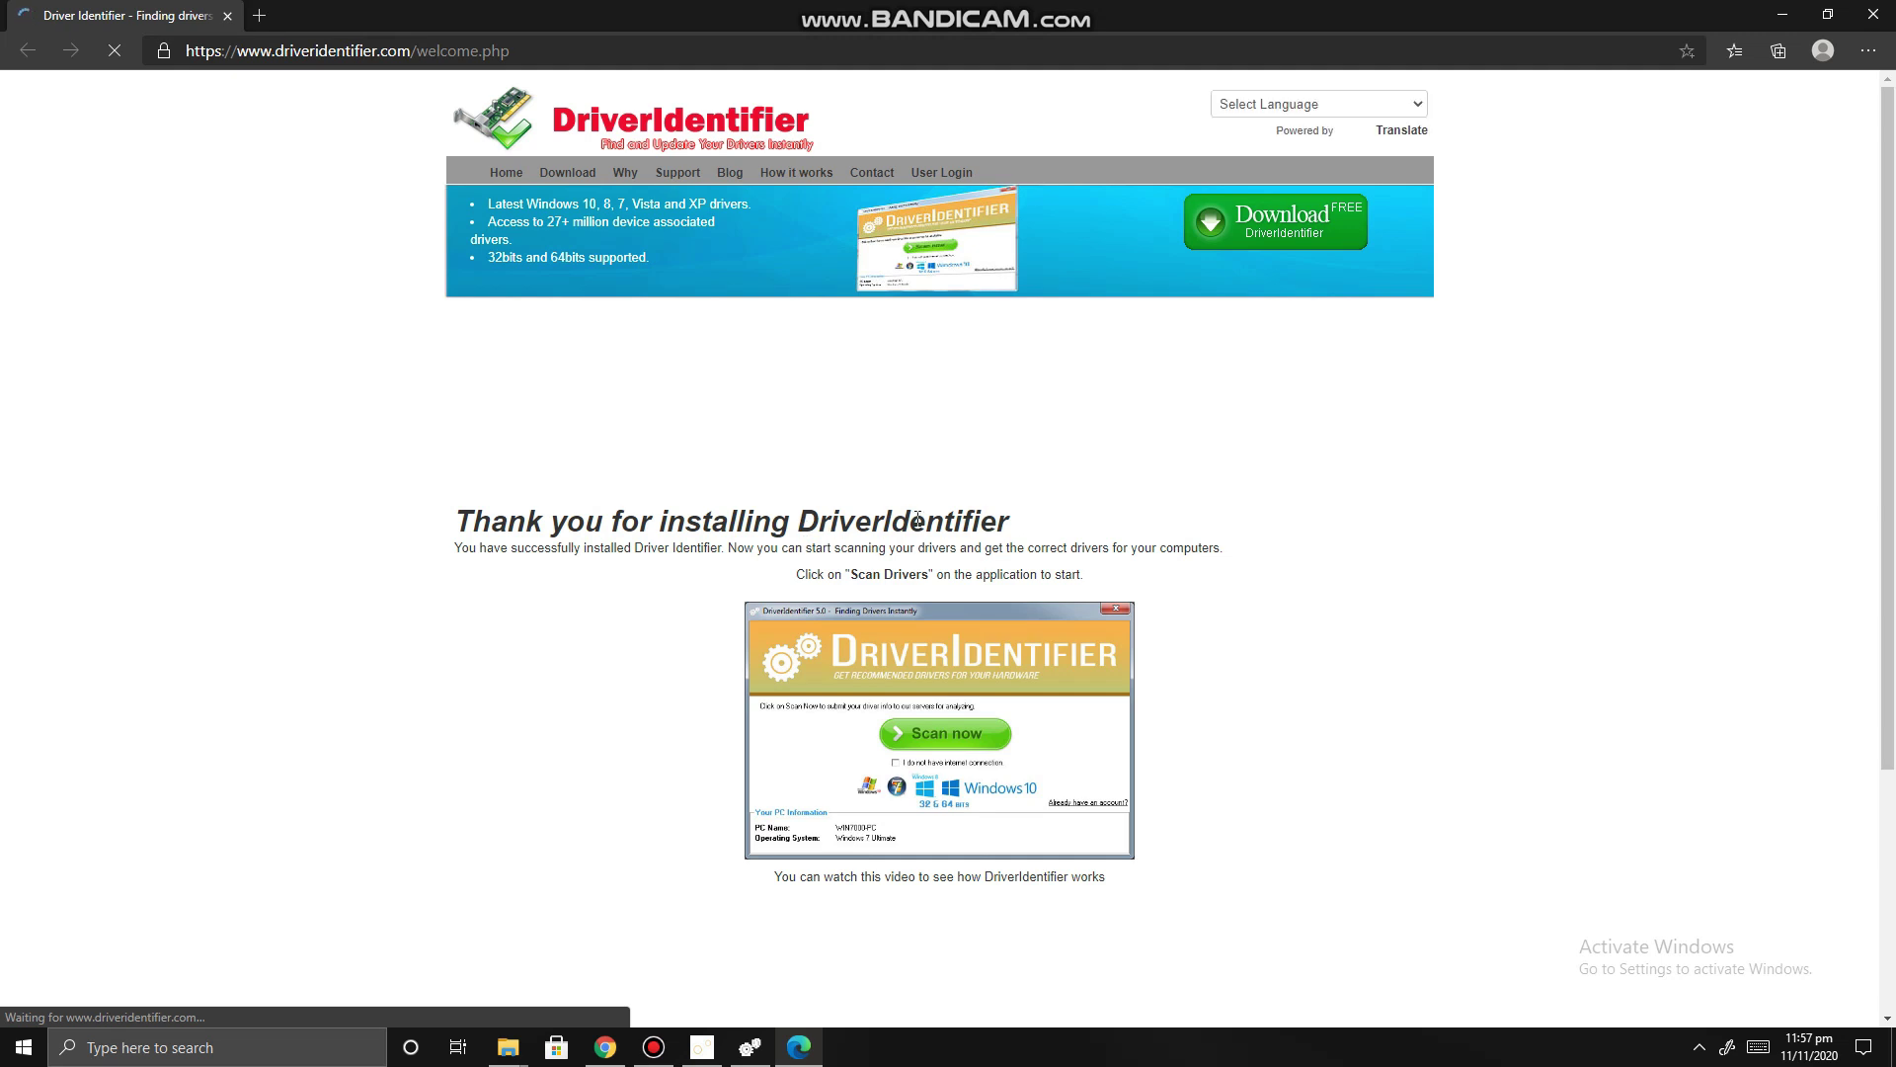
drag(1047, 533, 456, 524)
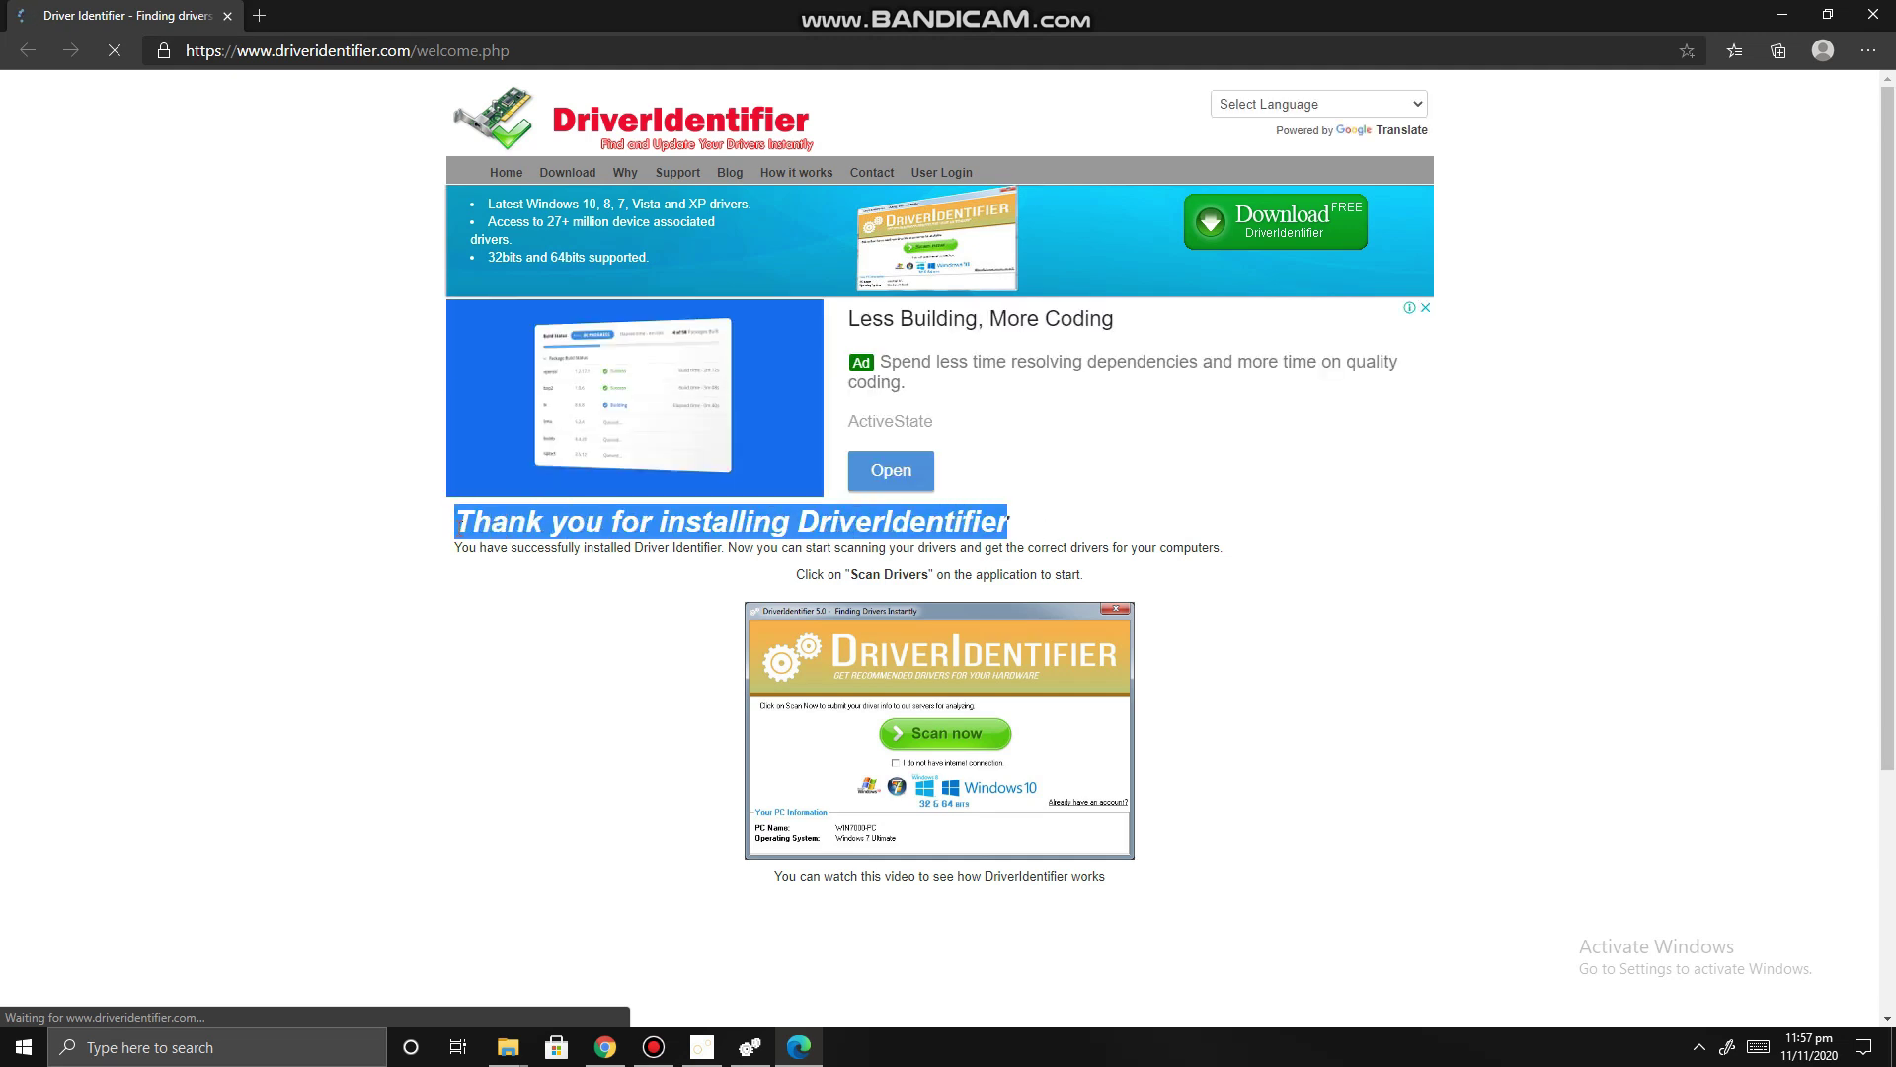
Step: Close the DriverIdentifier welcome page and scanner window, finish its setup wizard, and refresh the folder
click(1874, 15)
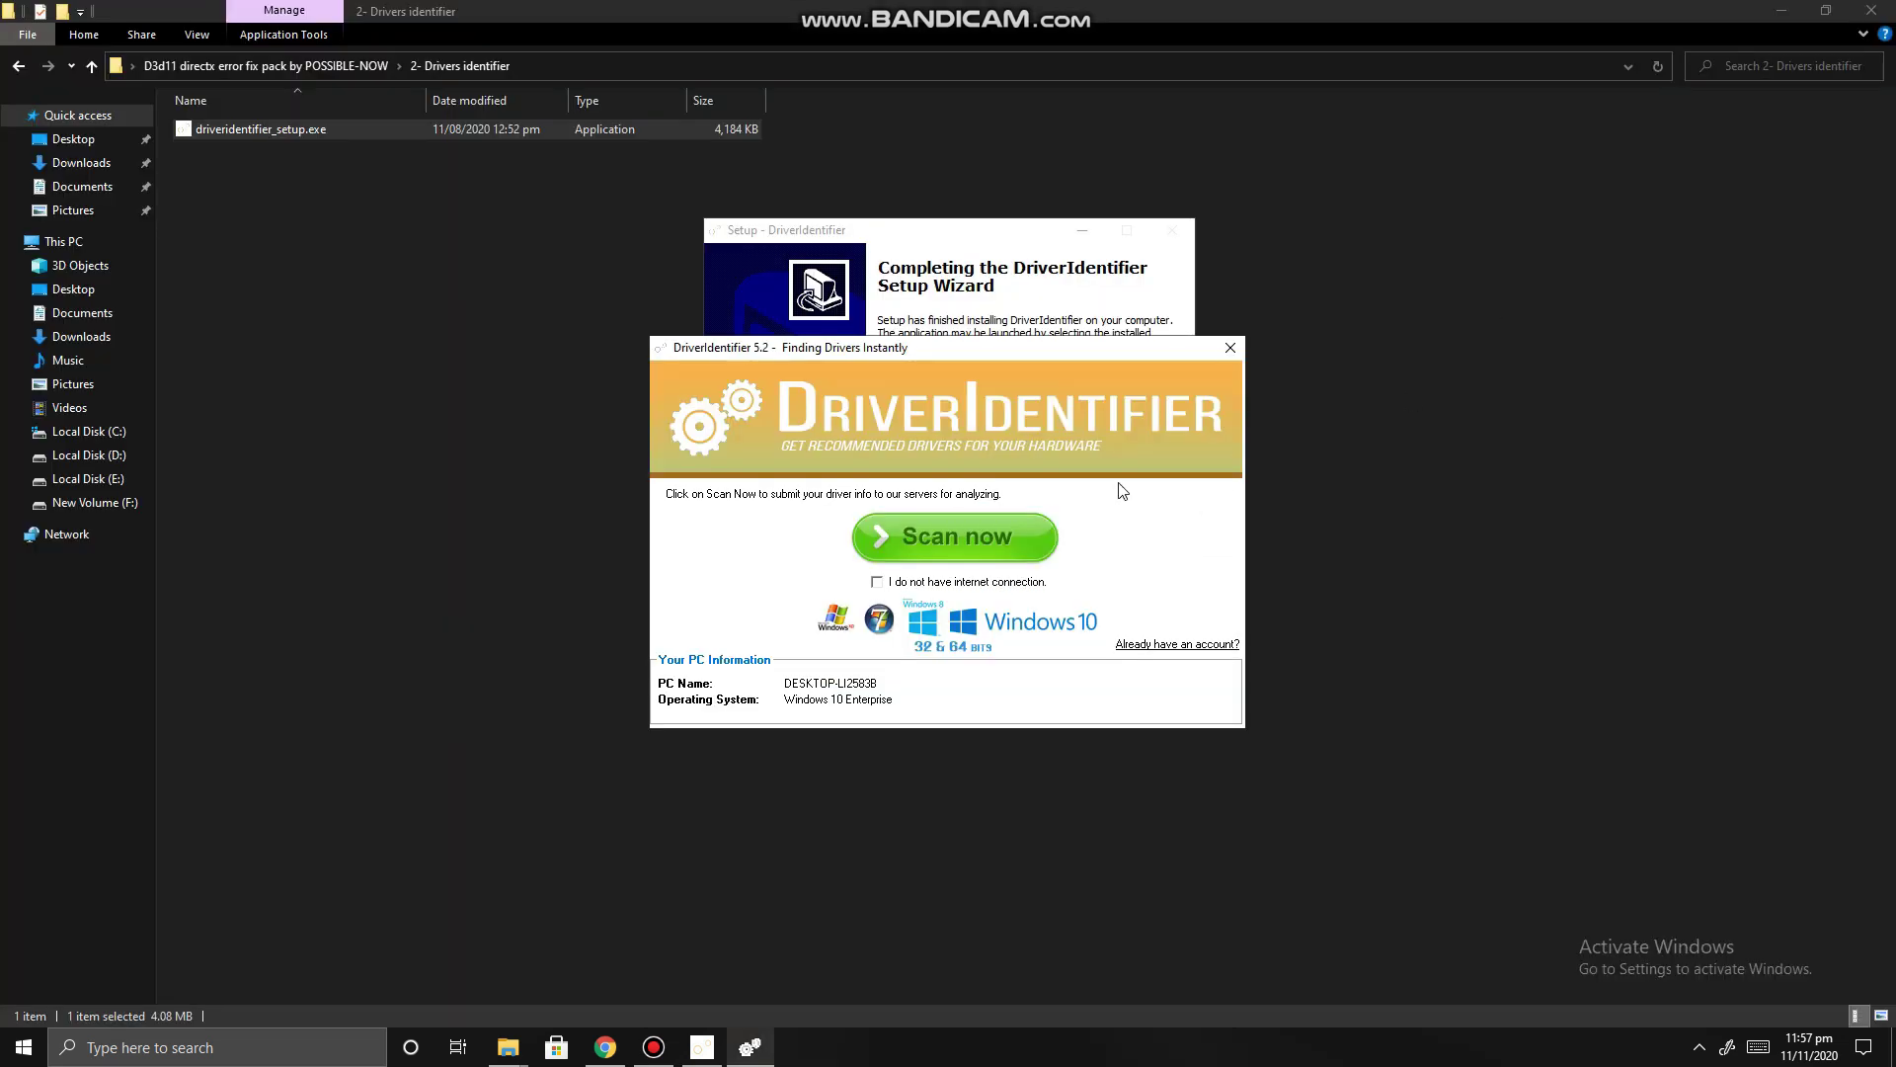
click(1234, 349)
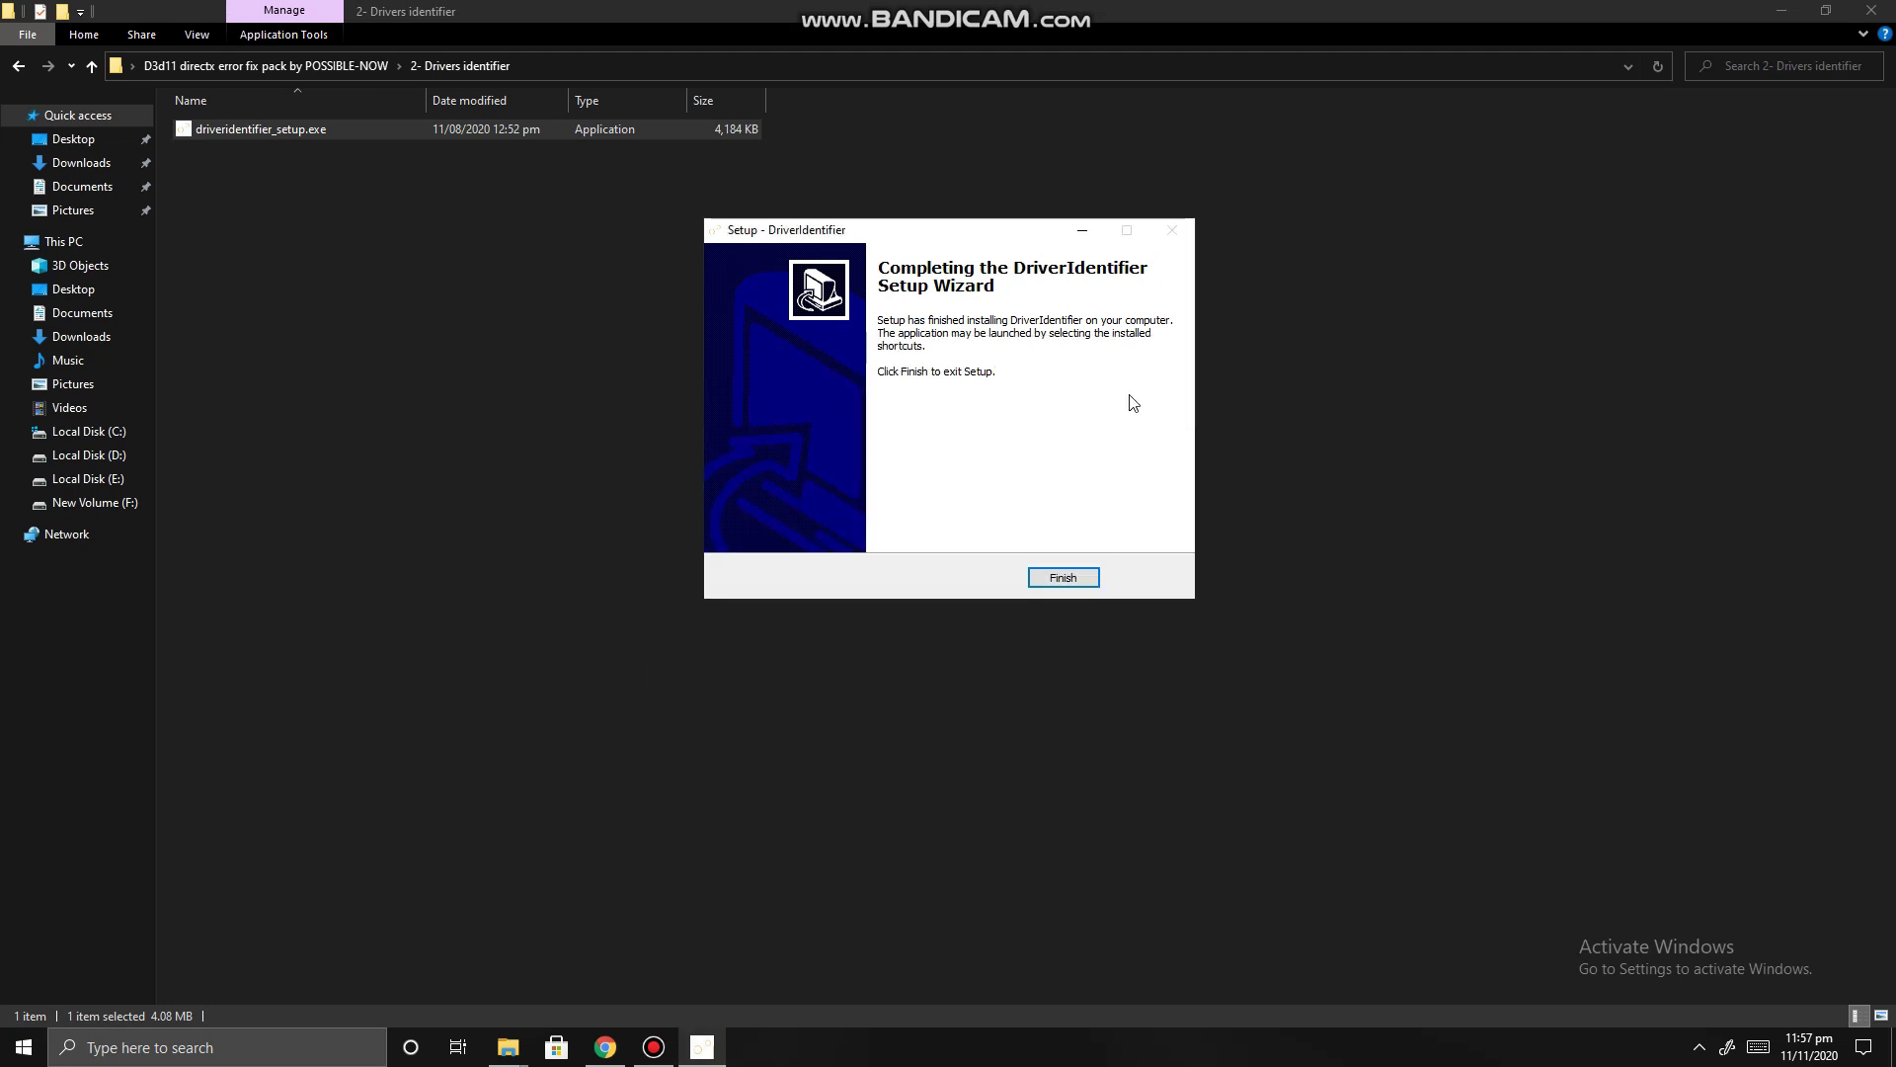
click(1063, 579)
right_click(389, 222)
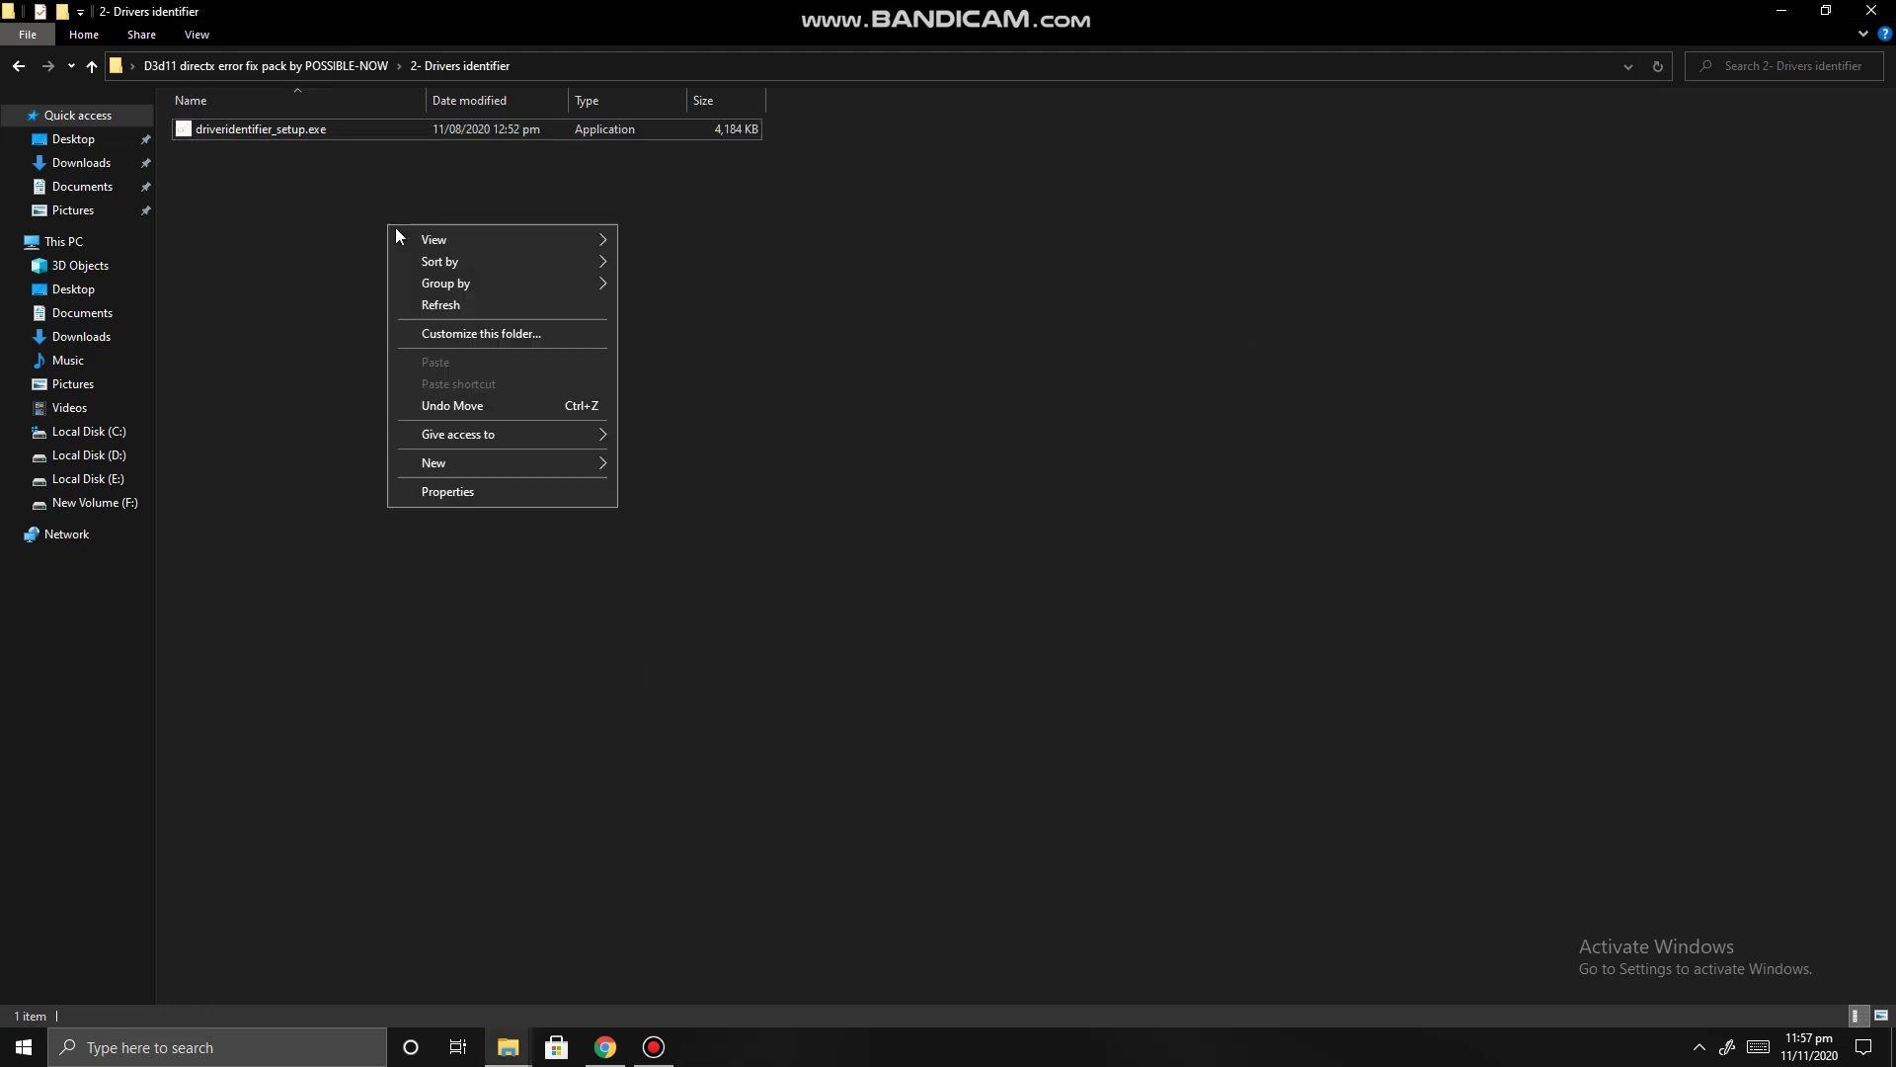
click(436, 299)
Step: Return to the fix pack folder, refresh it, and open its "4- Visual C++ 2019 redistributable" subfolder
click(18, 65)
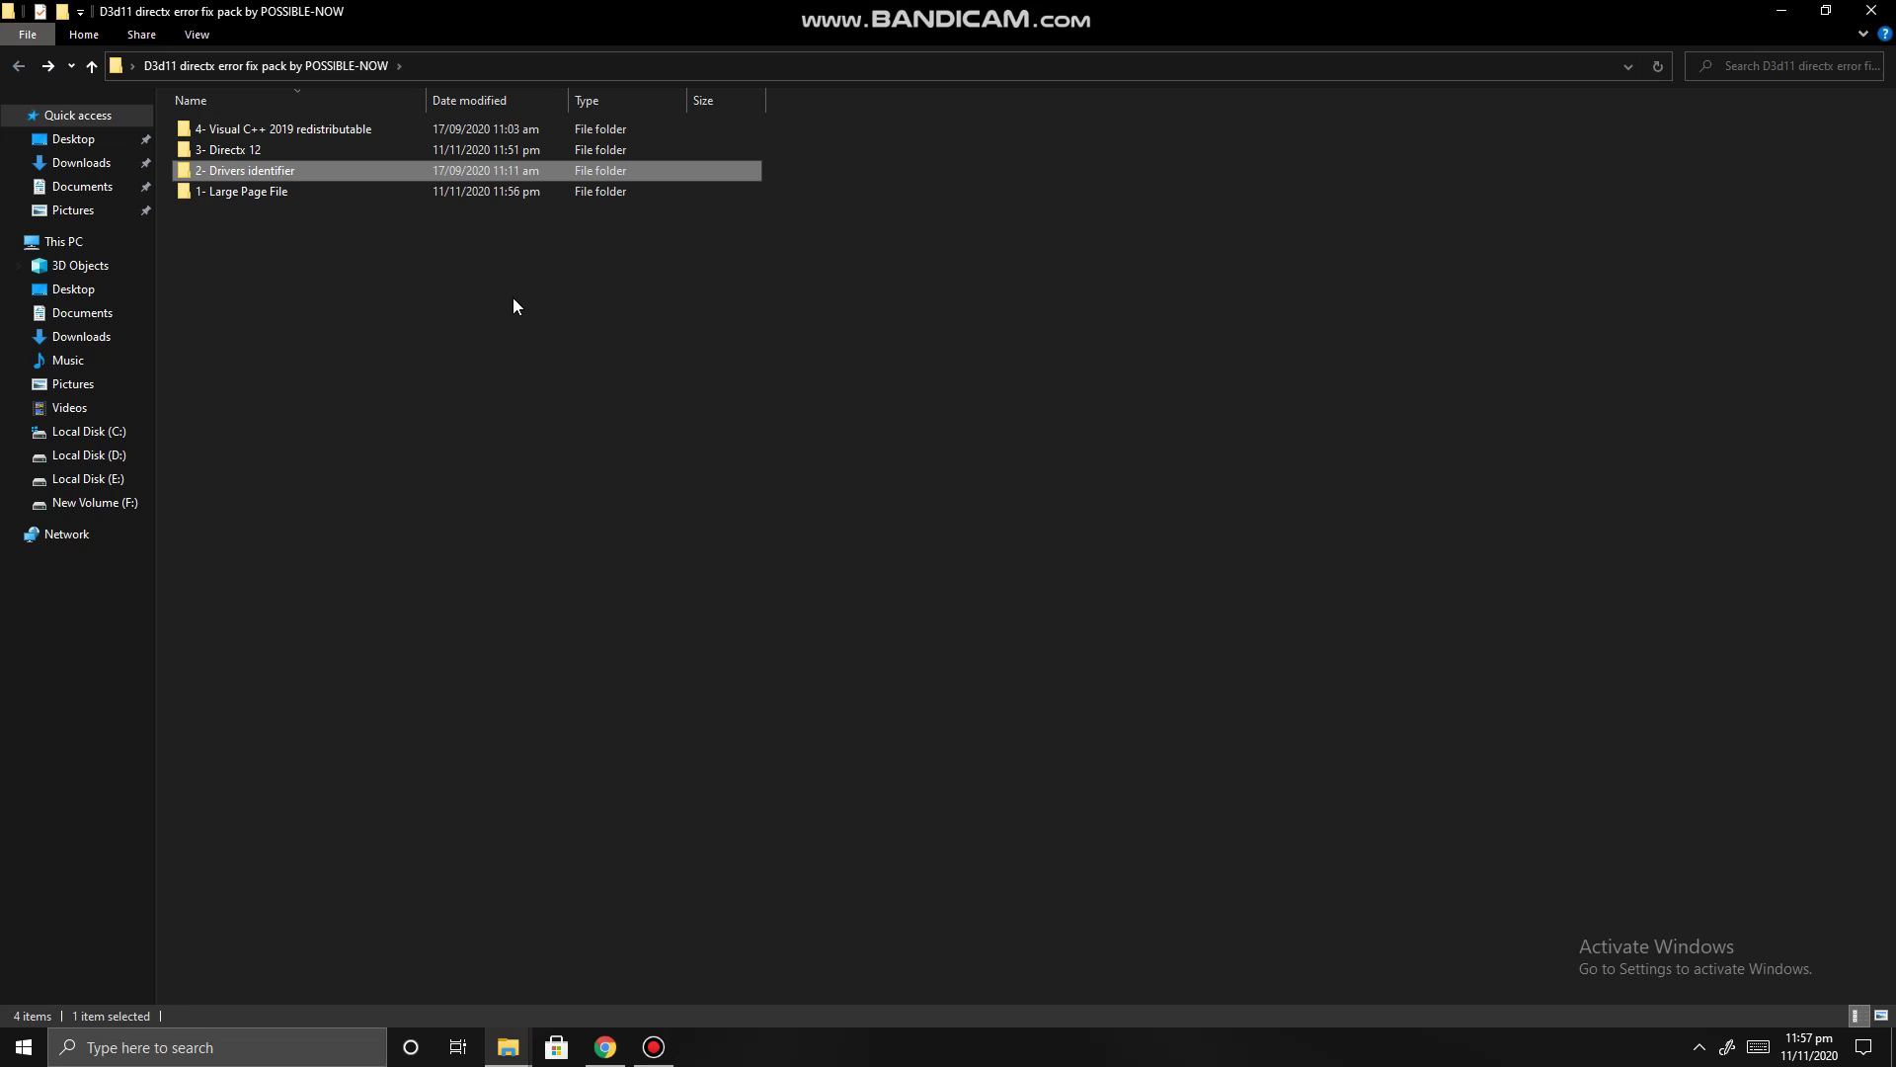
right_click(405, 246)
click(446, 322)
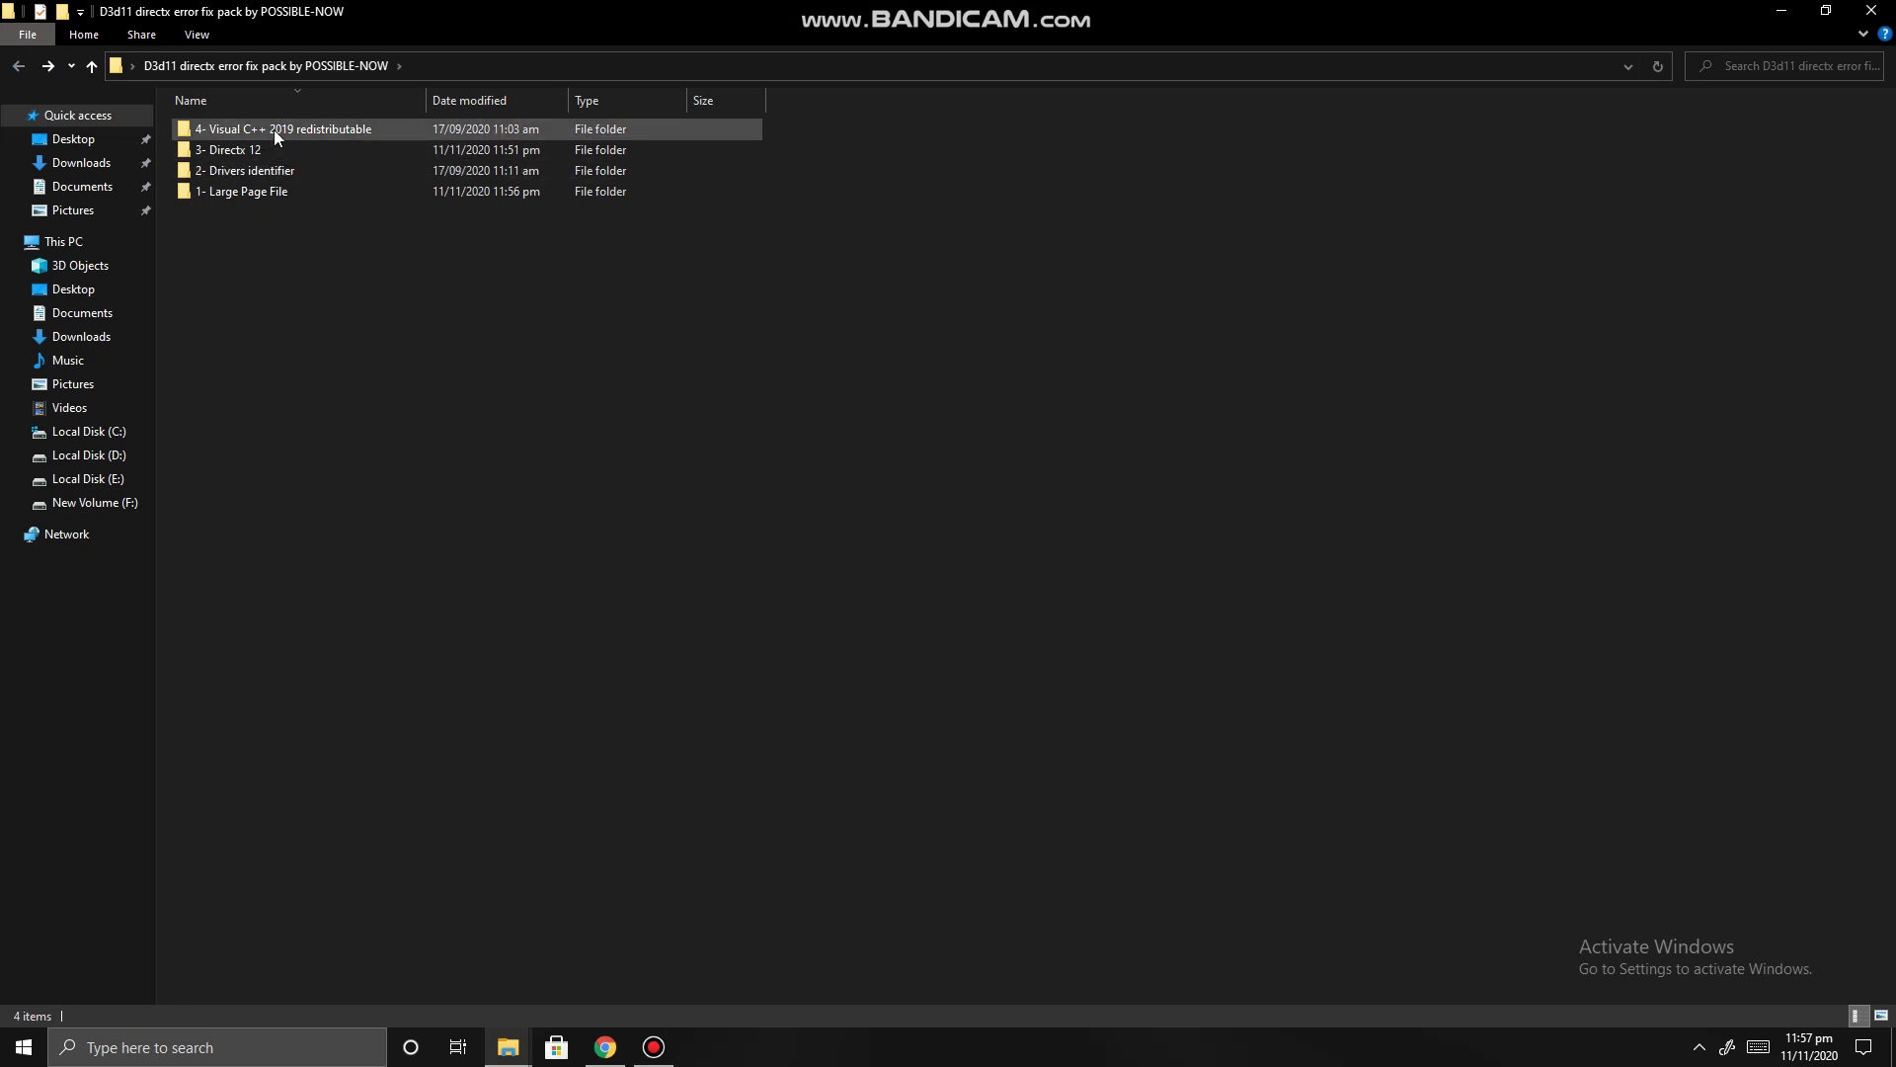
right_click(274, 128)
click(375, 145)
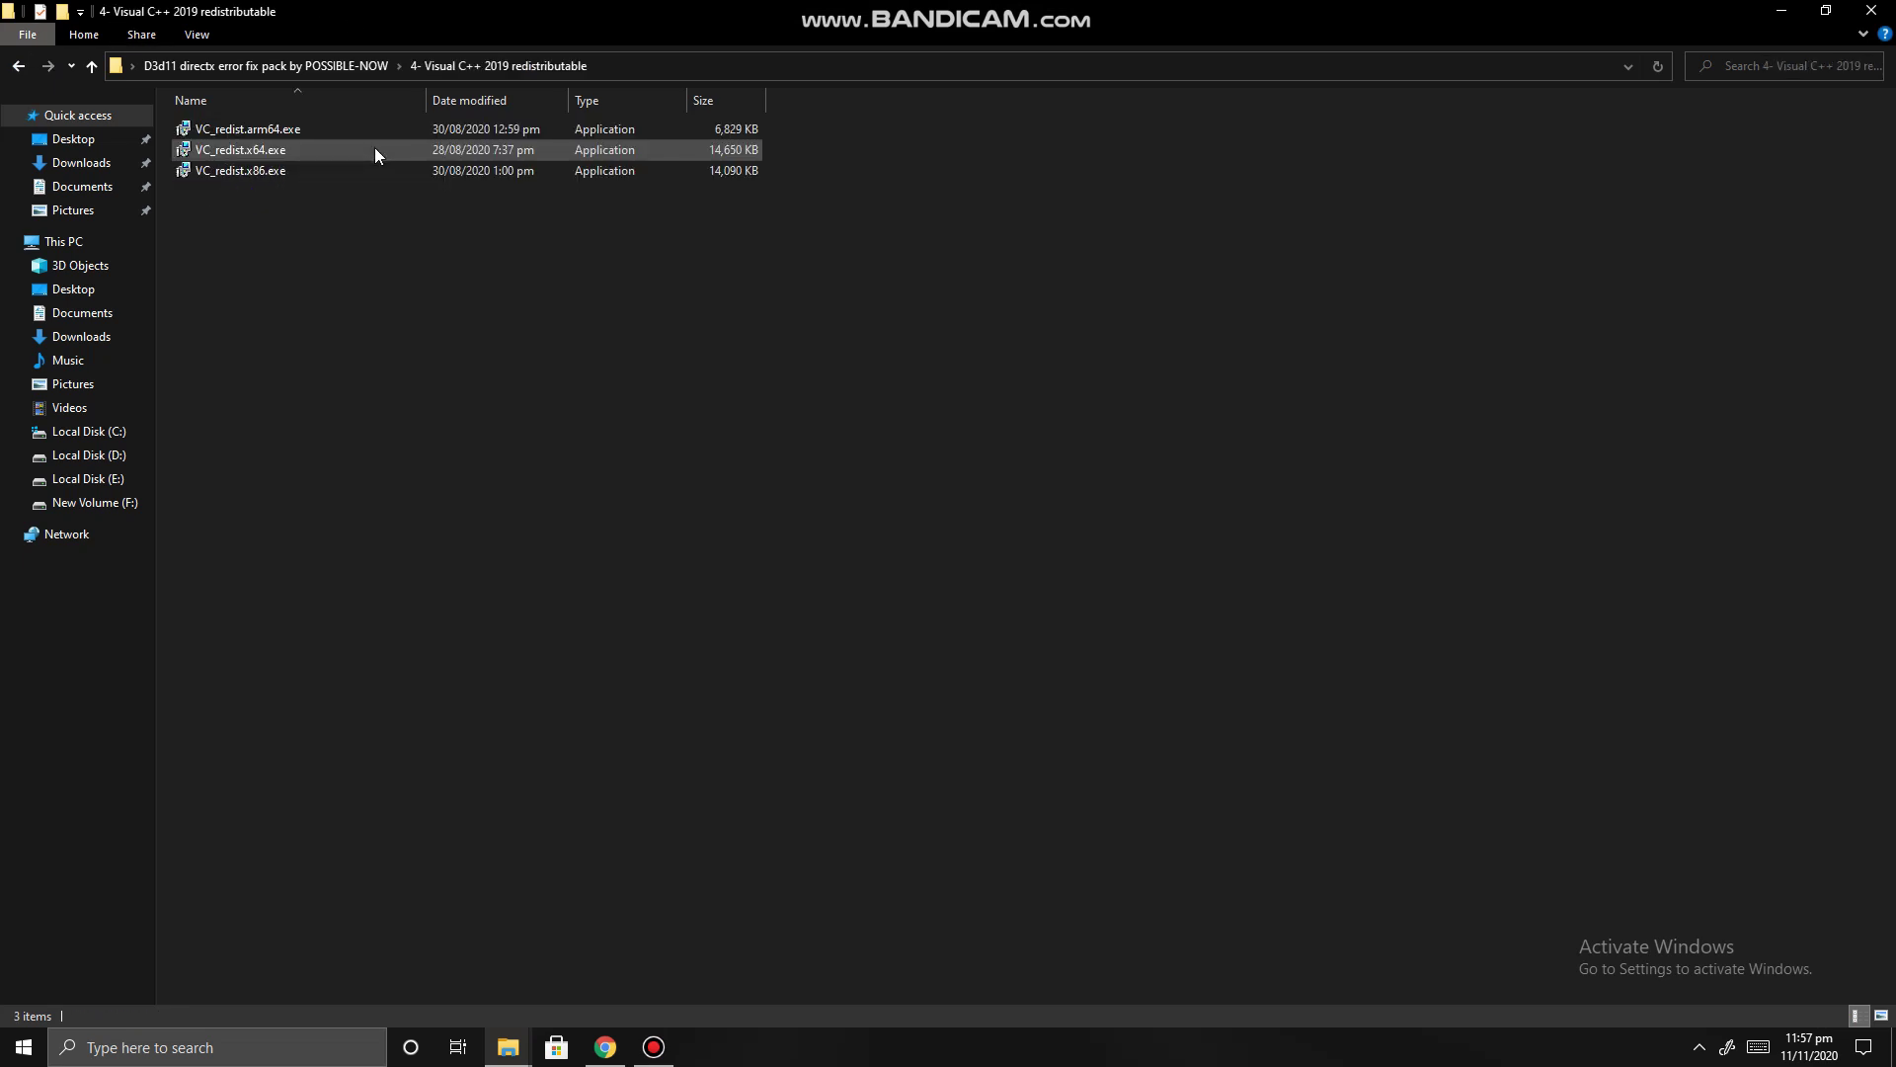
Step: Run VC_redist.x64.exe to repair the Microsoft Visual C++ 2015-2019 Redistributable (x64), and close the setup without restarting
right_click(262, 147)
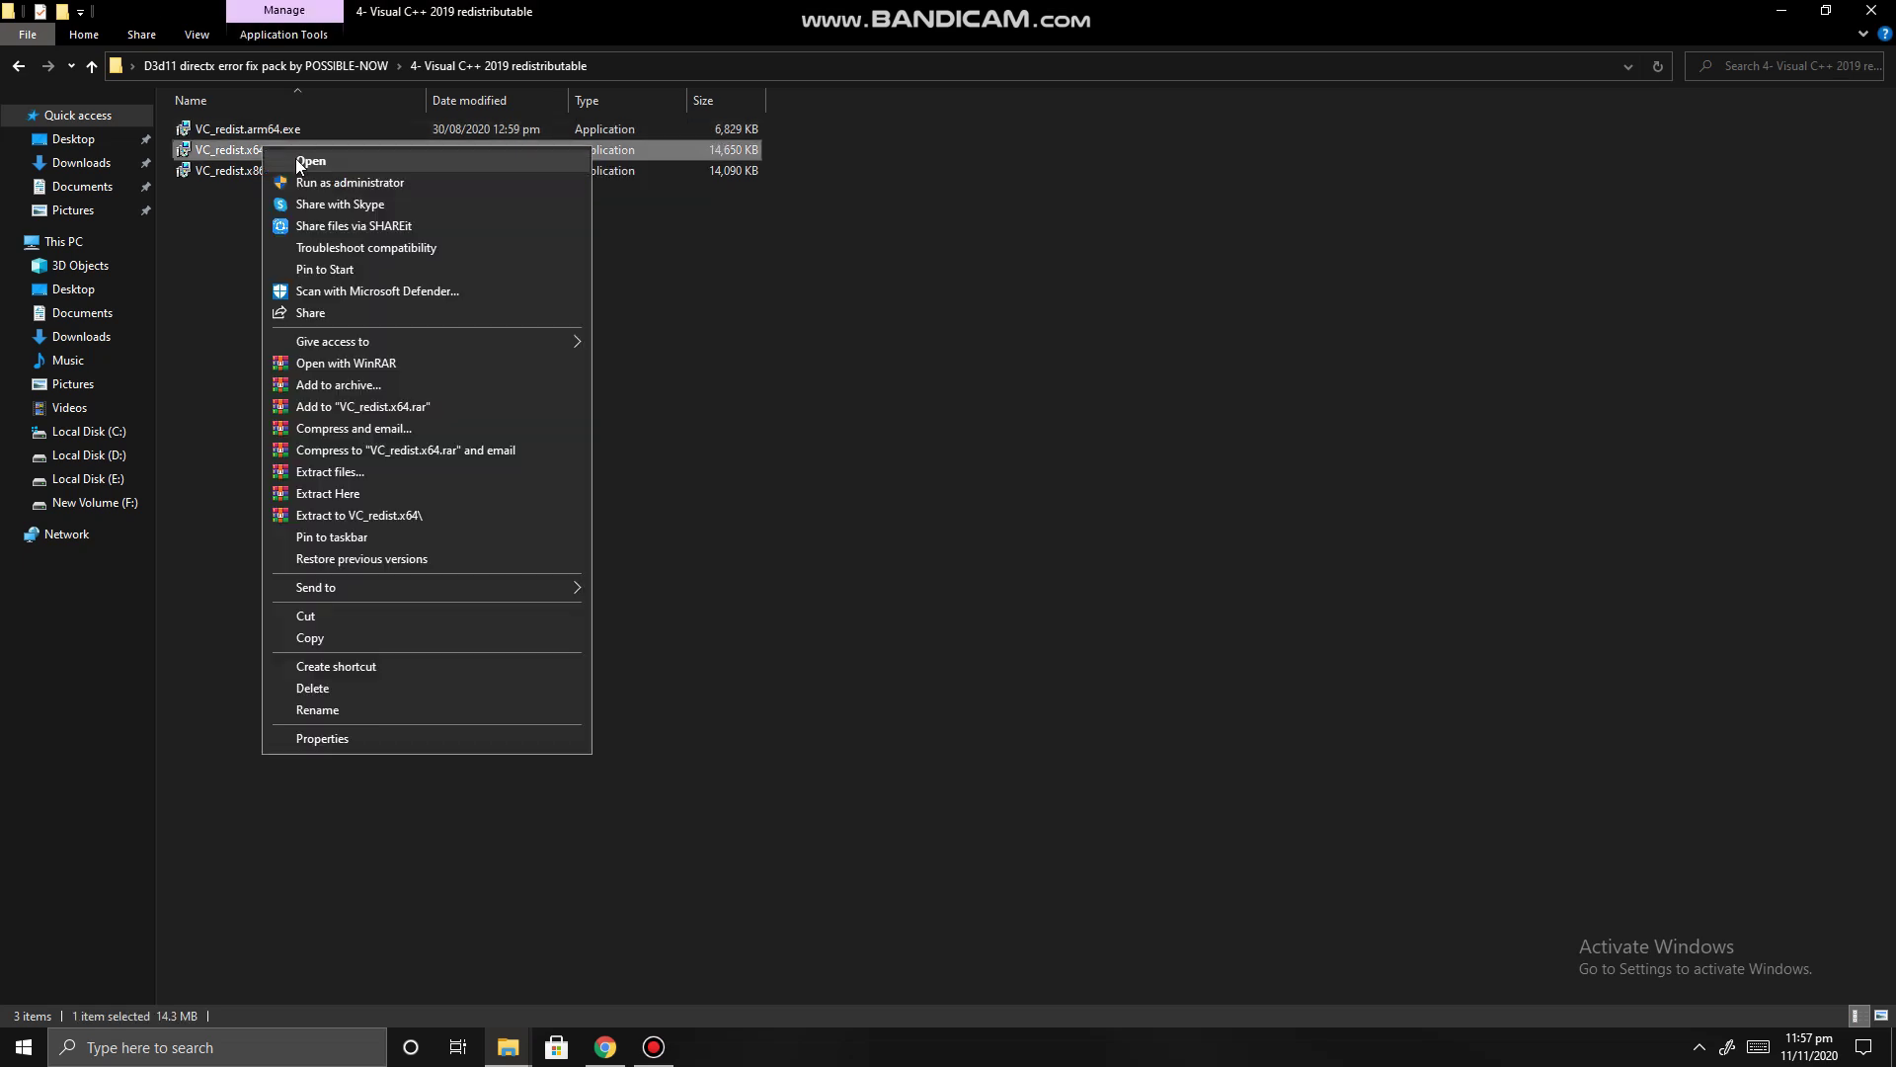
click(300, 163)
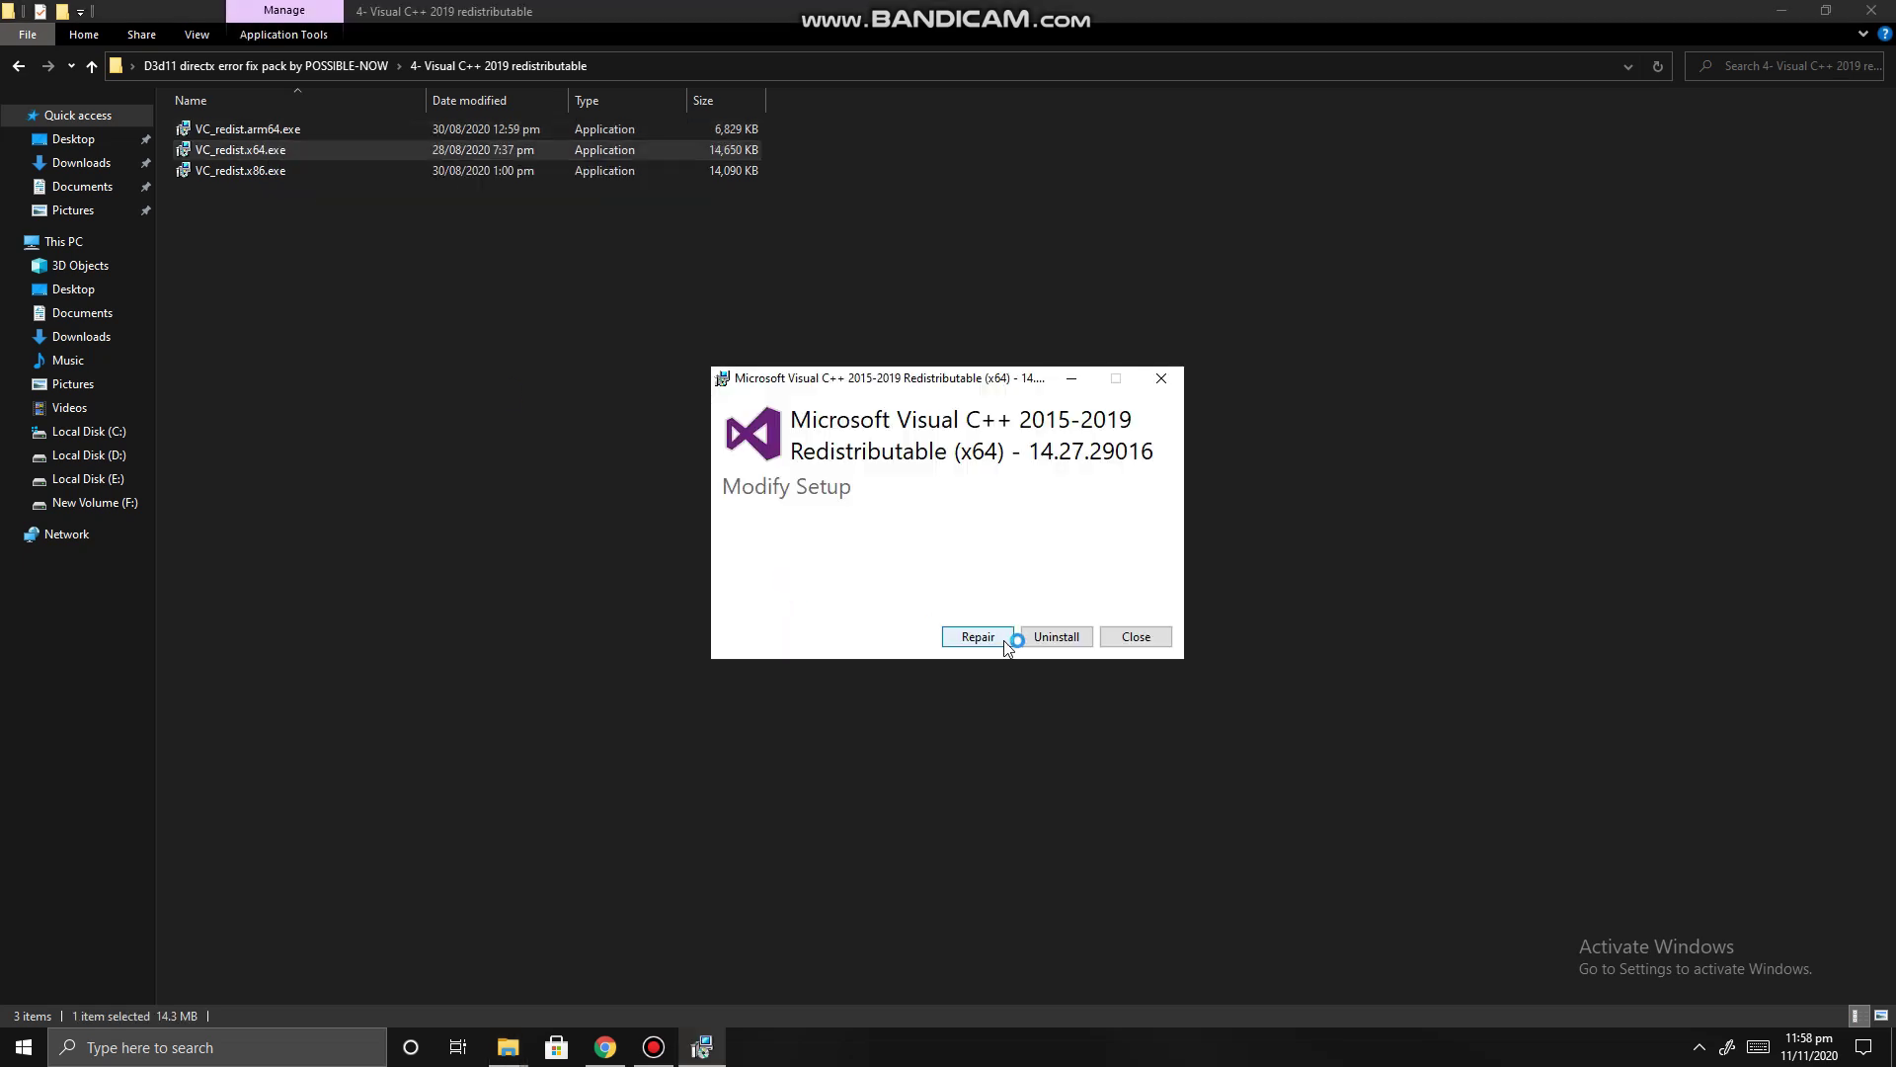
click(992, 640)
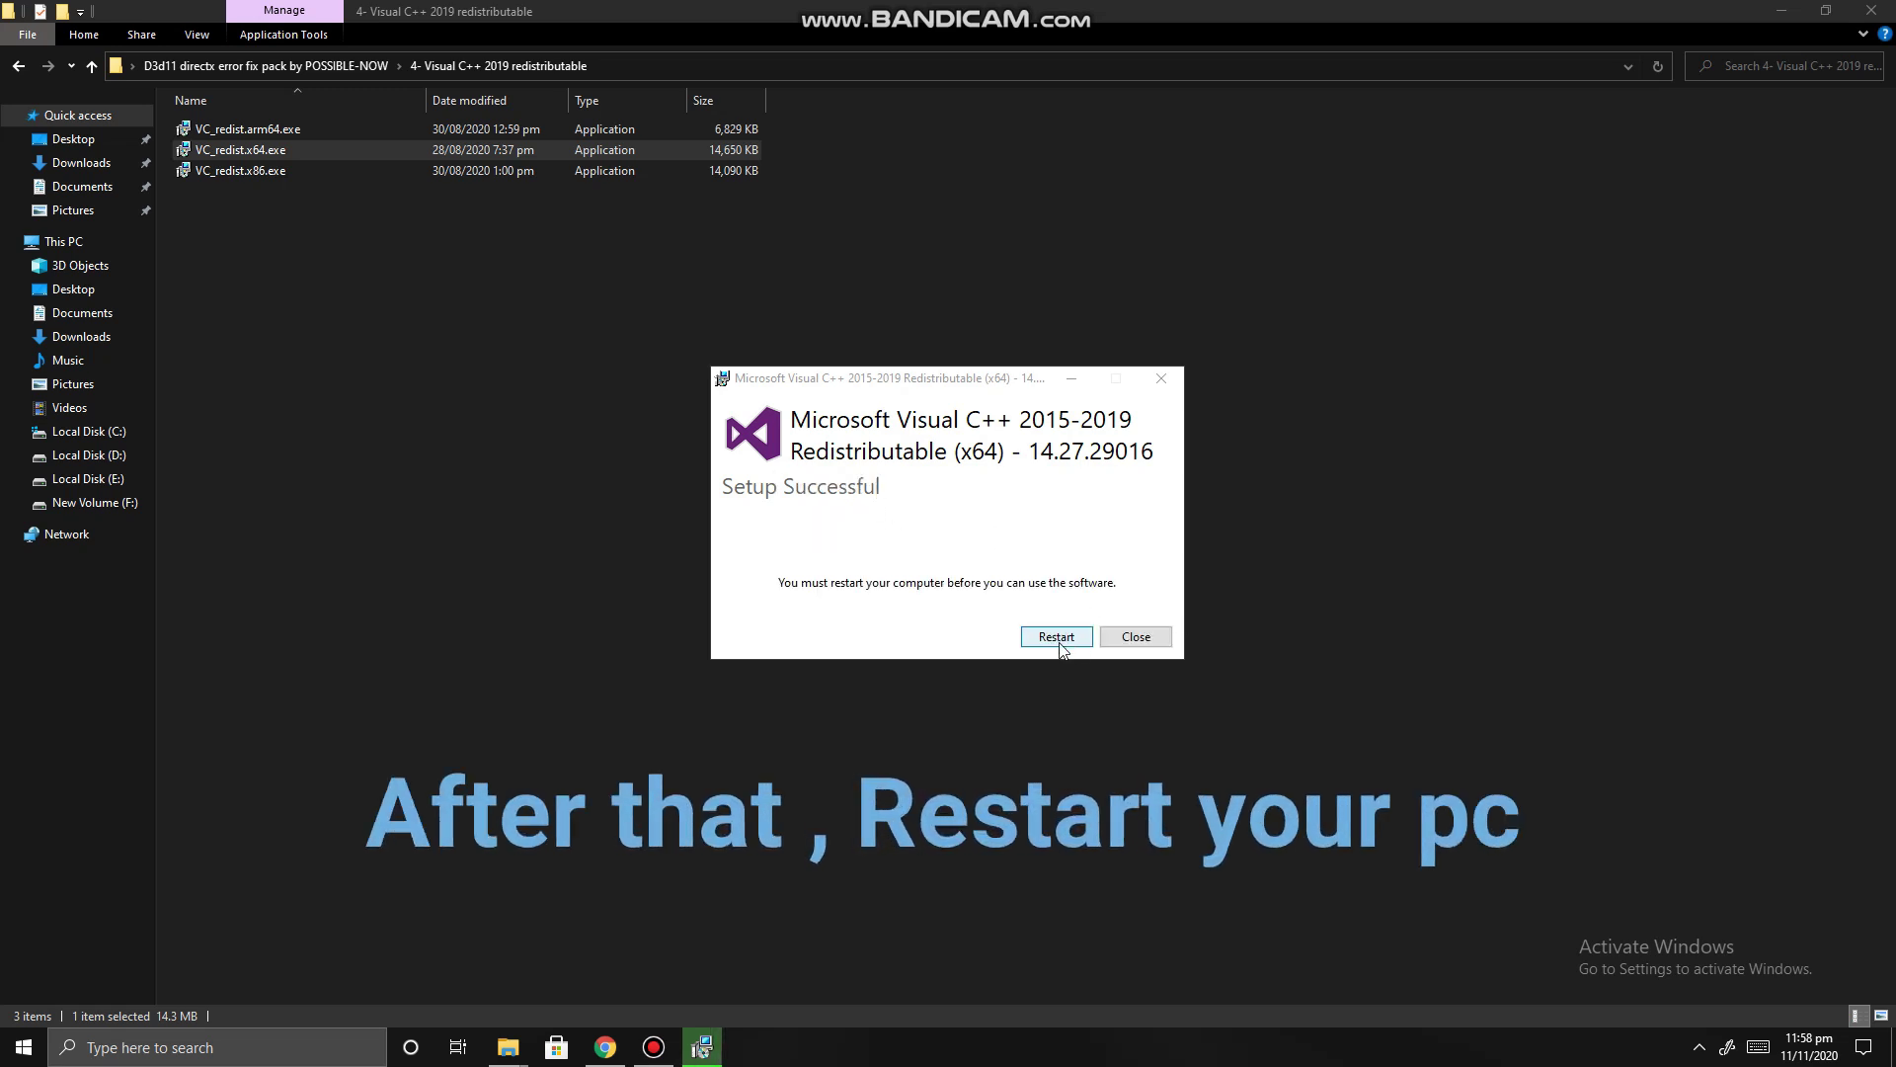
click(1135, 636)
Step: Refresh the redistributable folder, go back to the fix pack folder and close its window
right_click(869, 288)
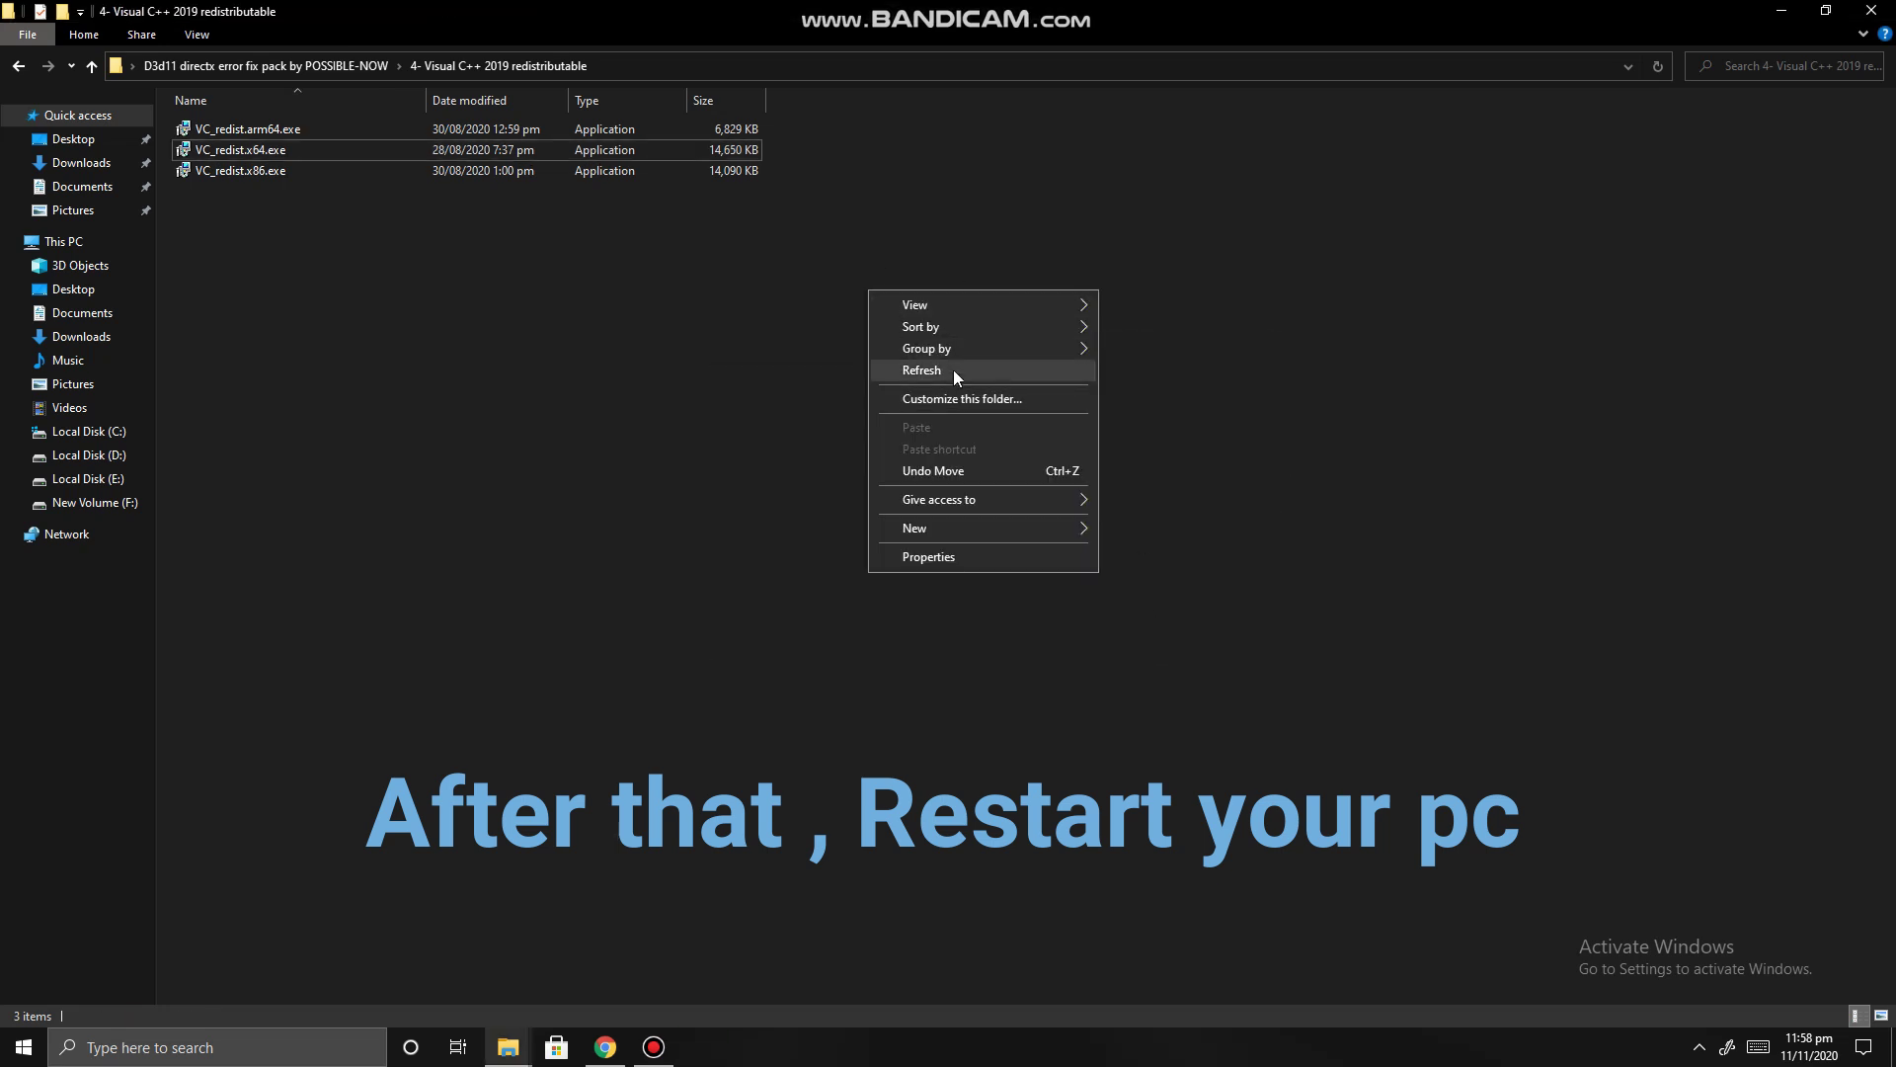
click(952, 365)
click(18, 65)
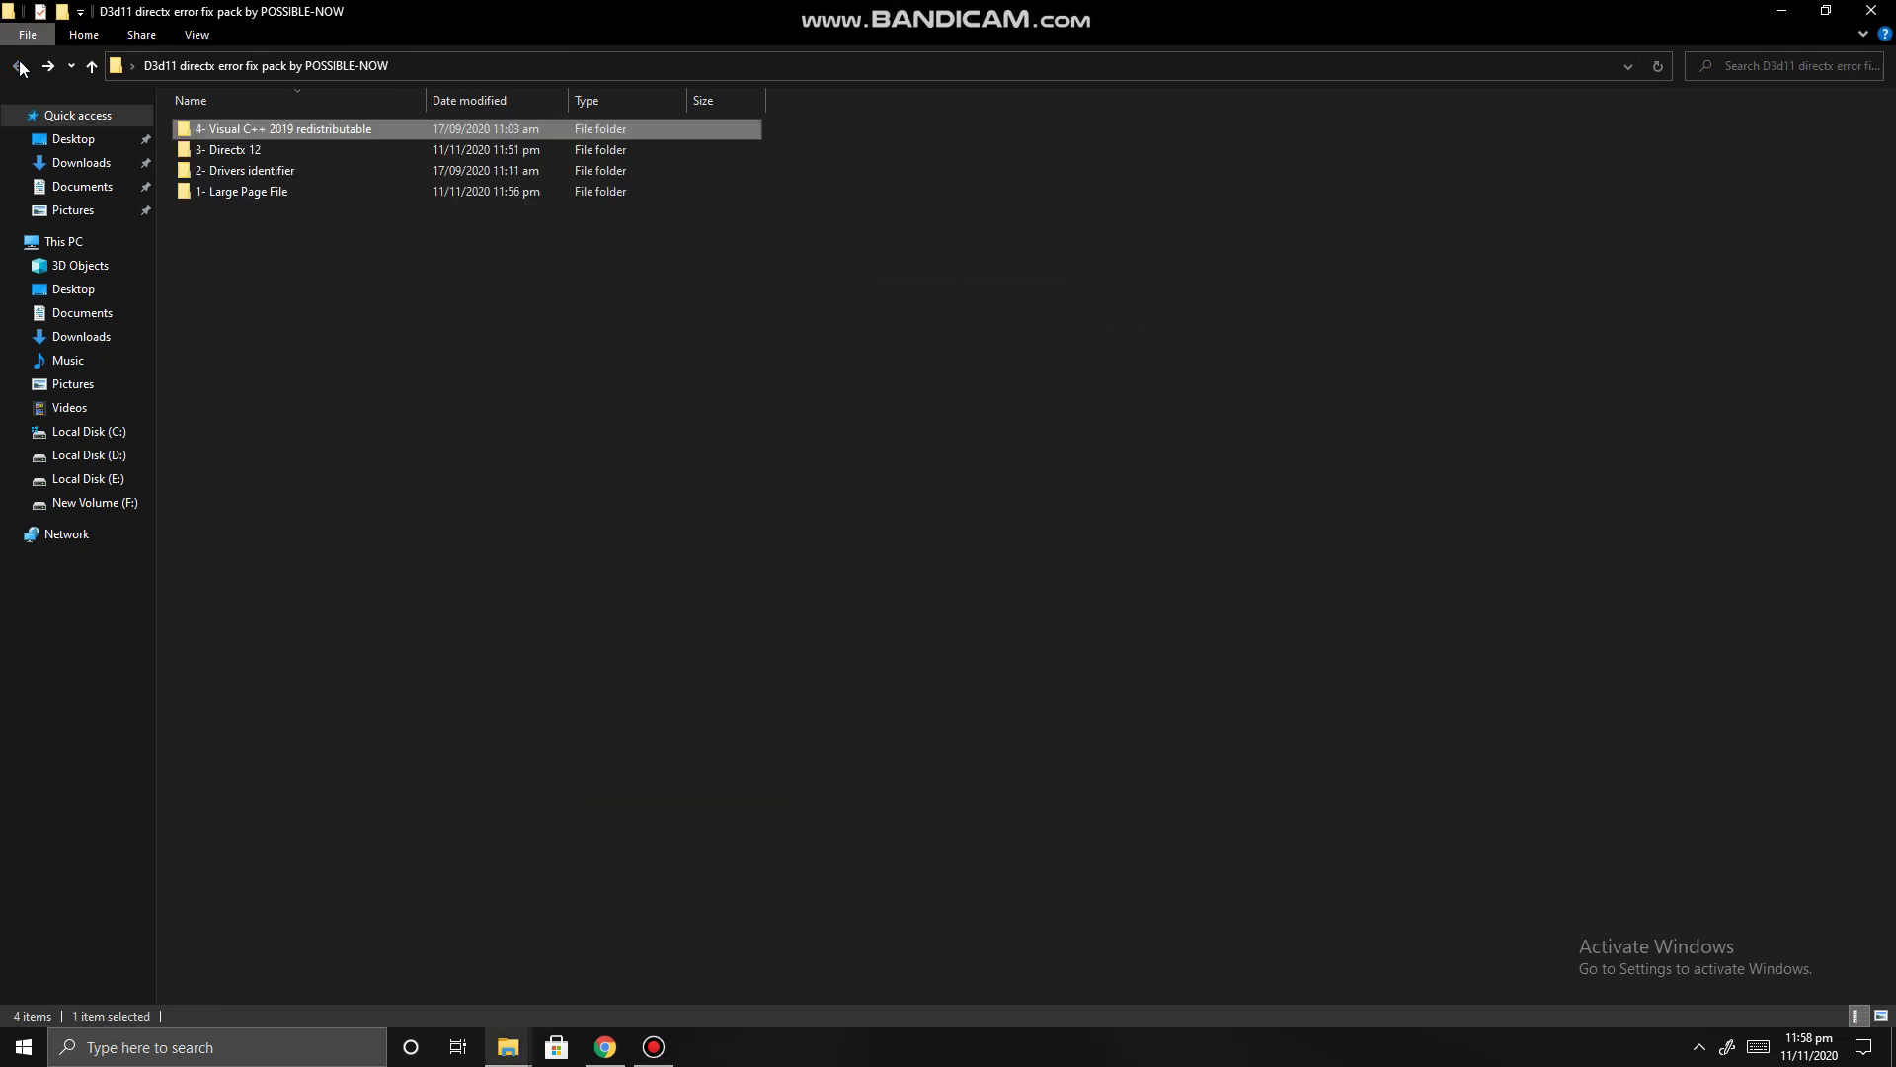
click(1871, 9)
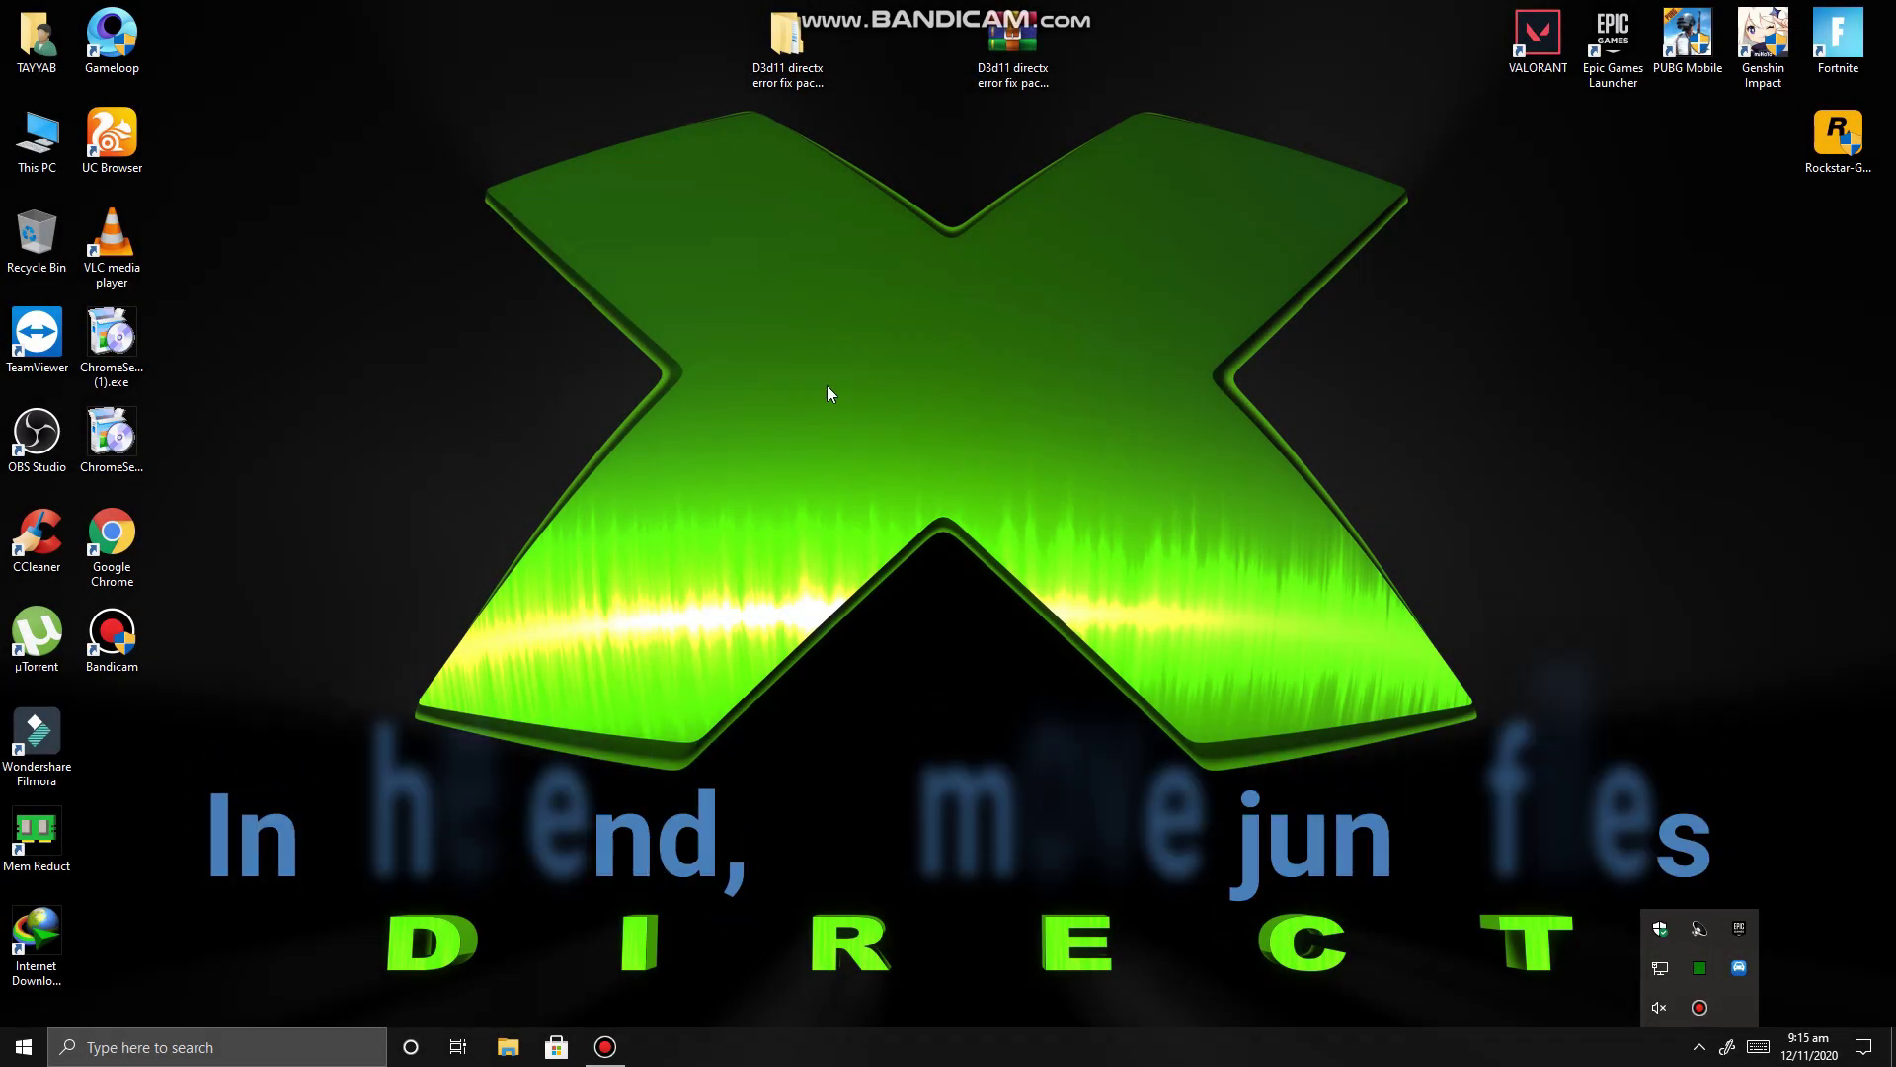
right_click(827, 331)
mouse_move(850, 348)
click(1047, 468)
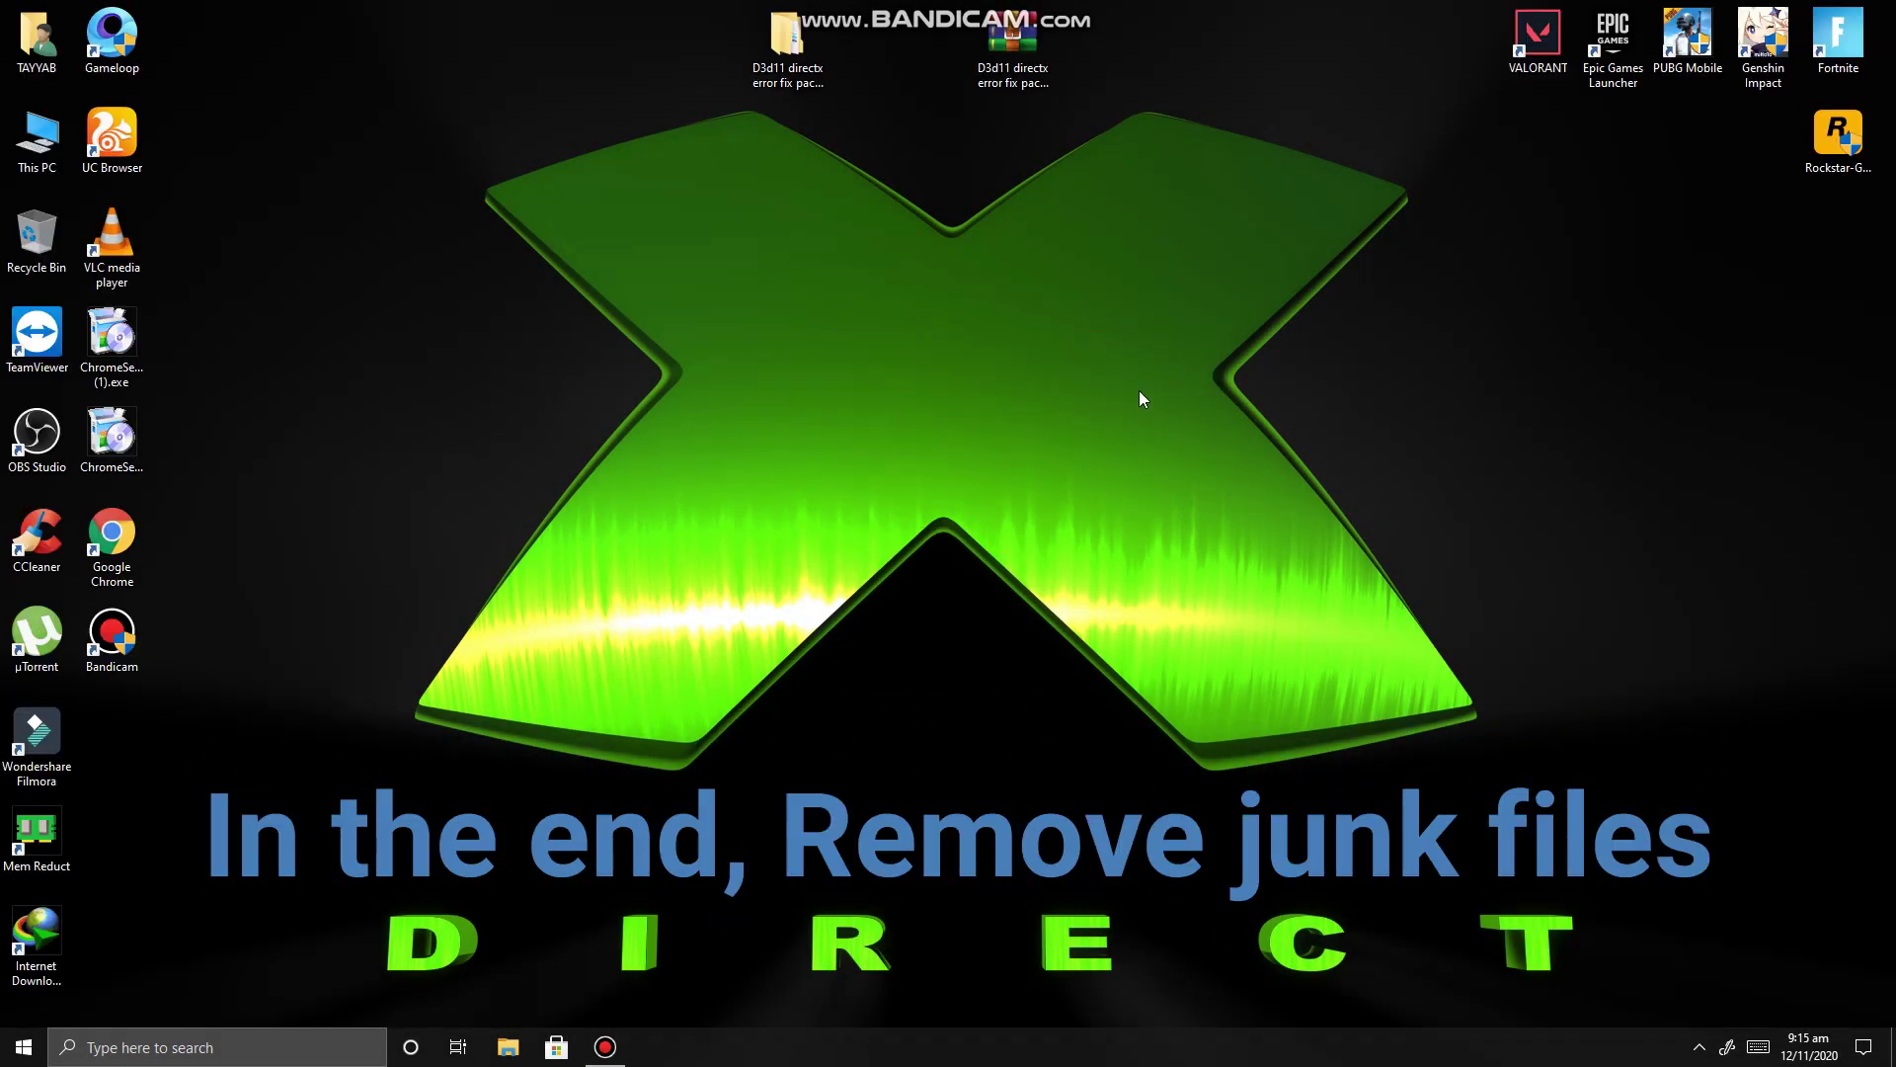
Step: Open the Windows Prefetch folder by running the command "prefetch"
key(super+r)
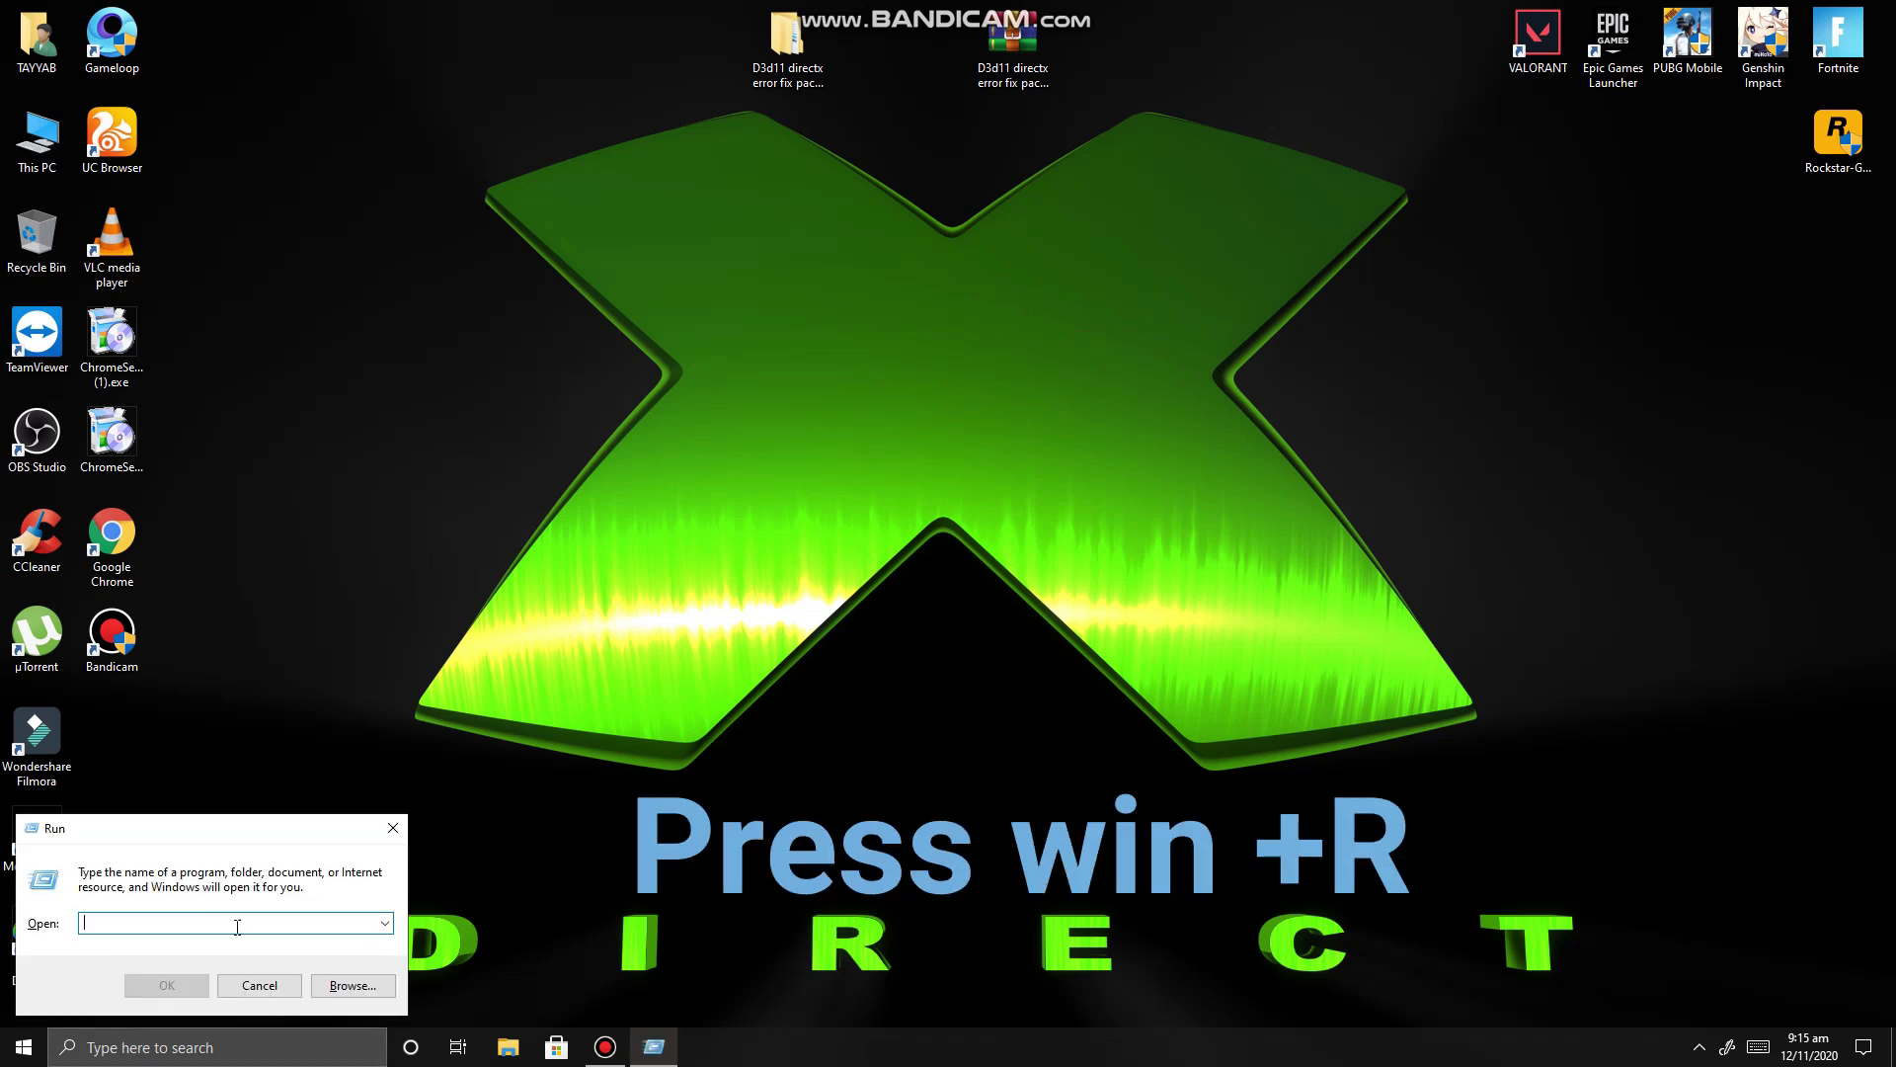
text(pre)
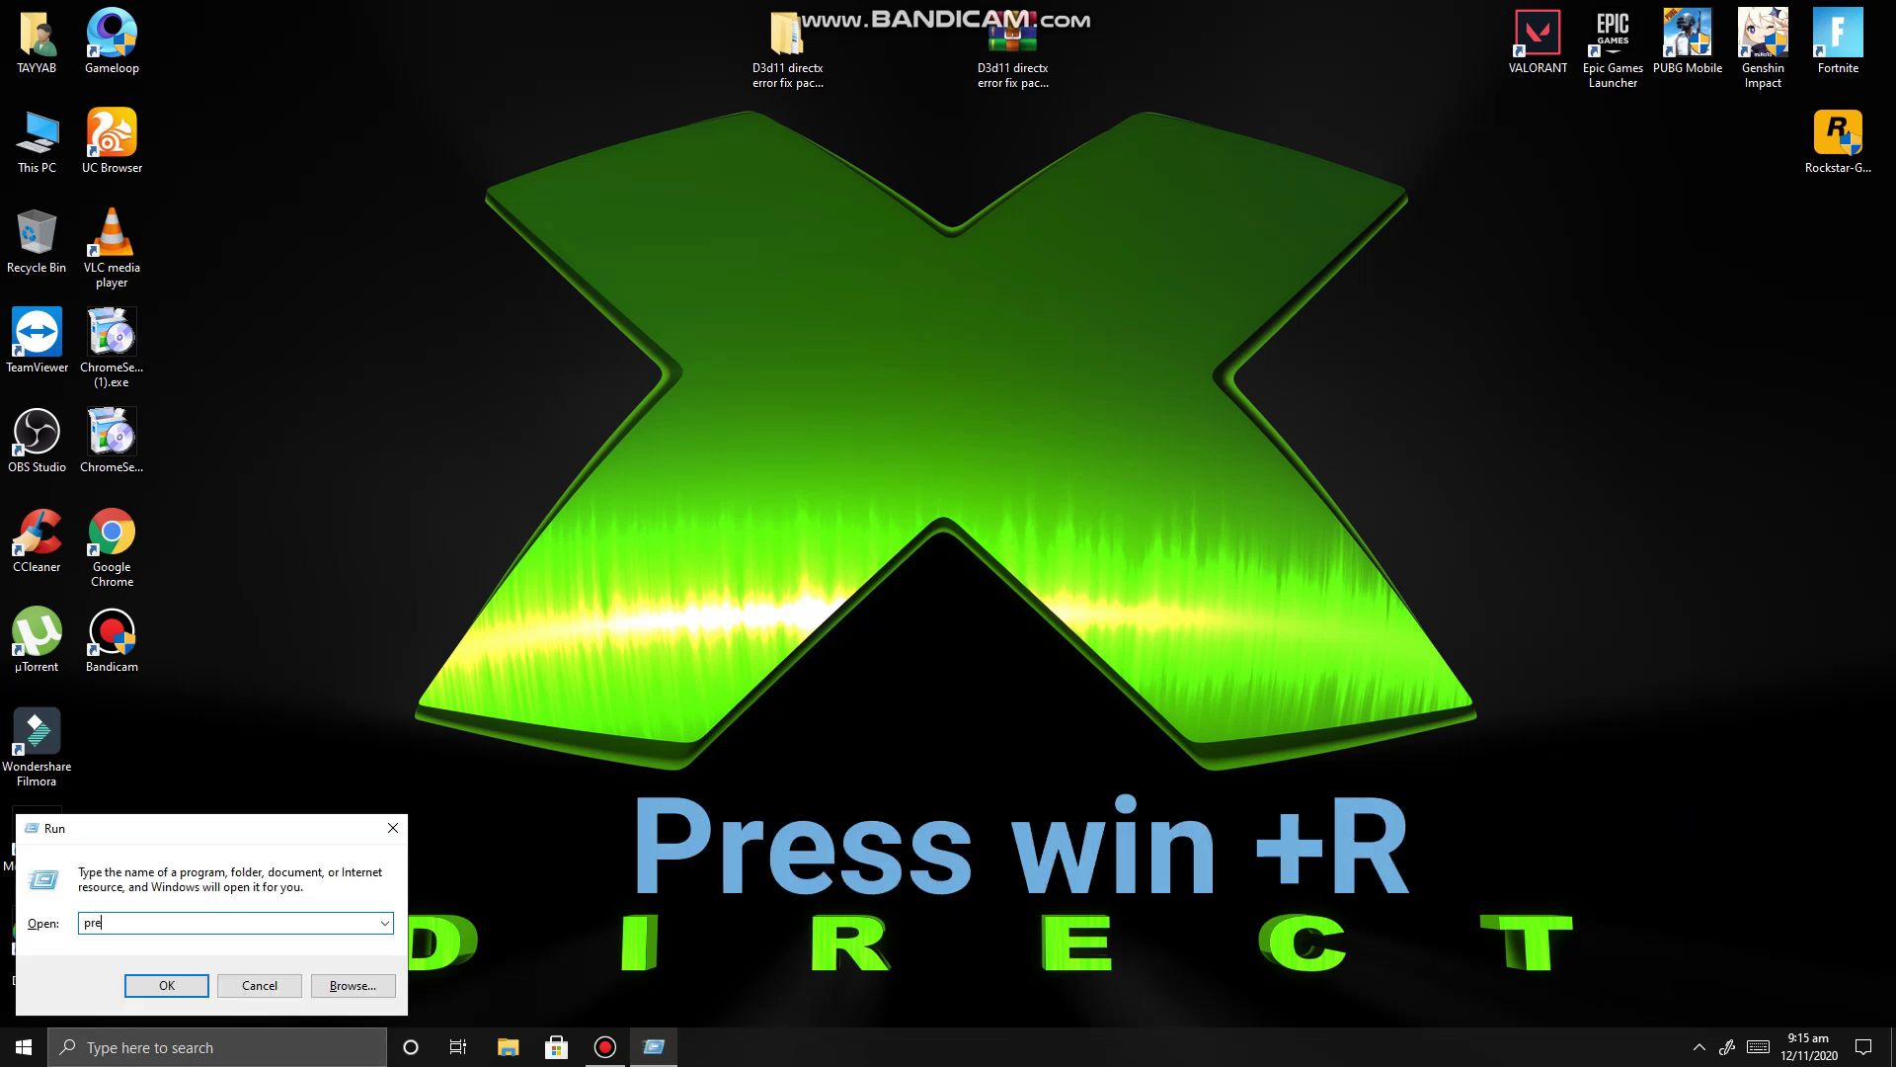
text(fetch)
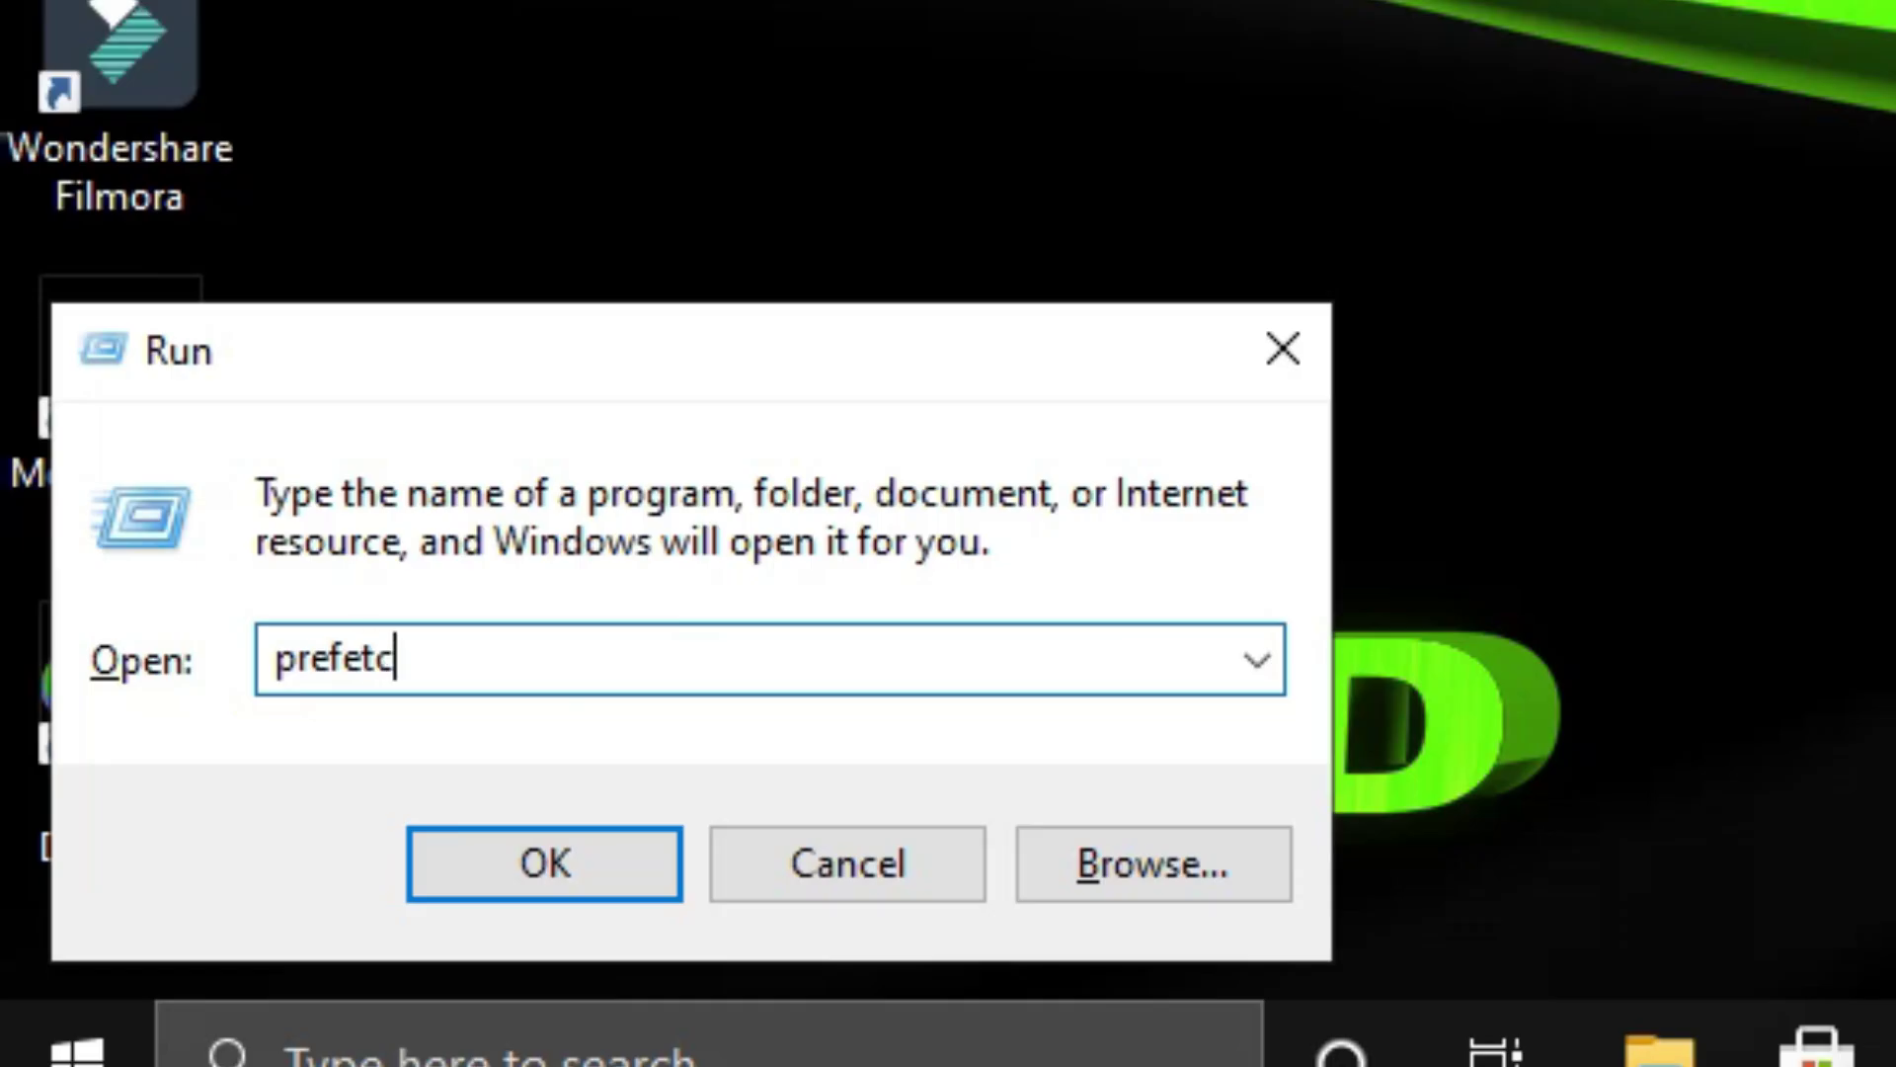
key(Return)
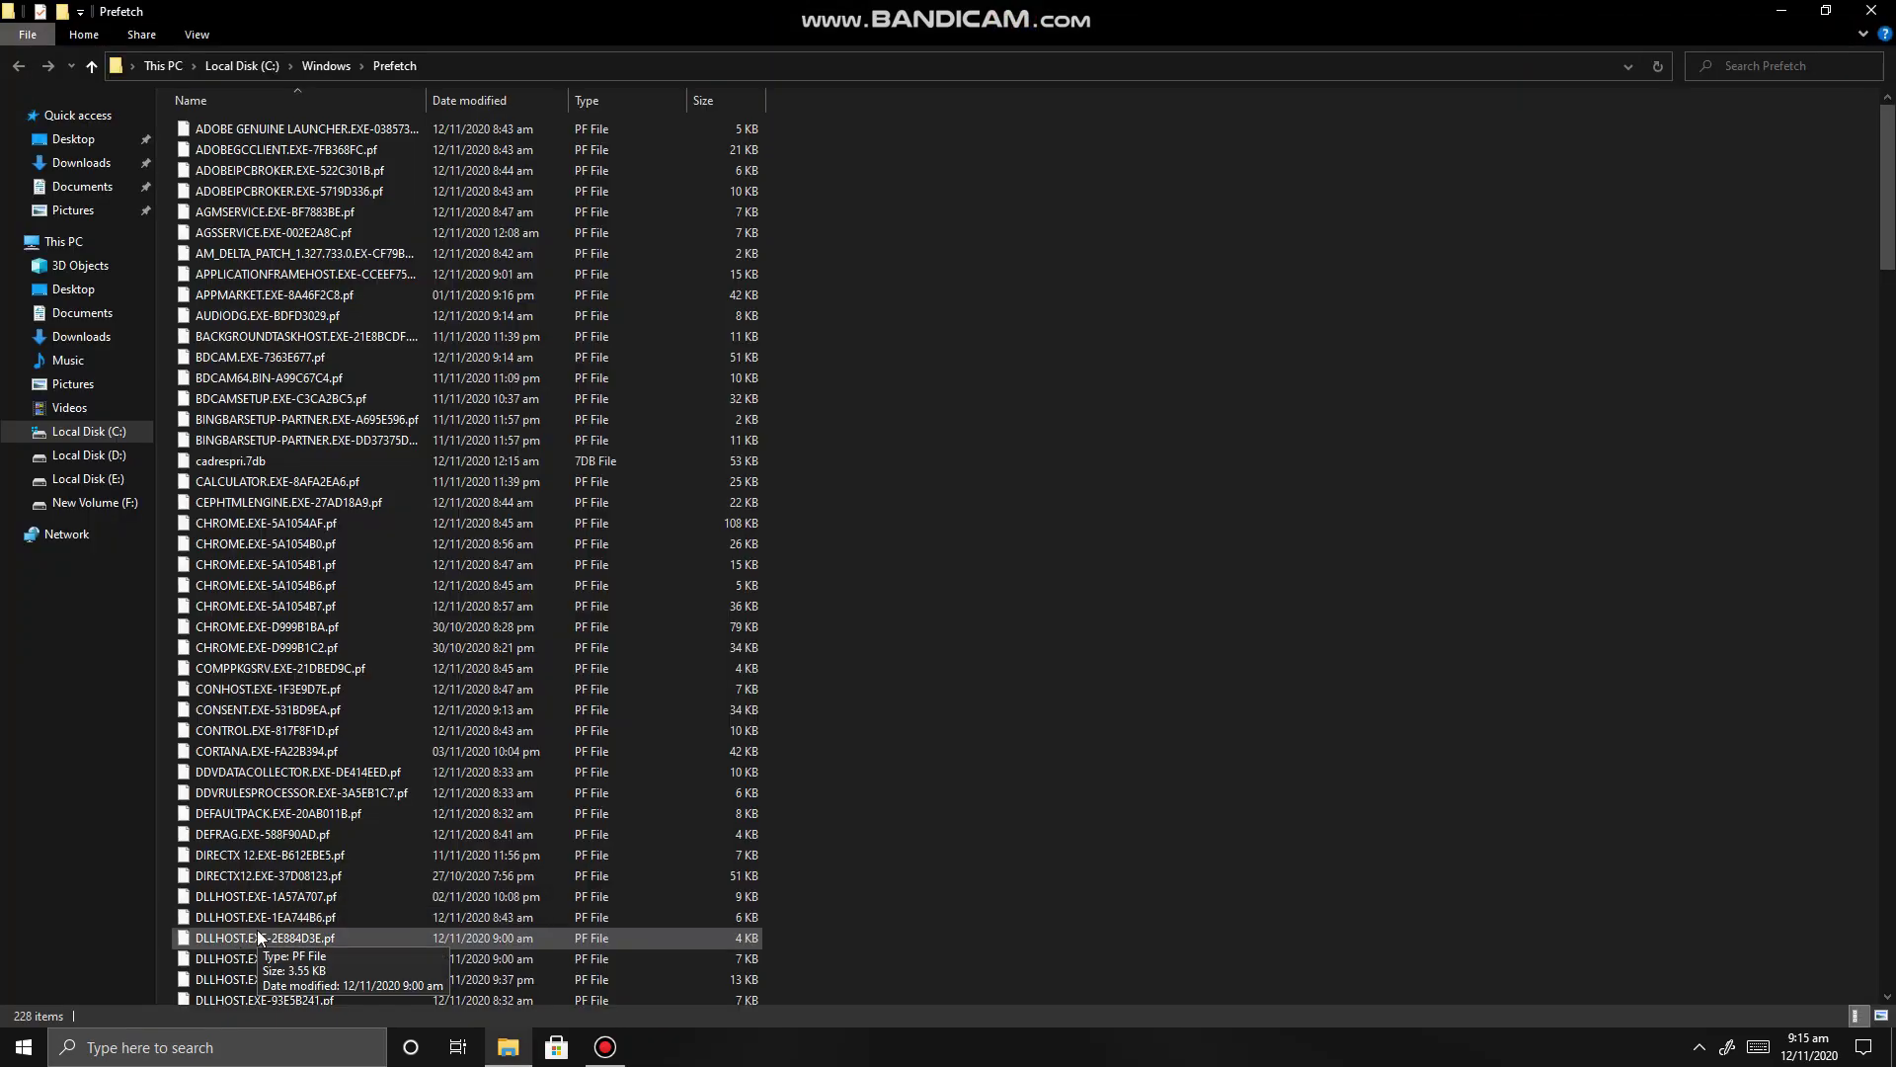